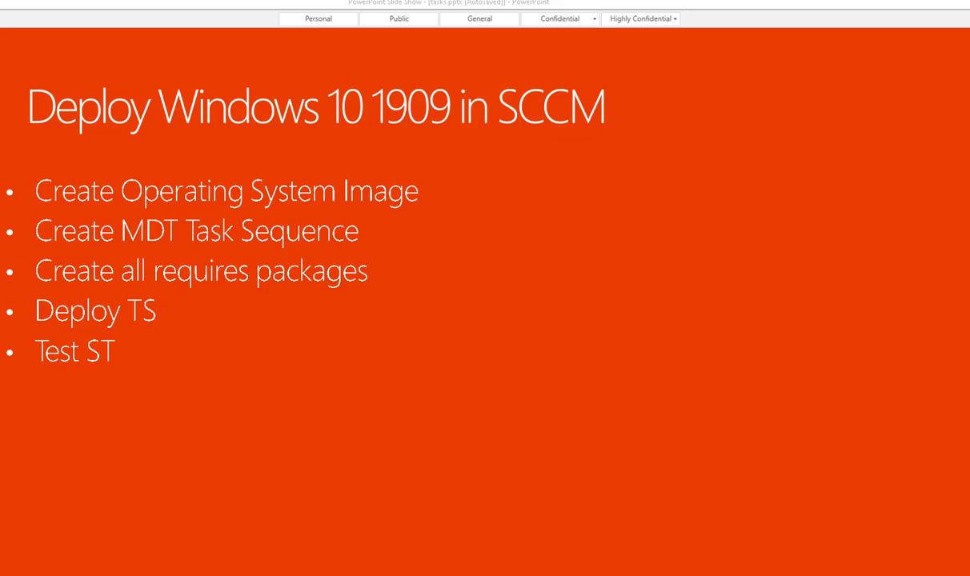
Confirm the console is version 1906 under About Configuration Manager, then show Operating System Images
key(alt+Tab)
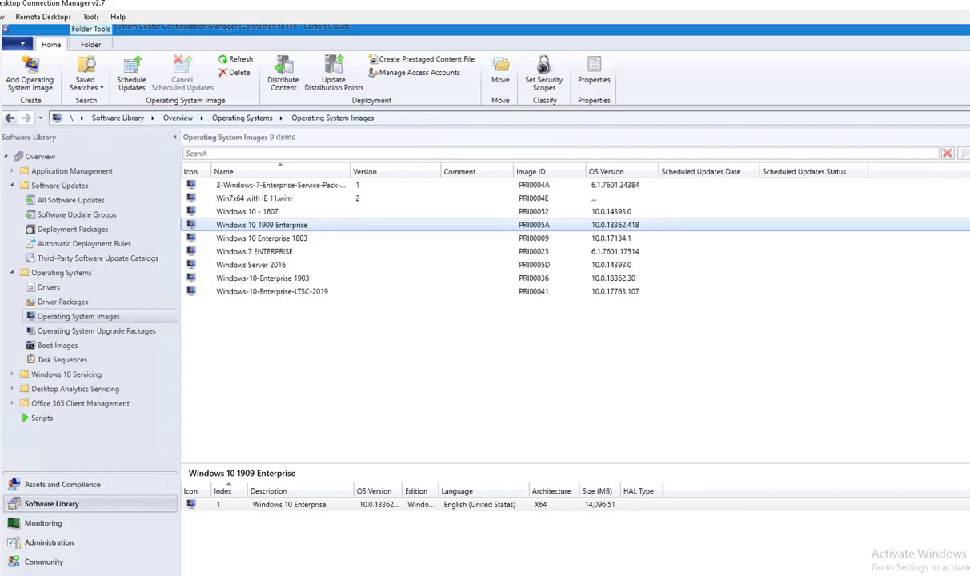
click(63, 302)
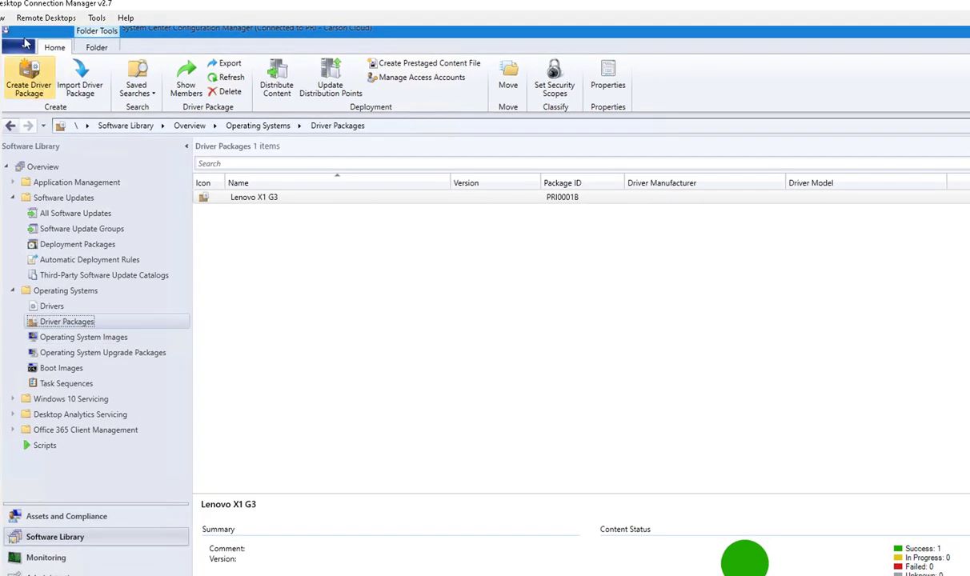
click(24, 49)
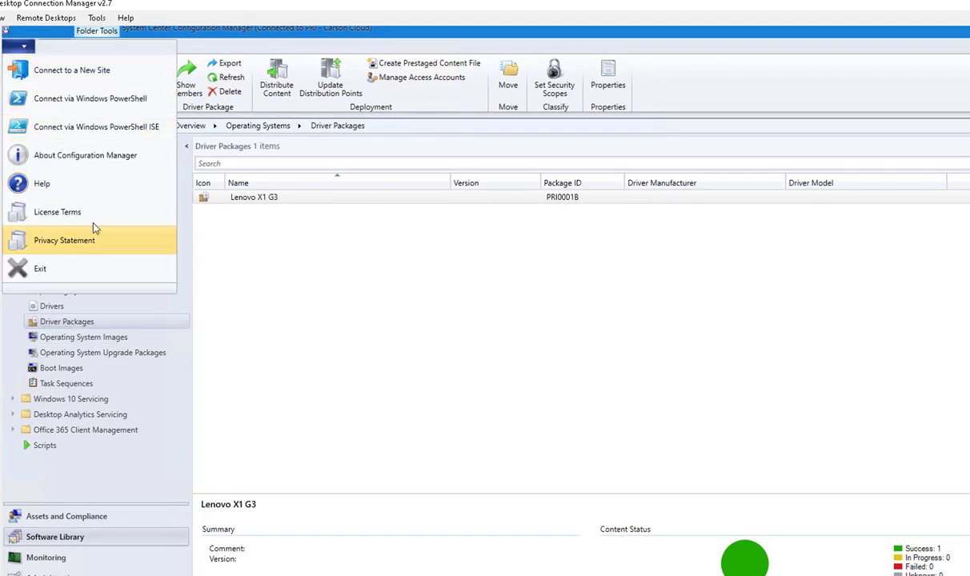
click(87, 155)
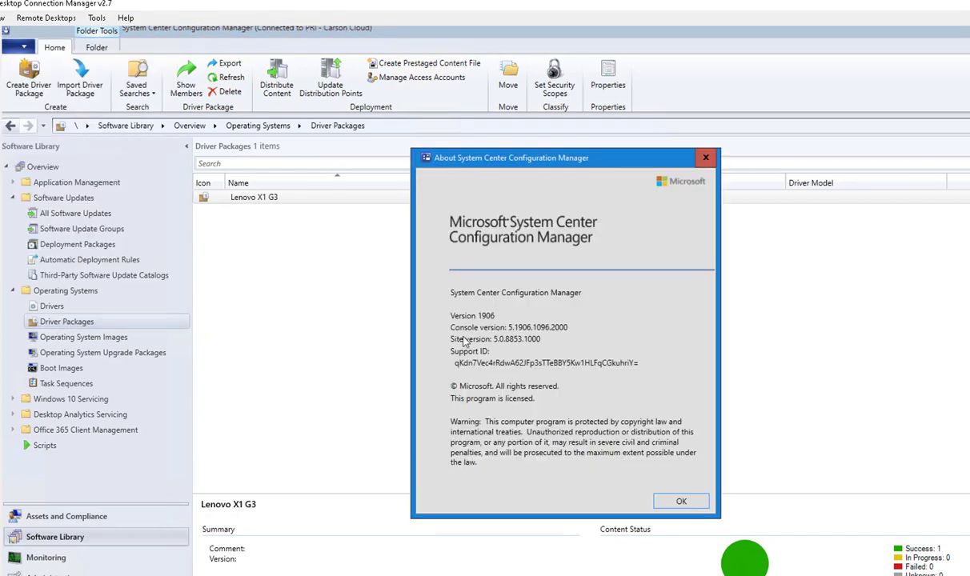
click(680, 502)
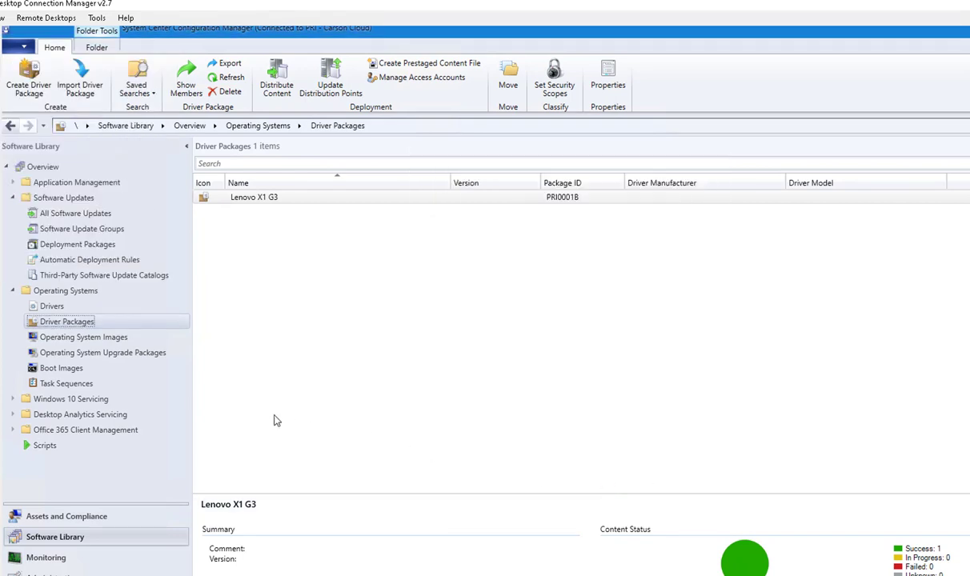
click(94, 340)
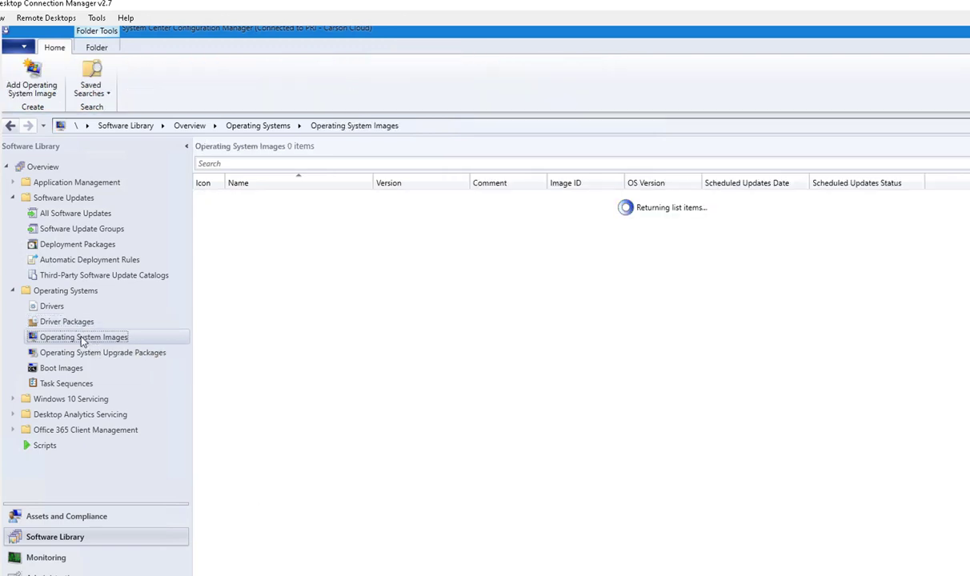
Start a new operating system image from SCCMSource\Windows10-1909\sources\install.wim
right_click(78, 343)
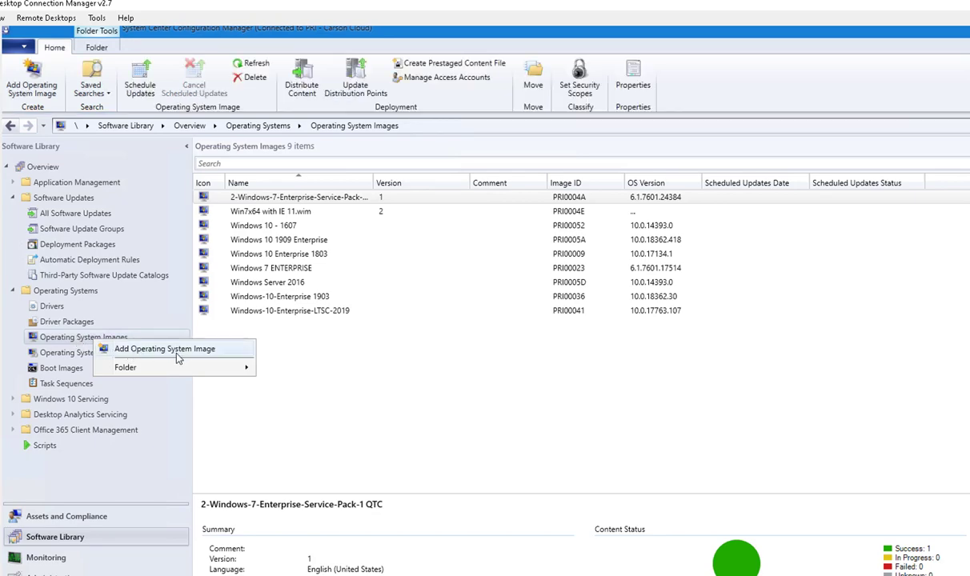
click(182, 352)
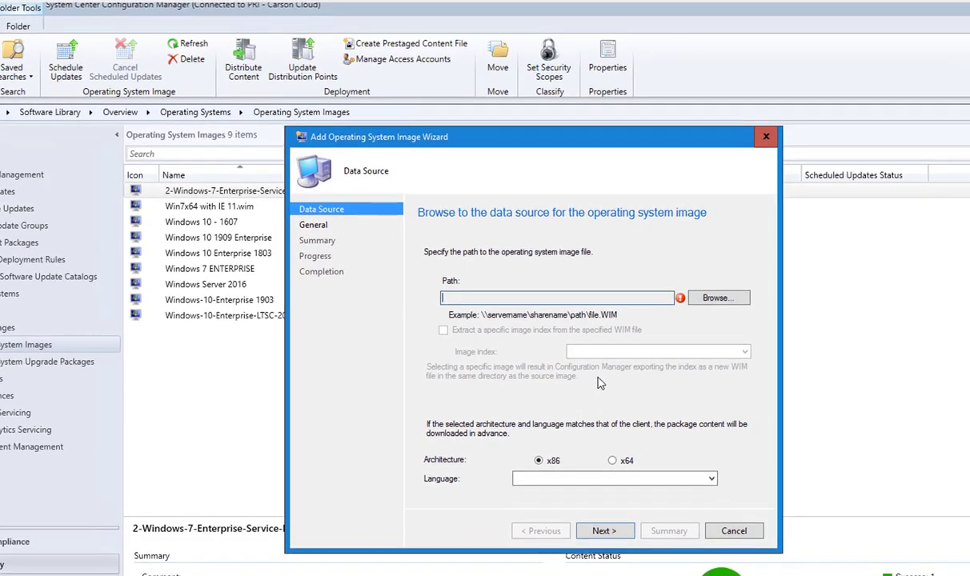
click(724, 306)
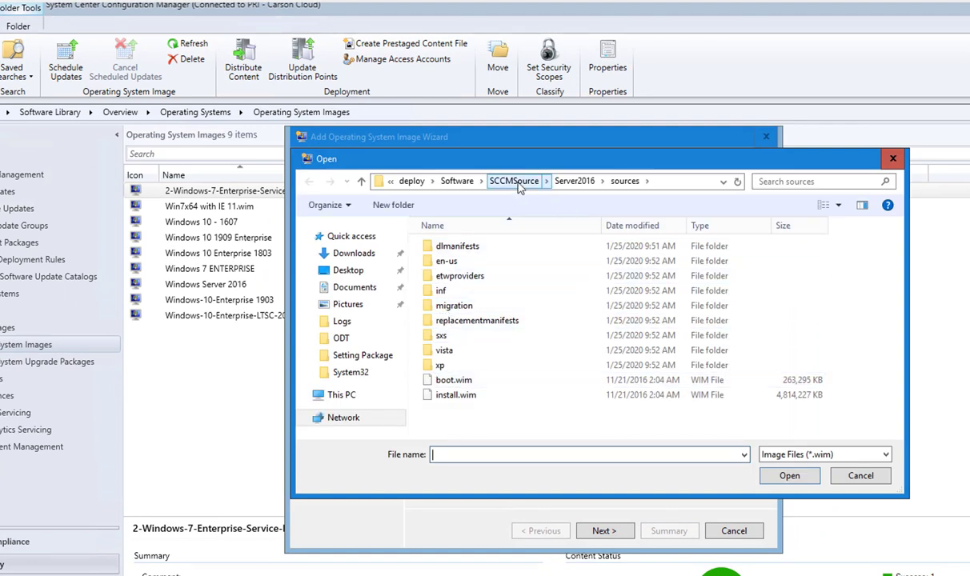
click(514, 181)
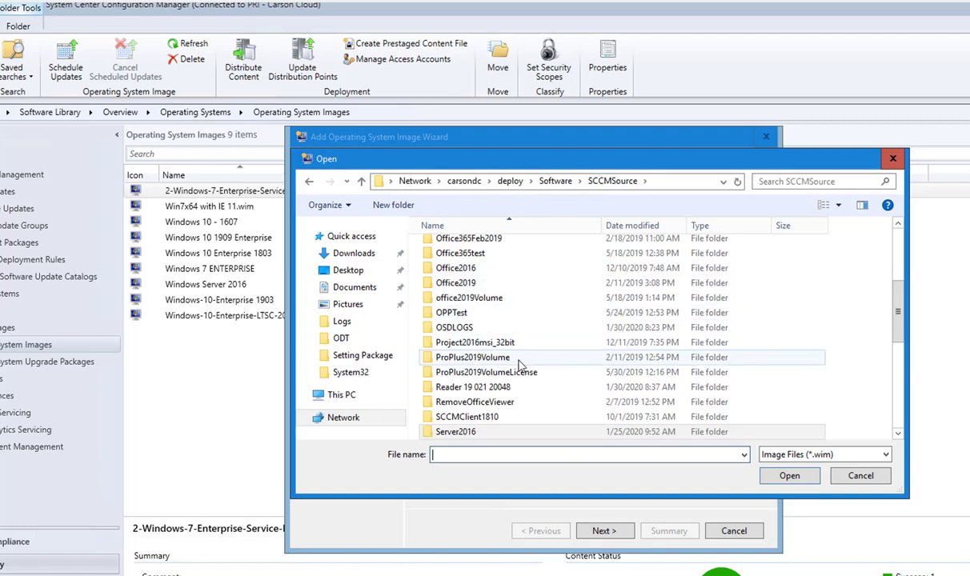
scroll(501, 402, down, 5)
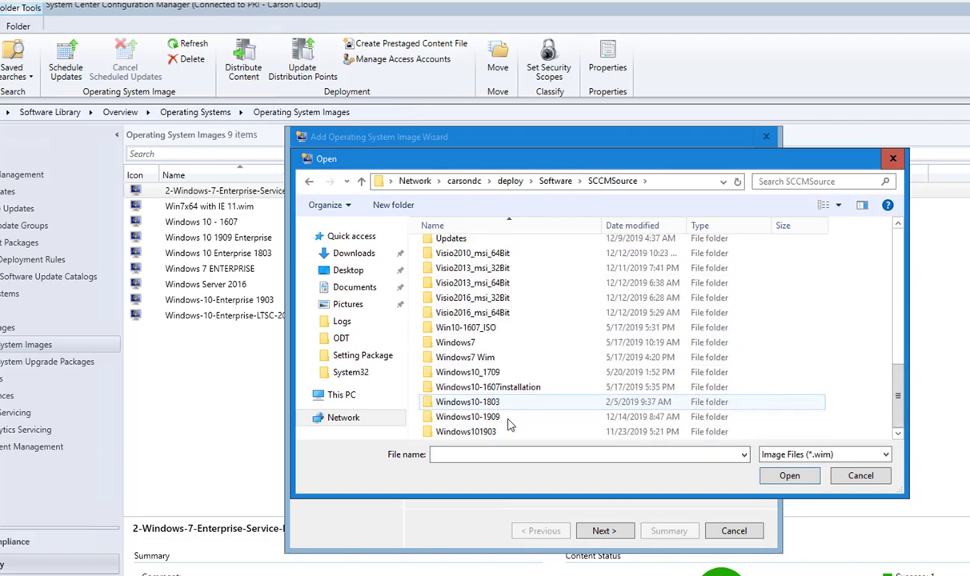
double_click(490, 417)
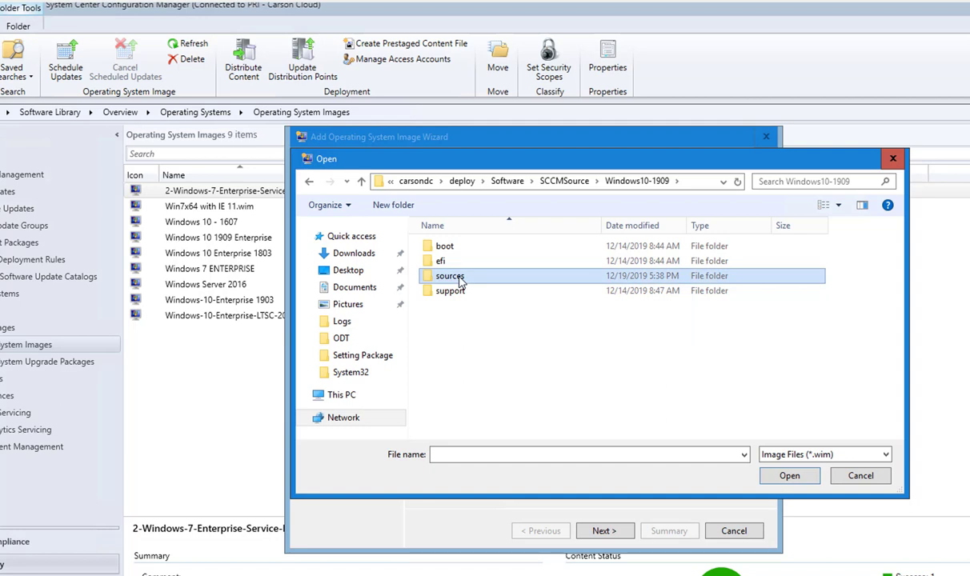
double_click(462, 279)
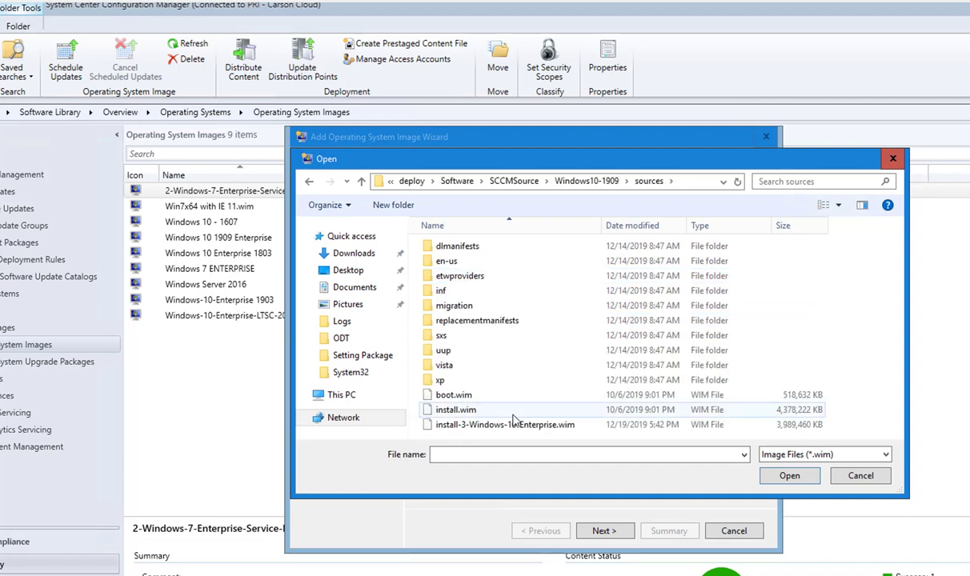
double_click(456, 410)
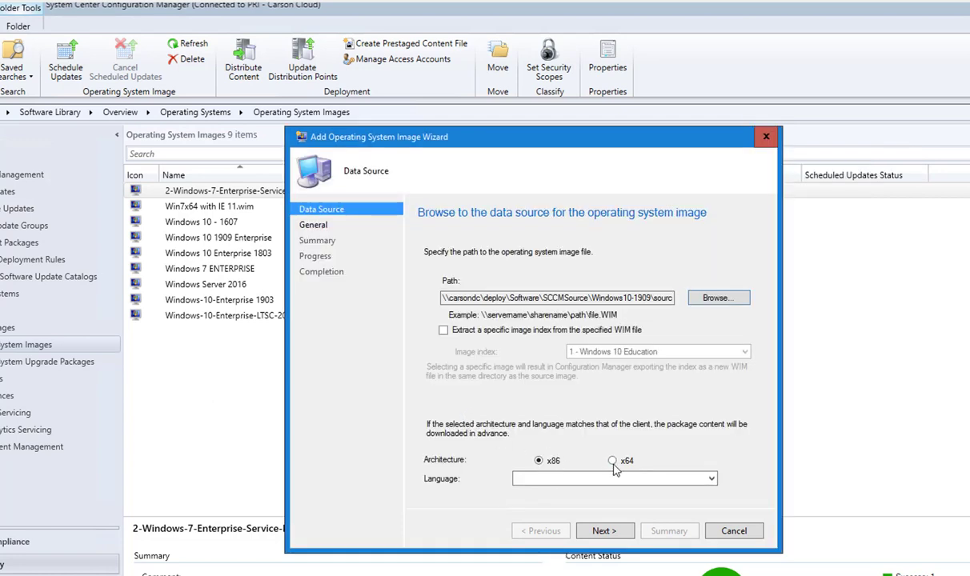
Set the image language to English (United States)
click(711, 479)
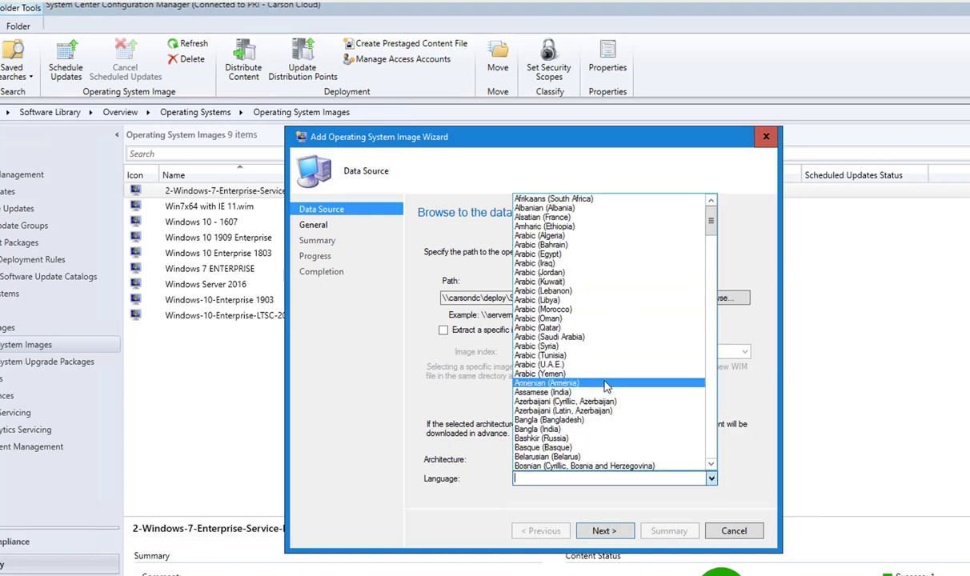
scroll(606, 388, down, 5)
scroll(606, 387, down, 13)
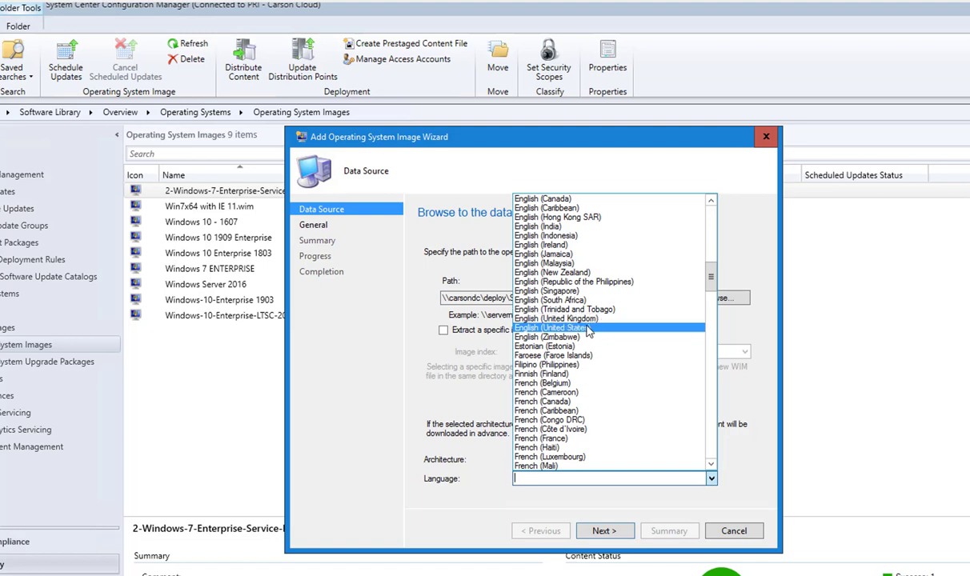
click(592, 327)
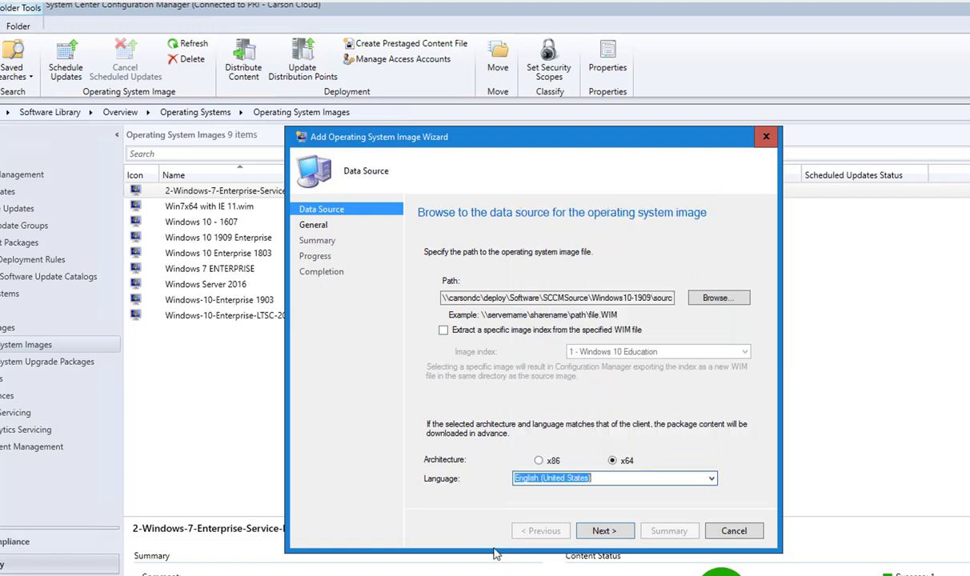
Try extracting the Windows 10 Enterprise index, then turn extraction off after the error and continue
click(460, 328)
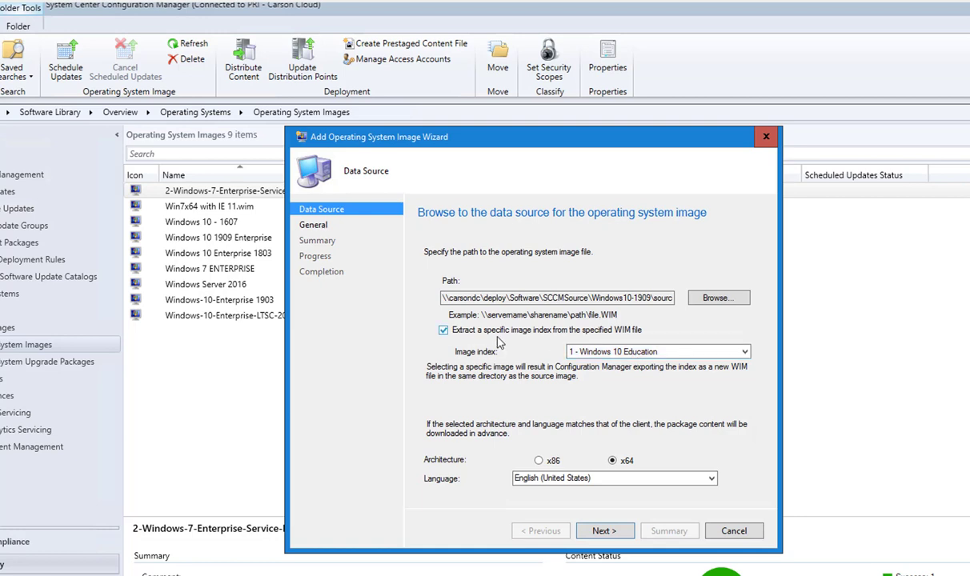
click(618, 357)
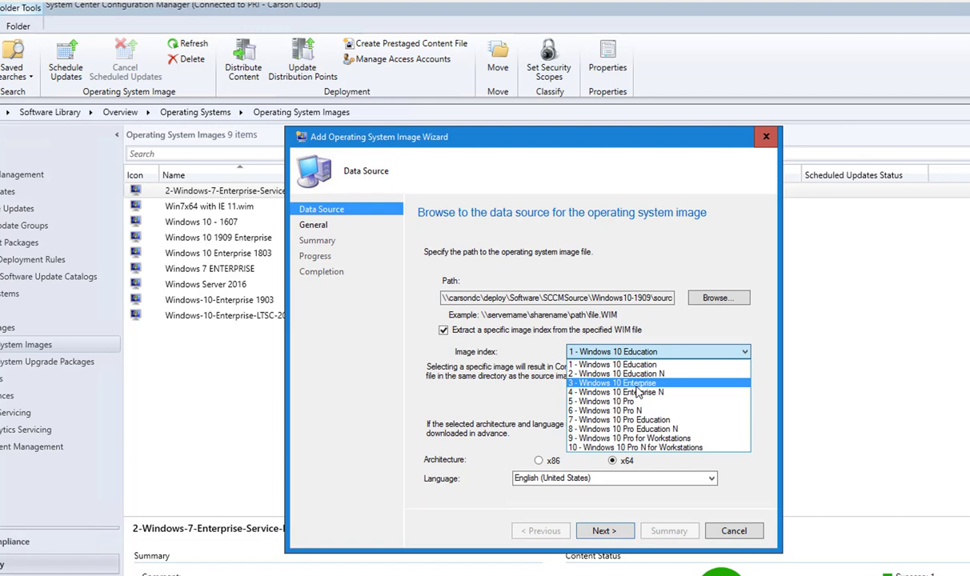
click(633, 383)
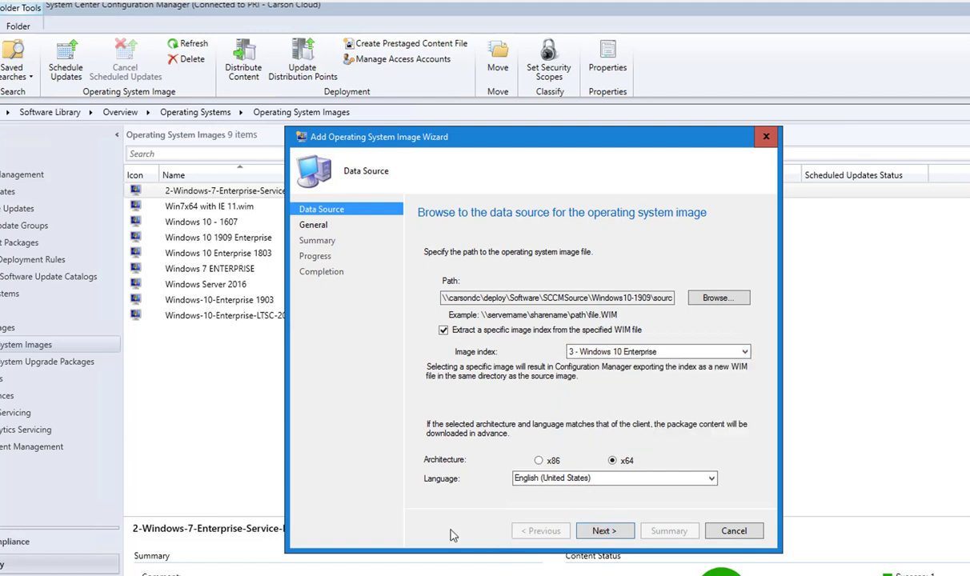
click(604, 532)
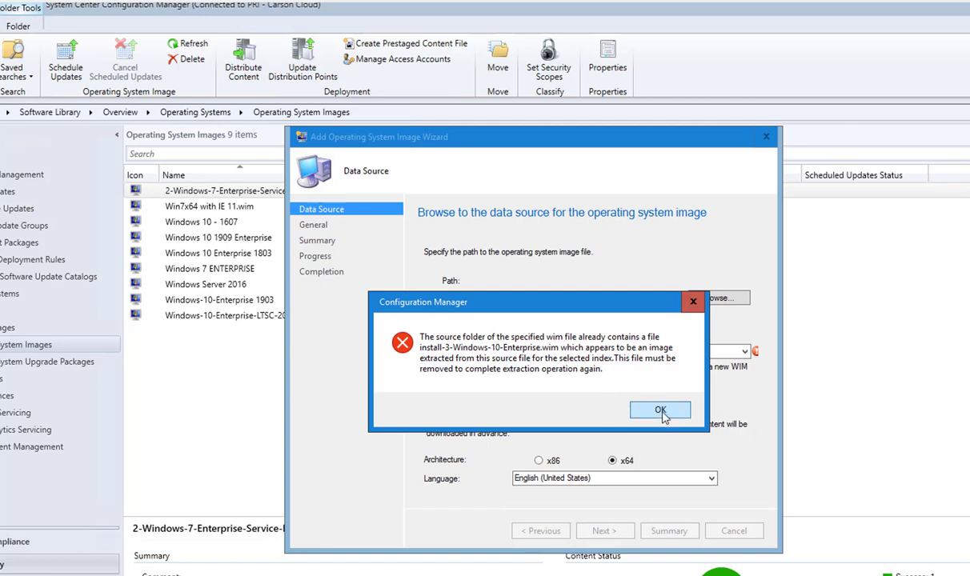
click(660, 410)
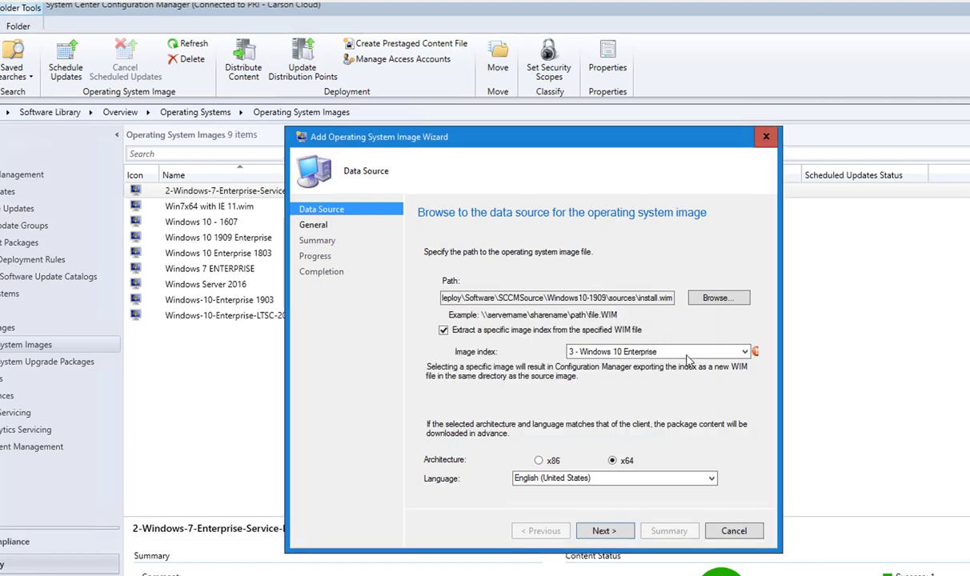
click(573, 335)
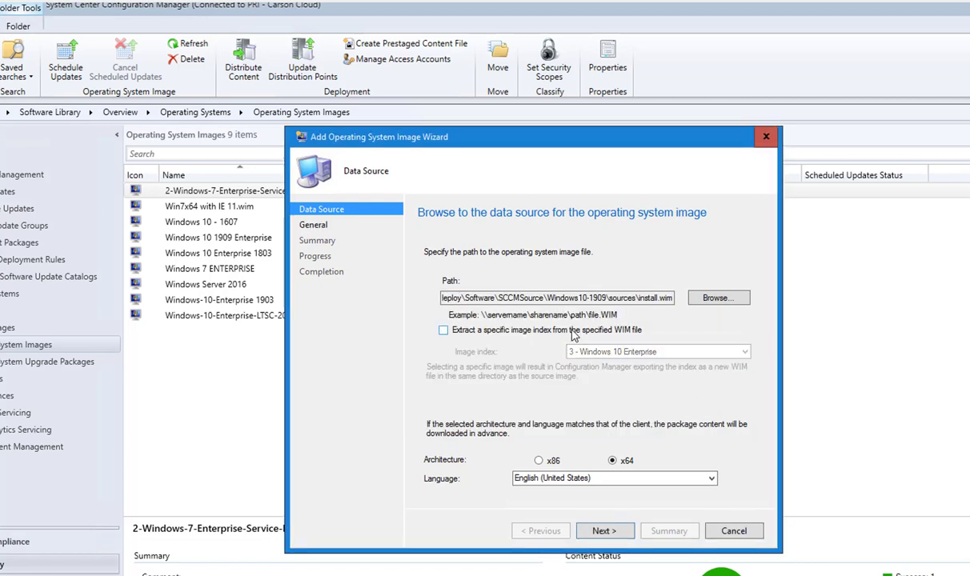
click(610, 530)
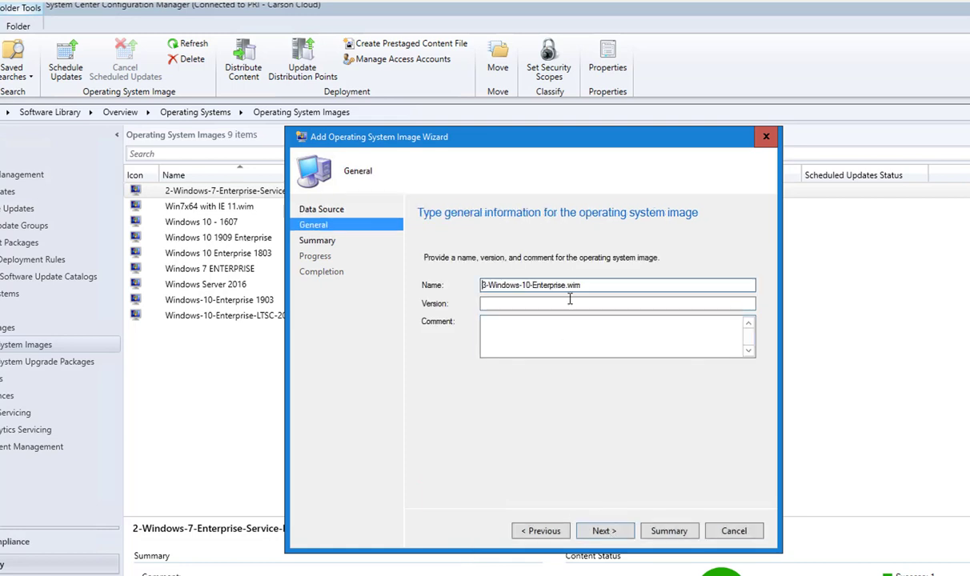
Rename the image to 'Windows 10 - 1909 Youtube' and proceed to the Summary page
drag(581, 286, 214, 248)
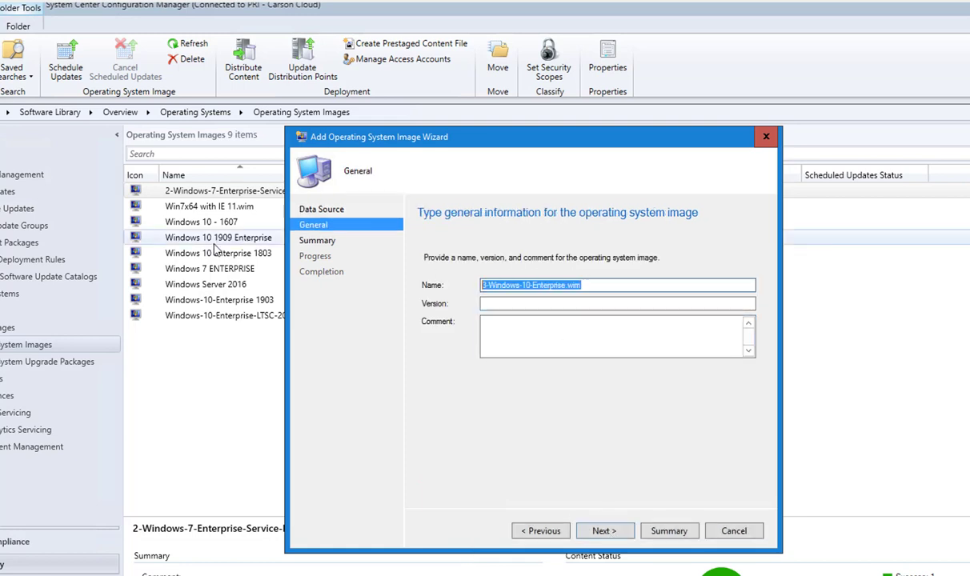
text(Windows 10 - 1909 Youtube)
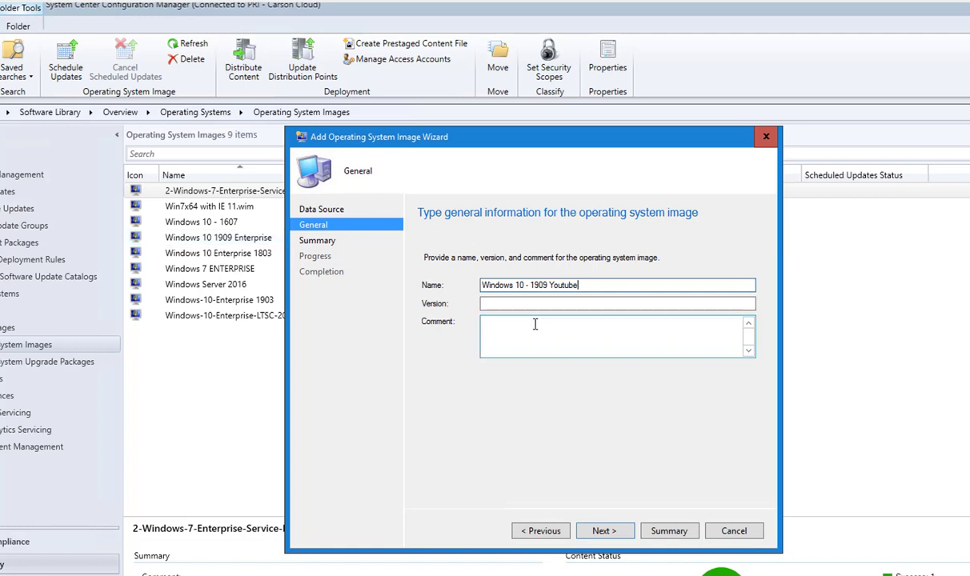
click(554, 349)
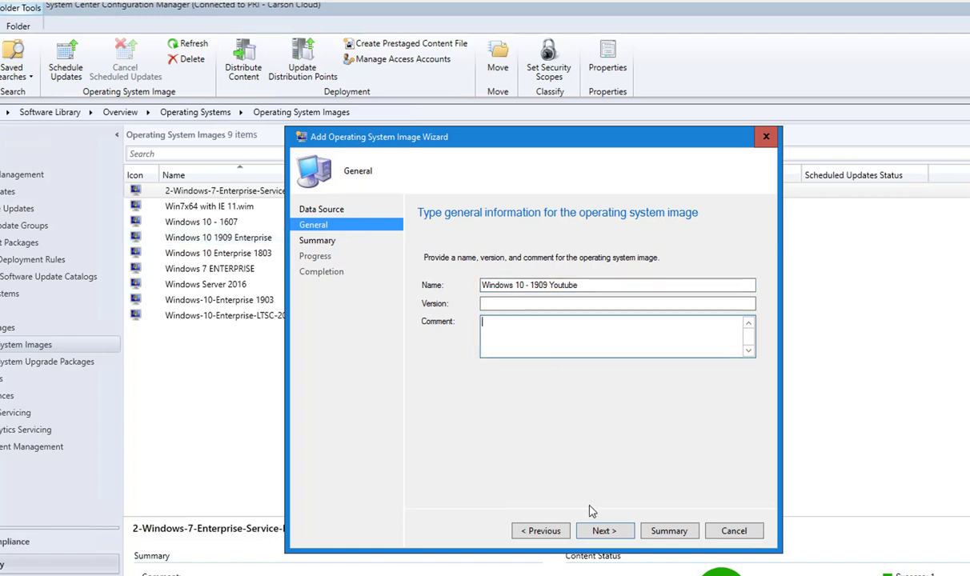
click(602, 532)
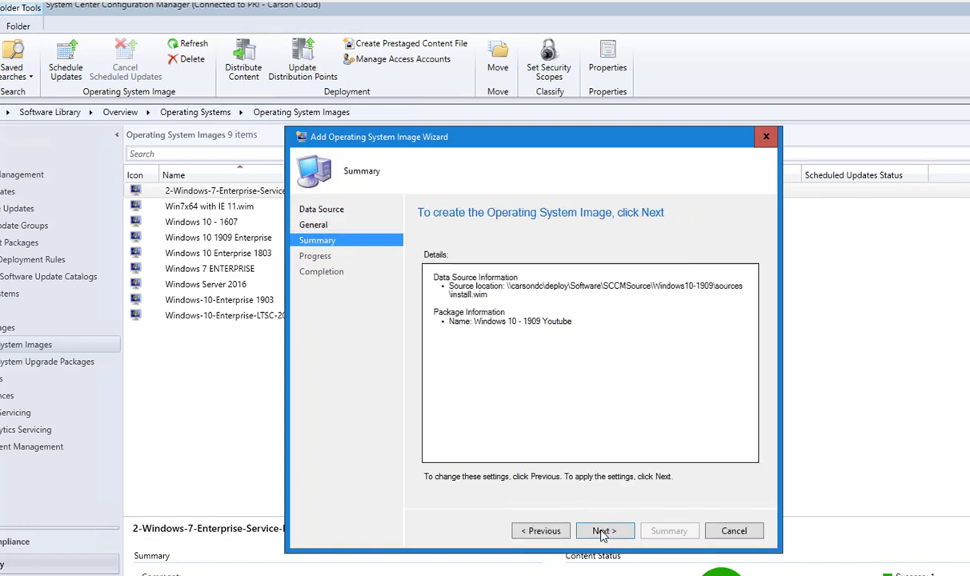
Complete the wizard, then select the new Windows 10 - 1909 Youtube image in the list
click(602, 532)
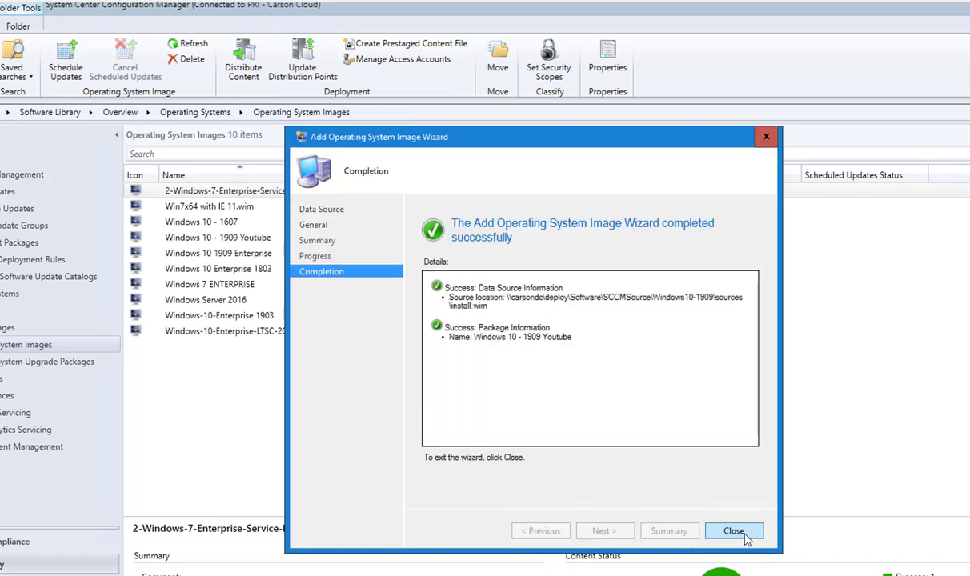
click(734, 531)
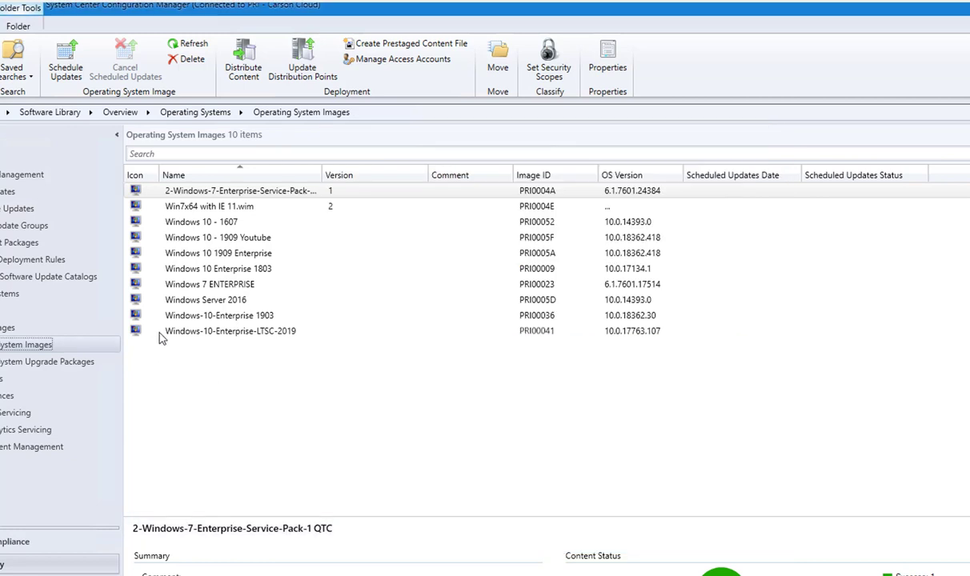
click(255, 237)
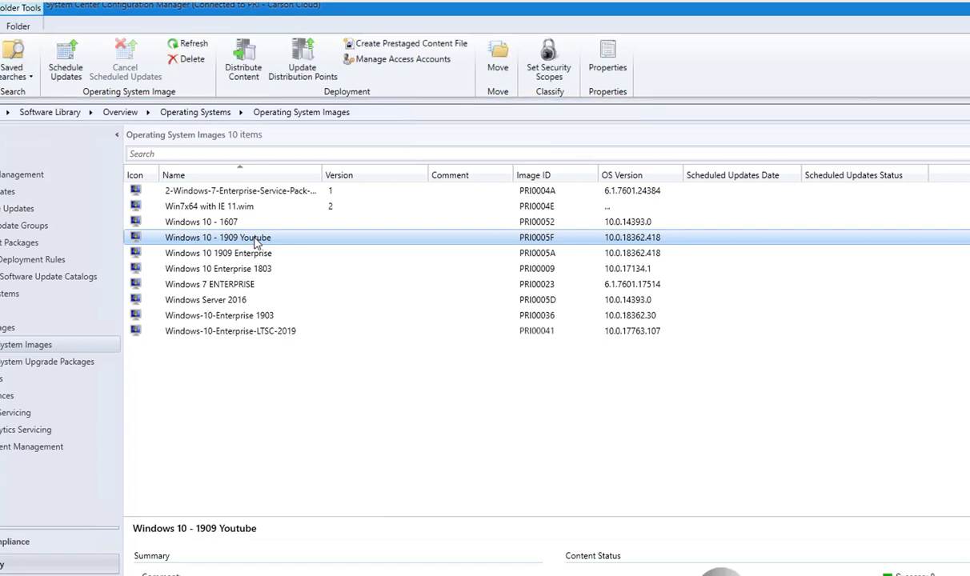
right_click(254, 238)
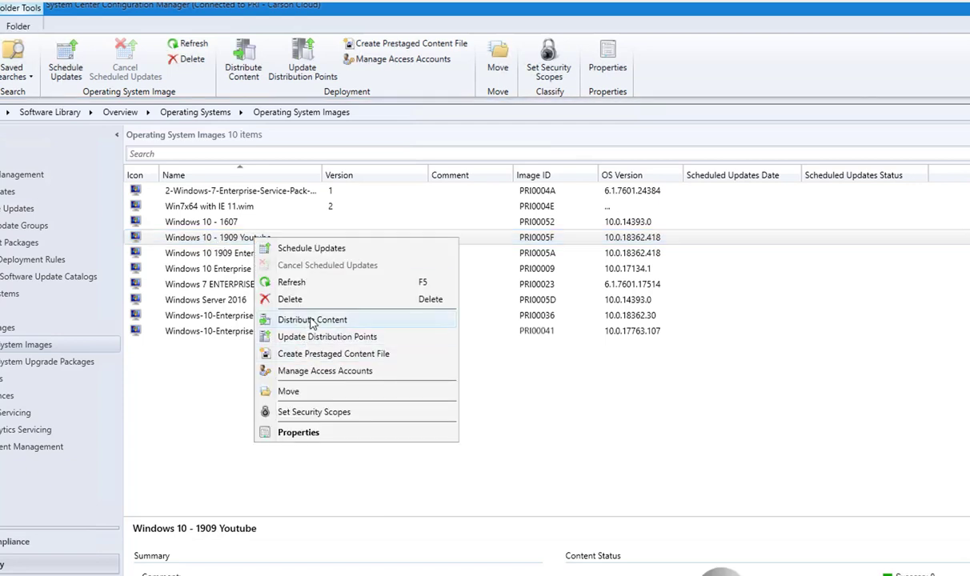
Distribute the Windows 10 - 1909 Youtube image content to the site's distribution point server
click(312, 321)
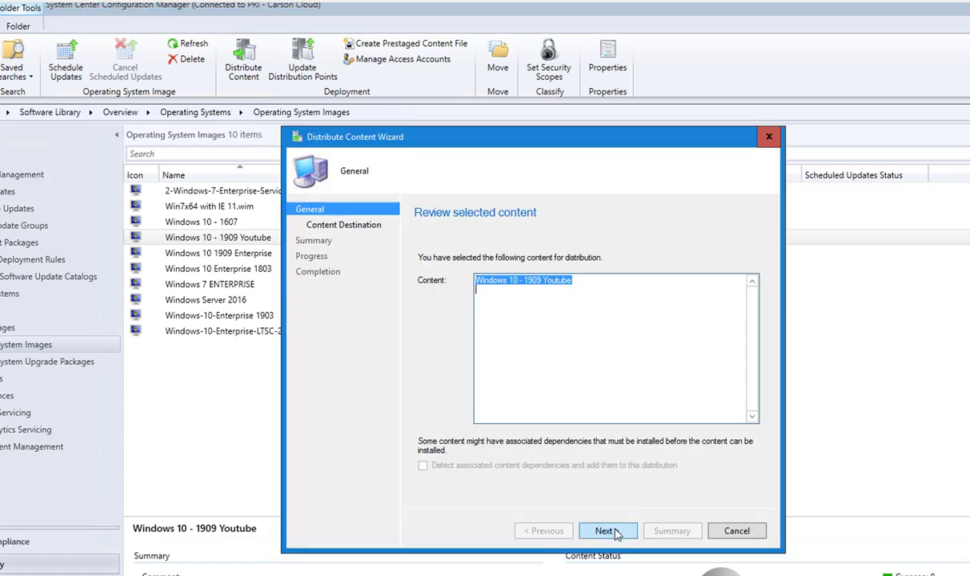
click(616, 533)
click(735, 316)
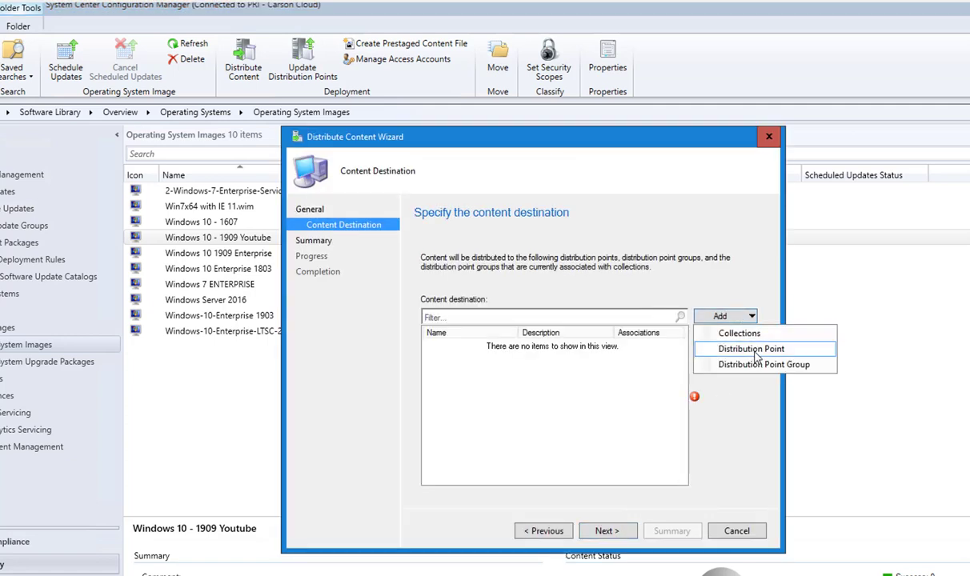
click(753, 349)
click(345, 284)
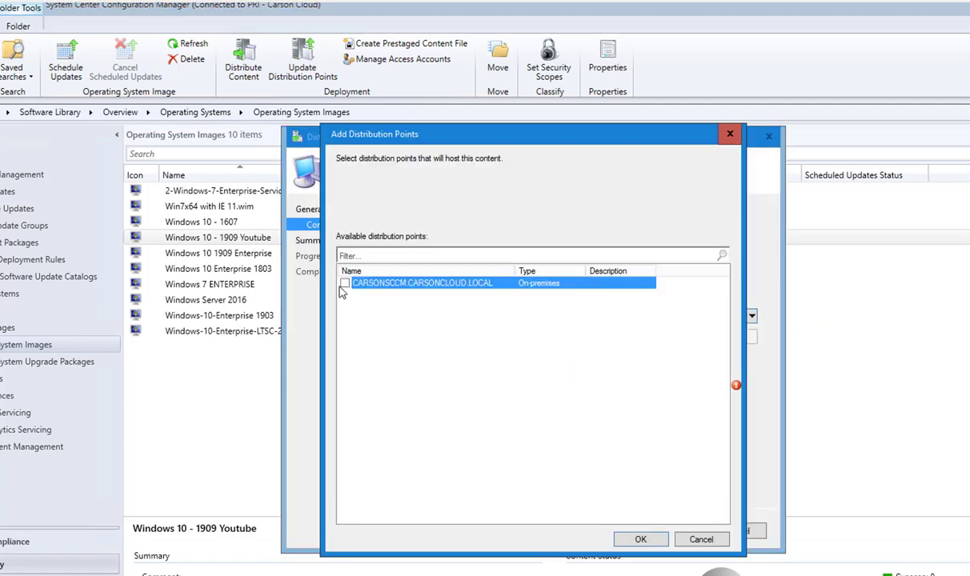
click(641, 538)
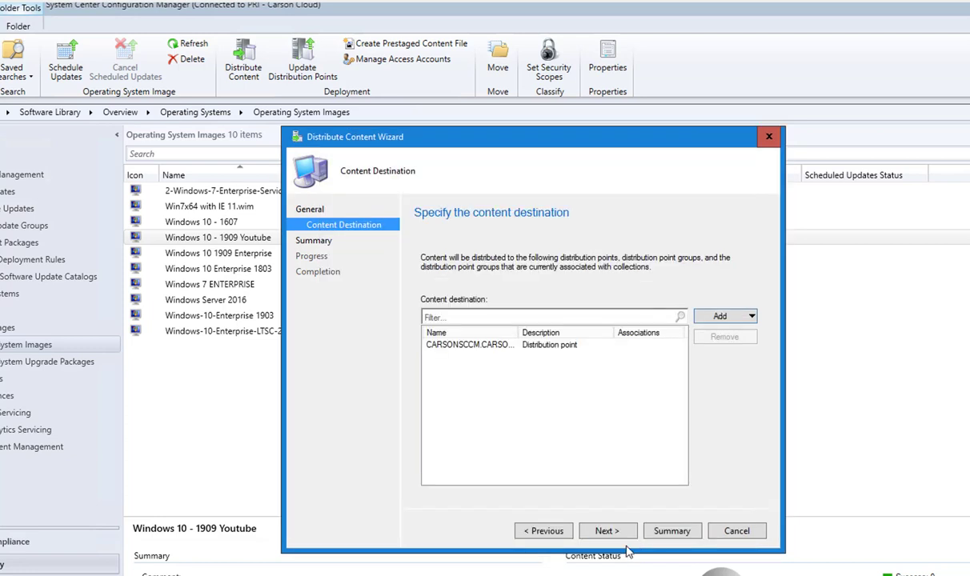
click(605, 532)
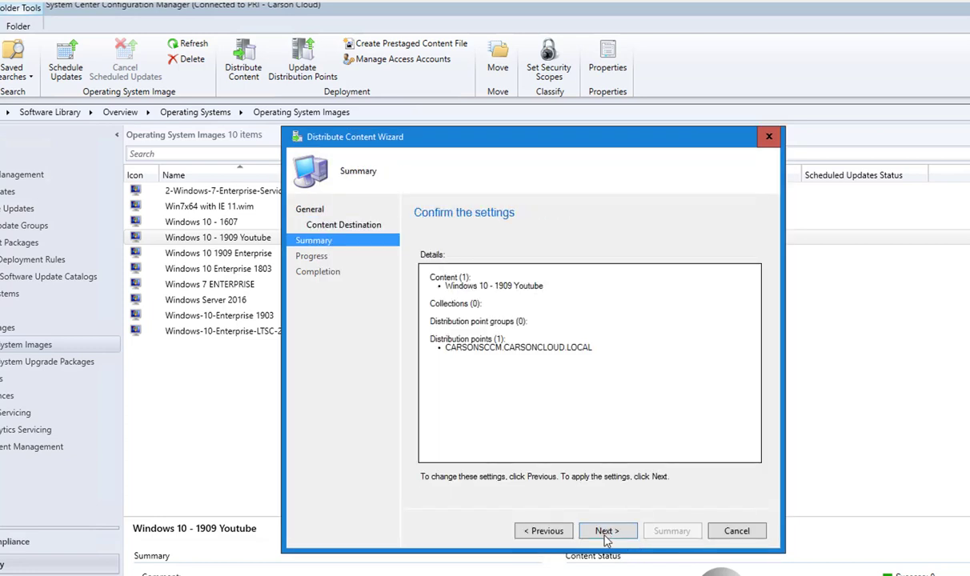
click(606, 533)
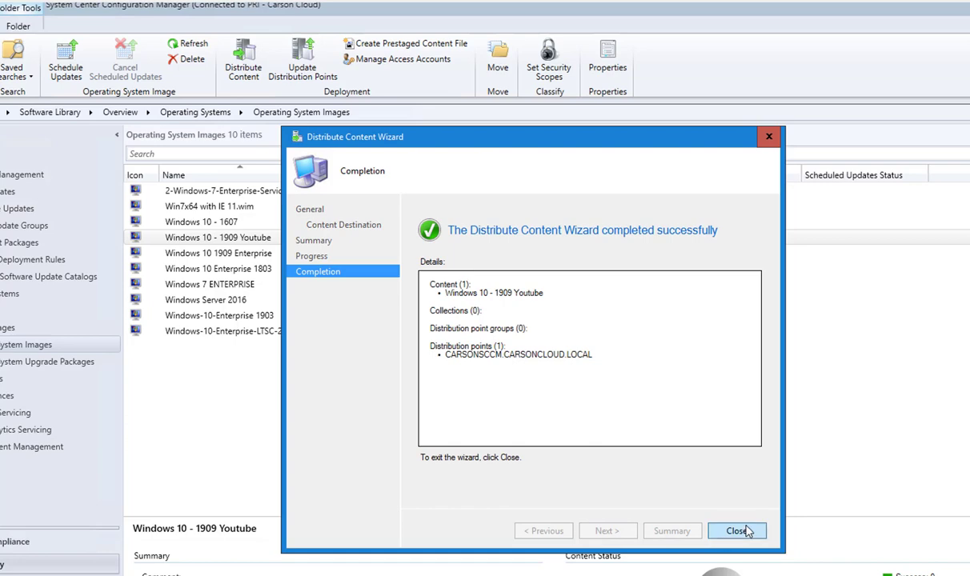
click(737, 530)
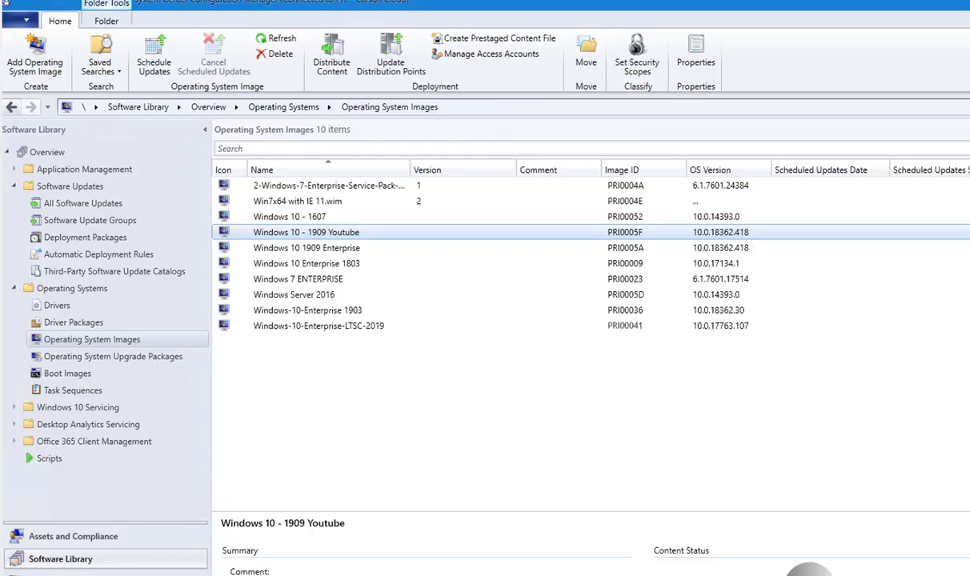
Go to Operating Systems > Task Sequences and bring up its actions menu
click(68, 562)
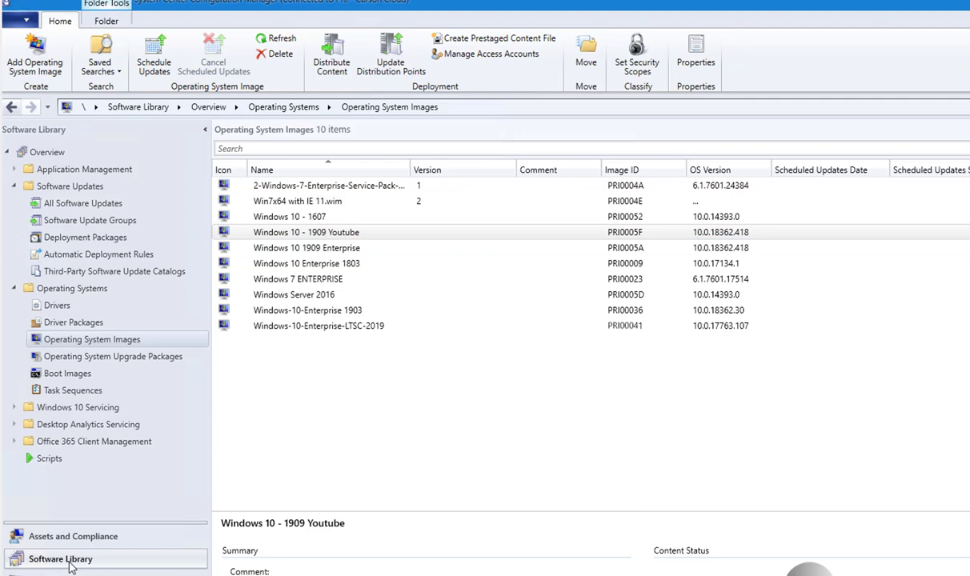
click(34, 289)
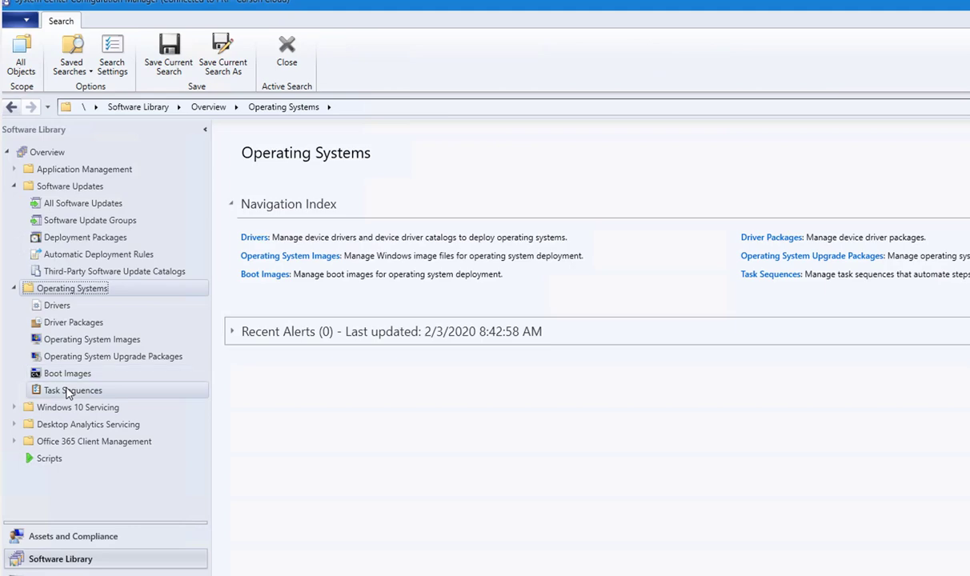
click(70, 392)
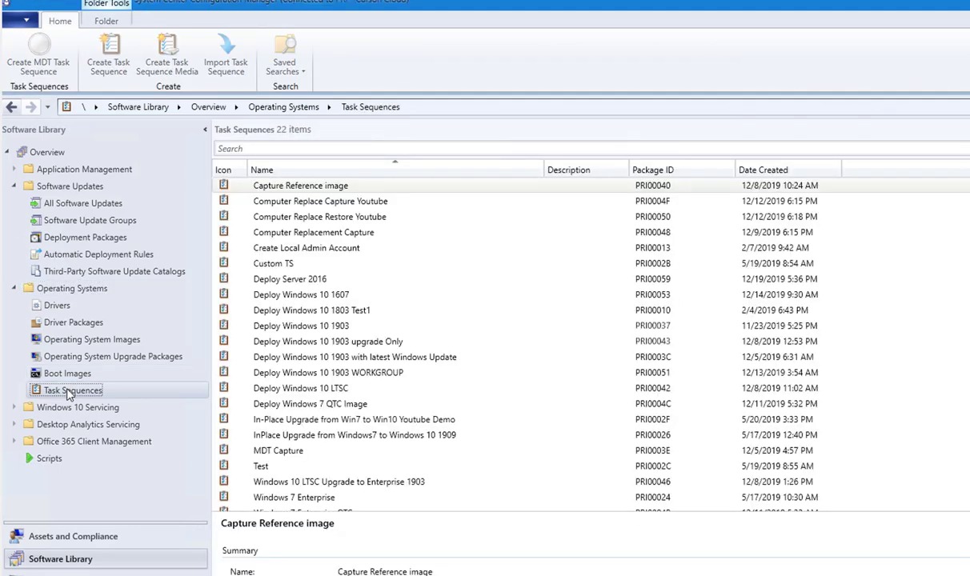
right_click(71, 392)
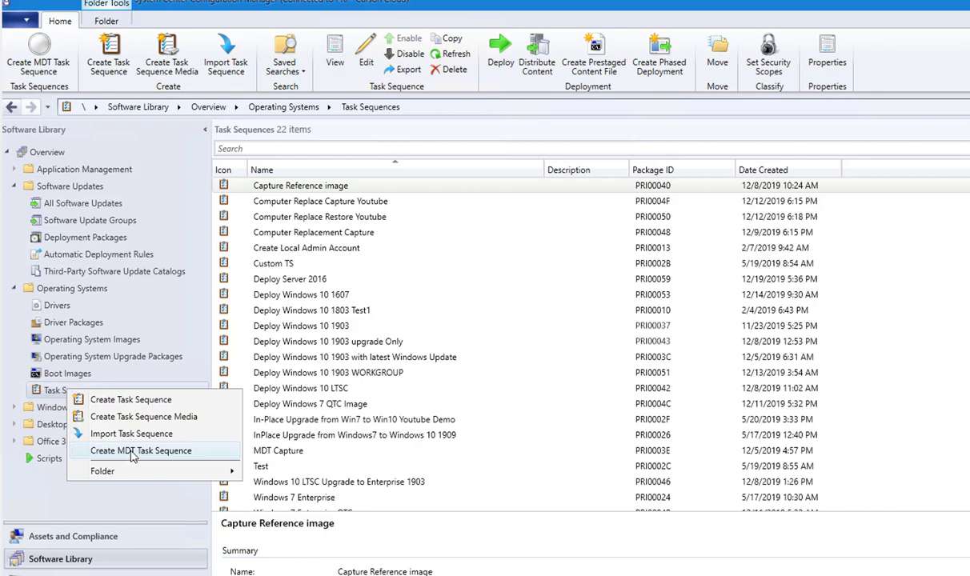
Create an MDT client task sequence named 'Windows 10 1909 for Youtube Demo' and reach Details
click(133, 453)
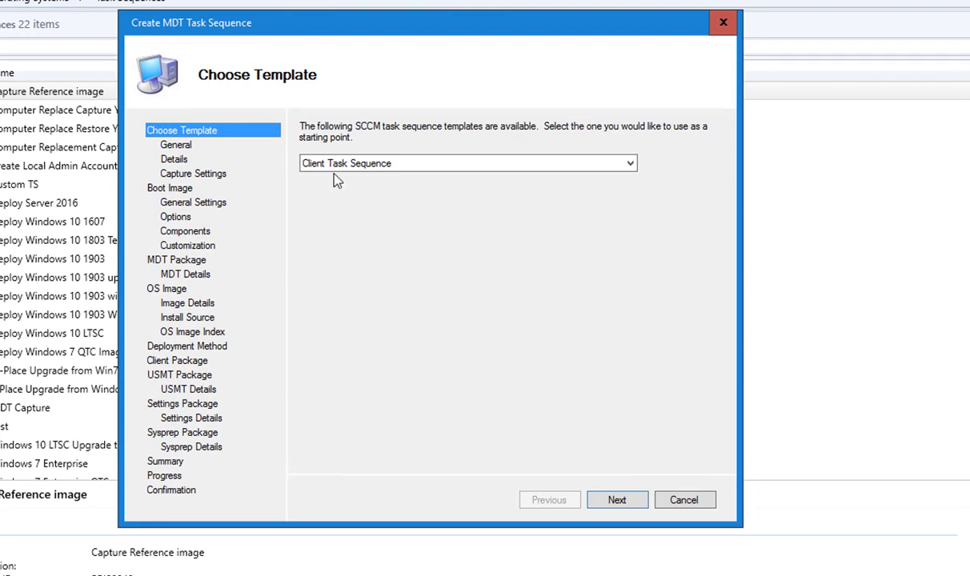
click(611, 506)
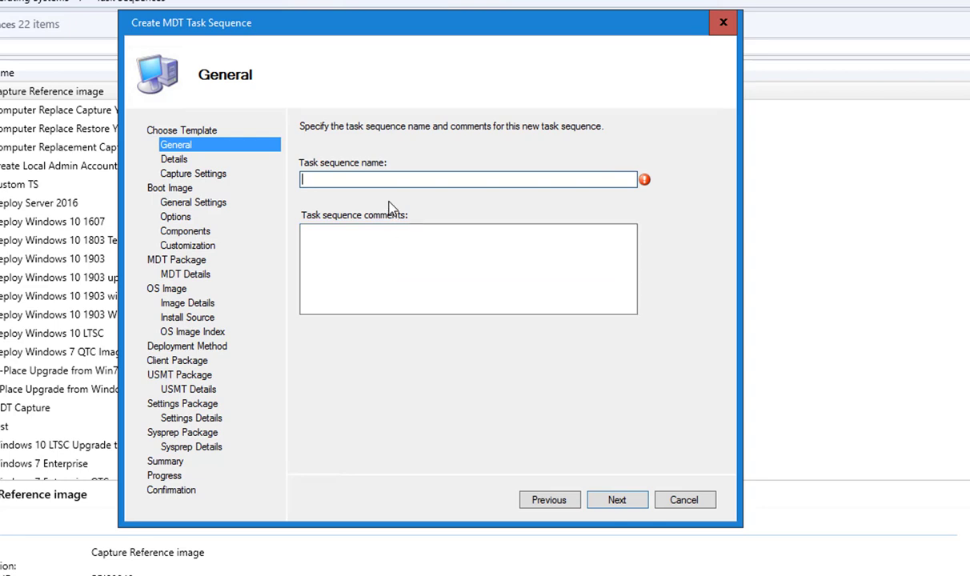
text(Windows 10 1)
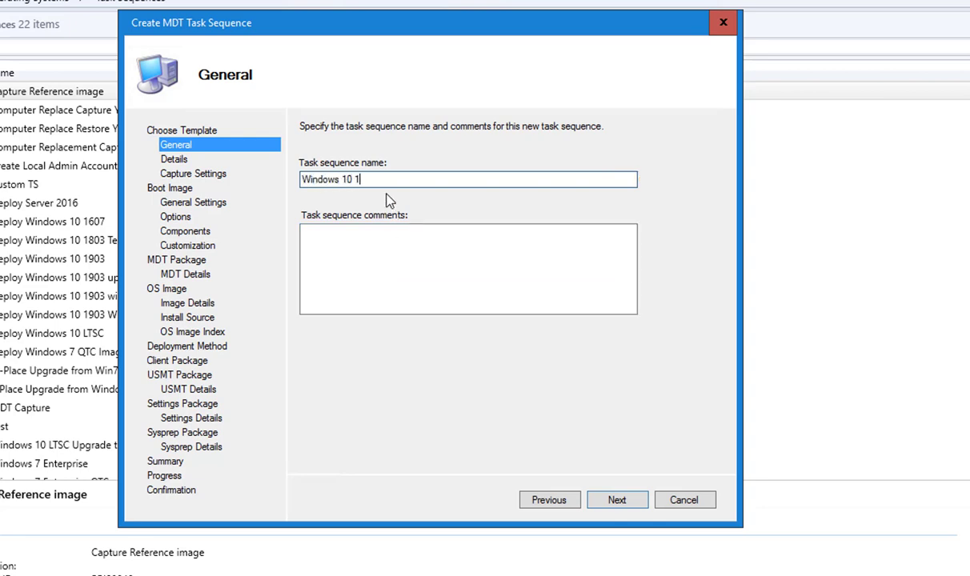
text(909 for Youtube Demo)
click(437, 258)
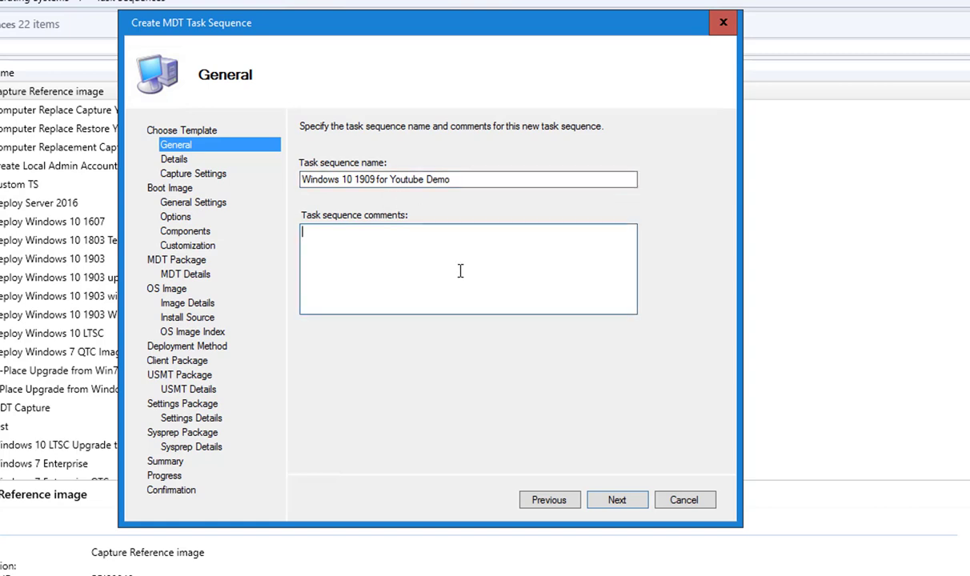
click(622, 507)
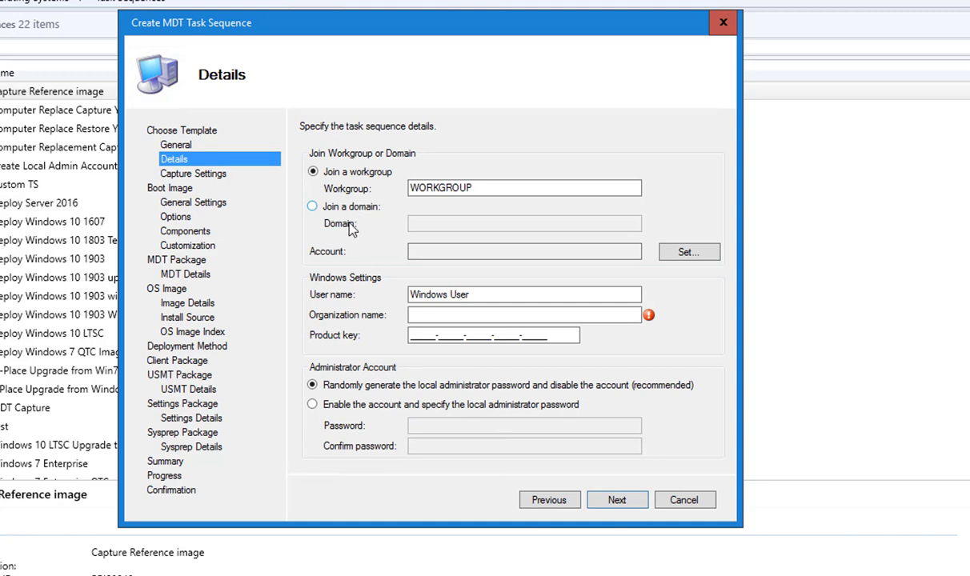
Choose Join a domain and enter carsoncloud.local as the domain
click(312, 208)
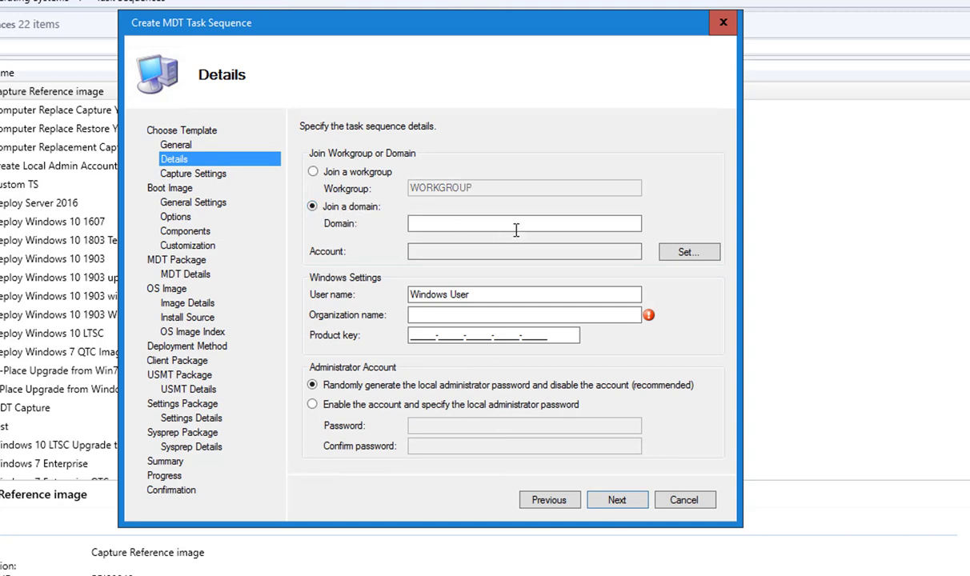
click(551, 223)
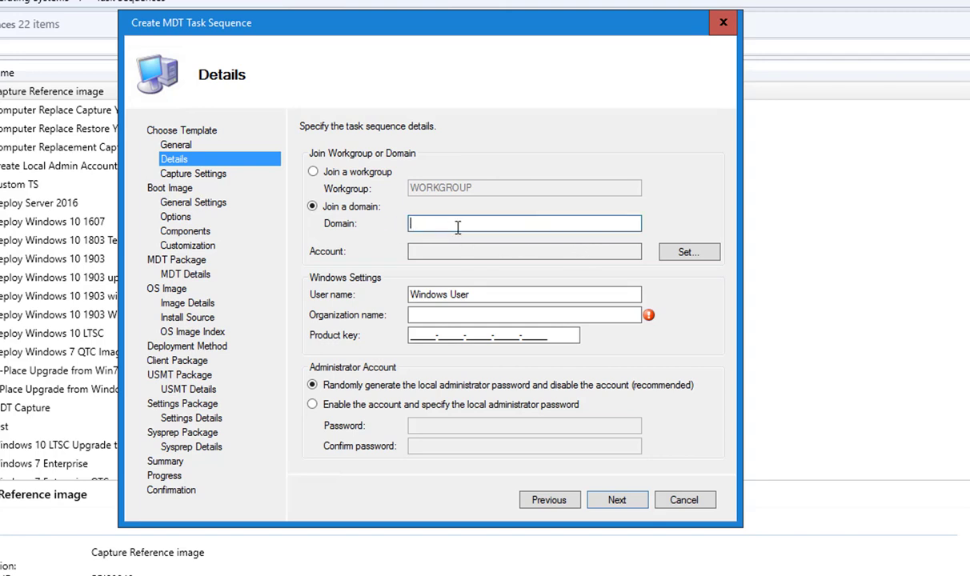
text(carsoncloud.local)
Enter the domain join account's domain\user name and password, confirm it, and accept
click(685, 252)
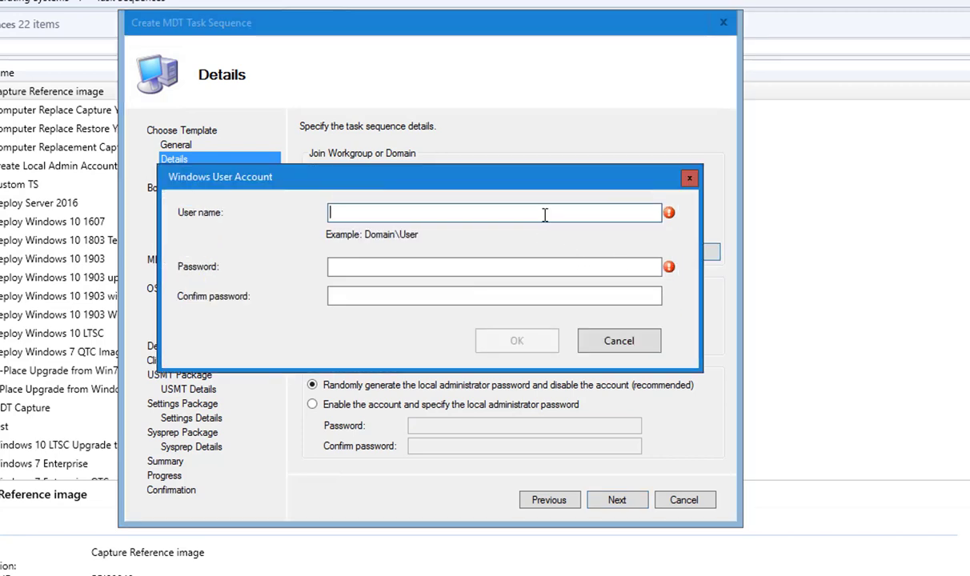
text(carsoncloud\)
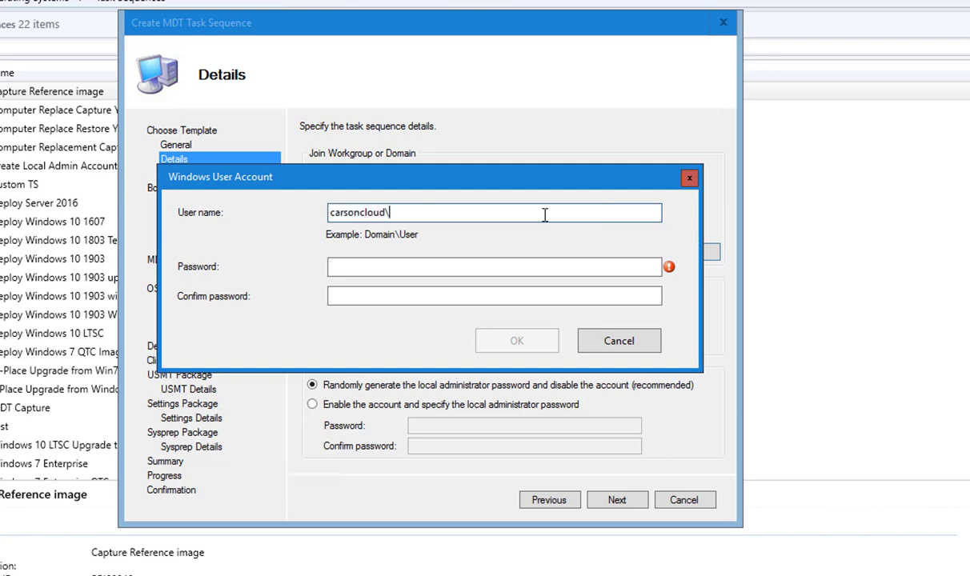
text(carson)
key(Tab)
text(*********)
key(Tab)
text(*********)
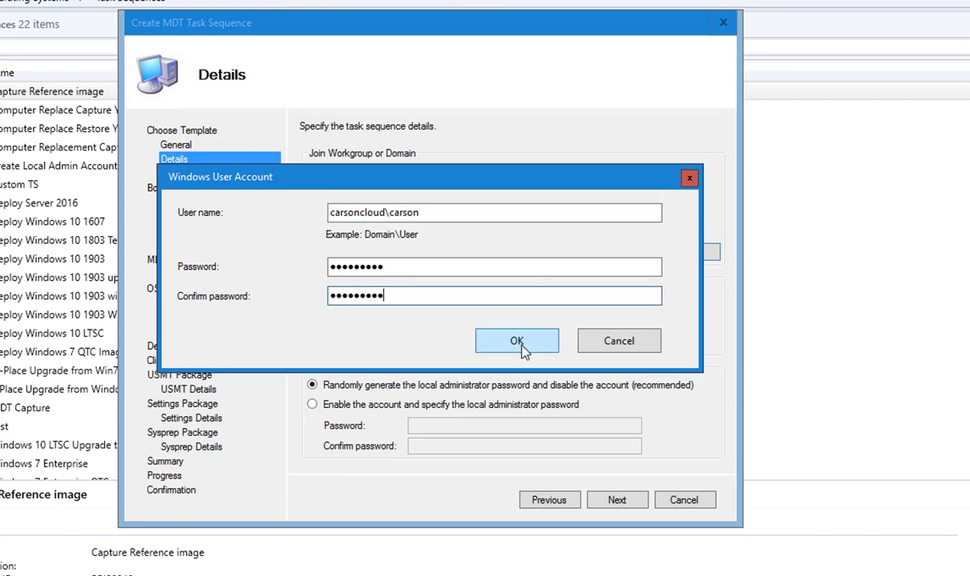
click(496, 342)
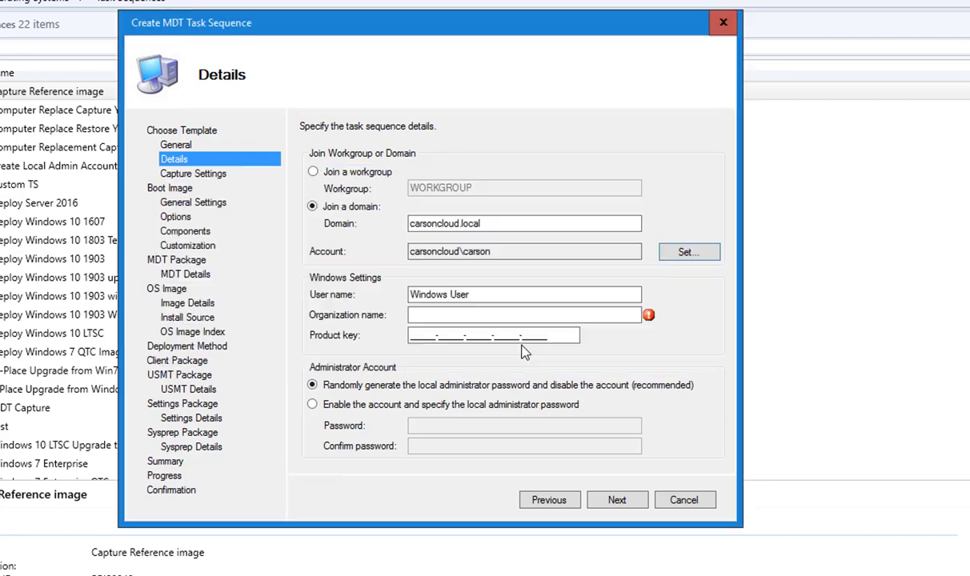
Enter Demo as organization name and enable the local Administrator account with a confirmed password
click(431, 313)
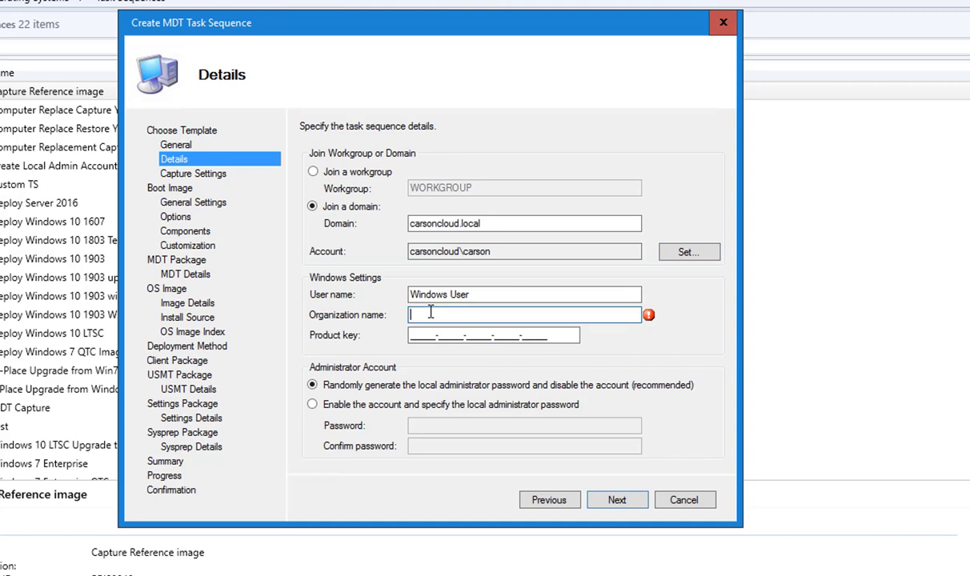
text(Demo)
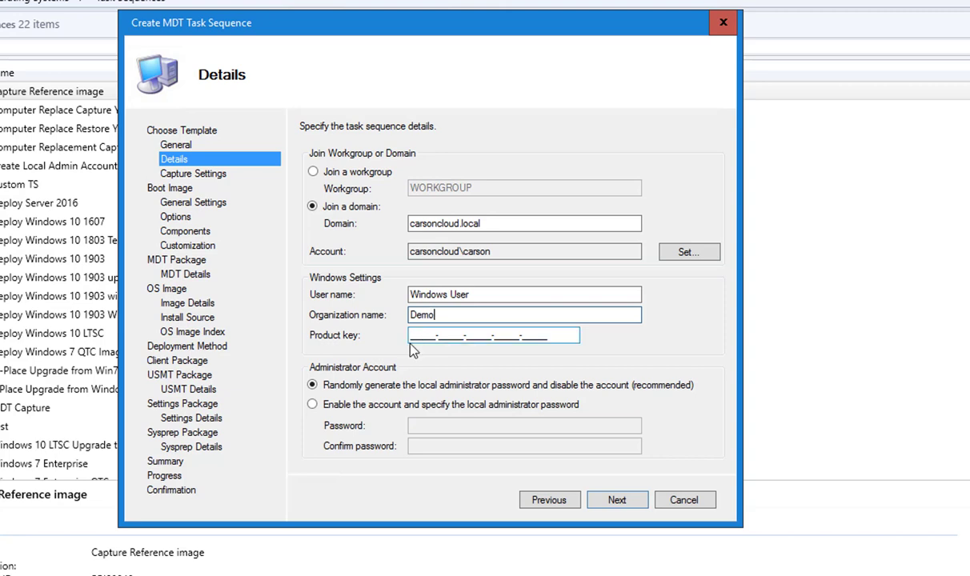
click(313, 406)
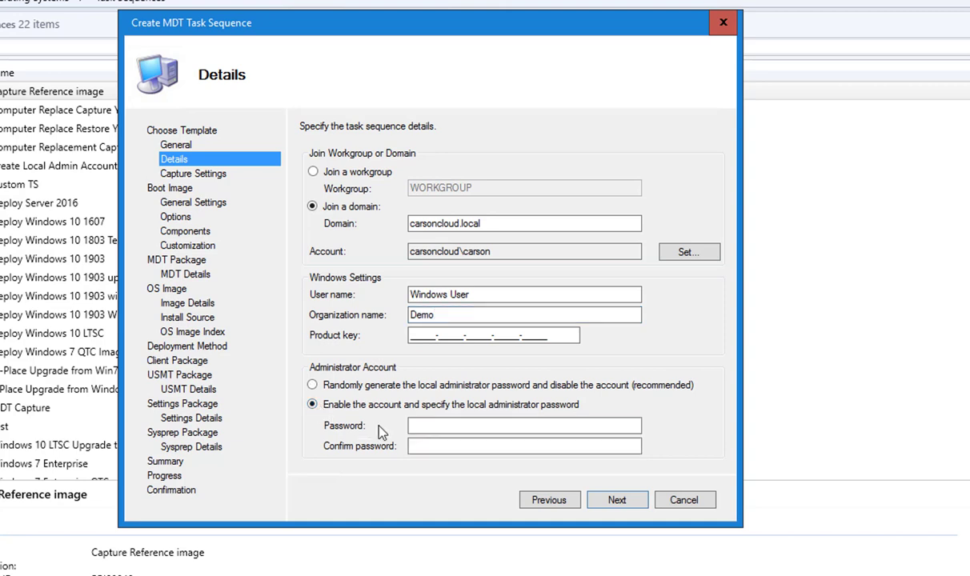
click(448, 428)
key(Tab)
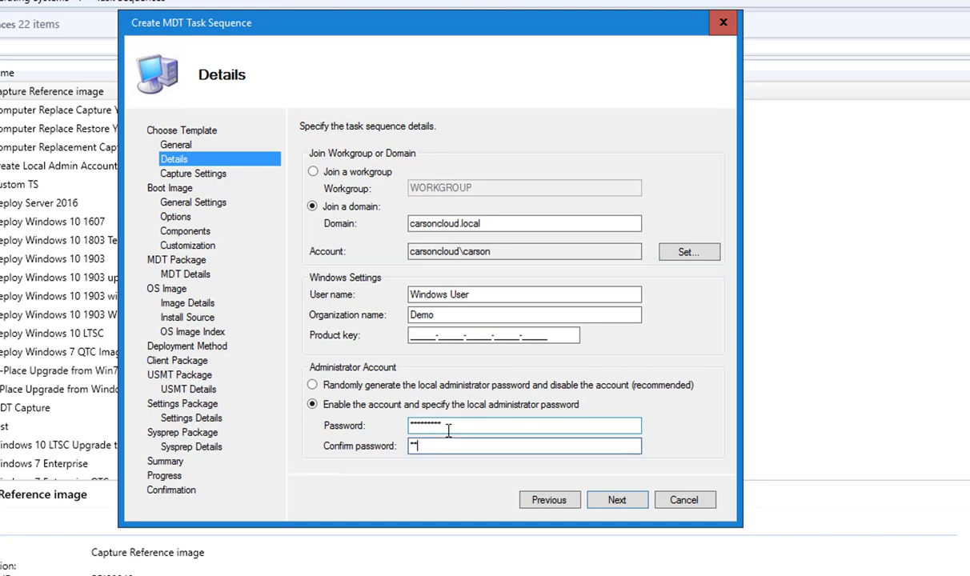
click(617, 502)
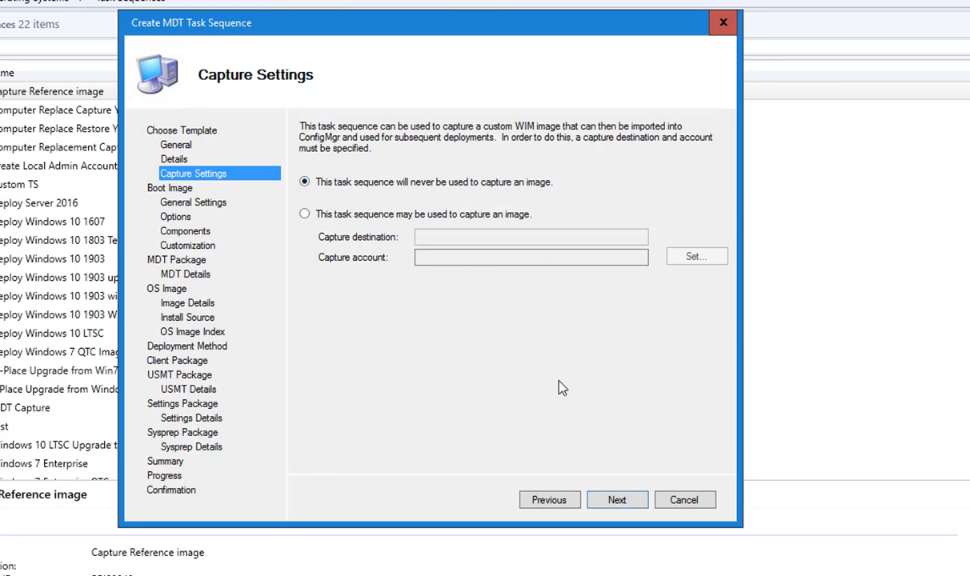
Skip image capture and select Create a new boot image package, ready for its source path
click(618, 501)
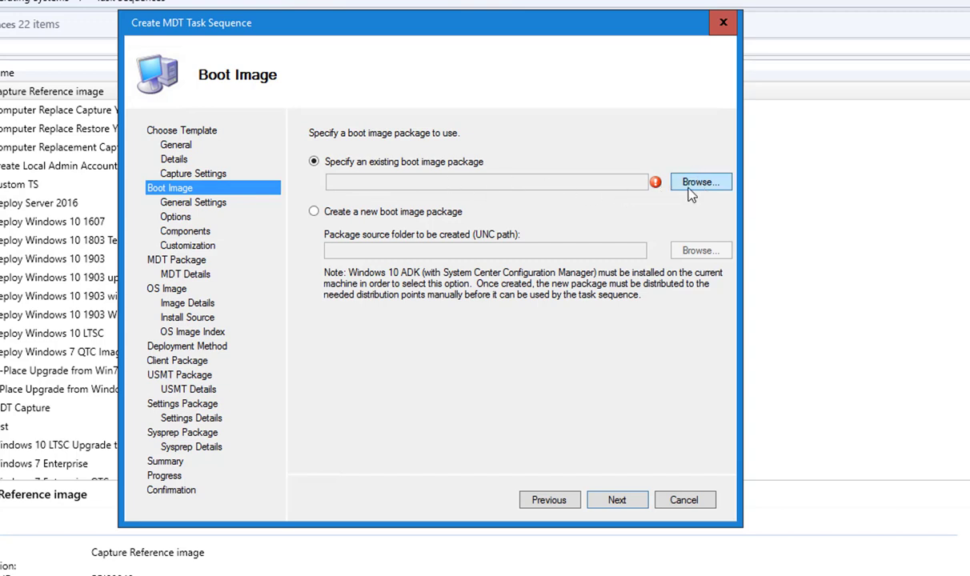
click(316, 213)
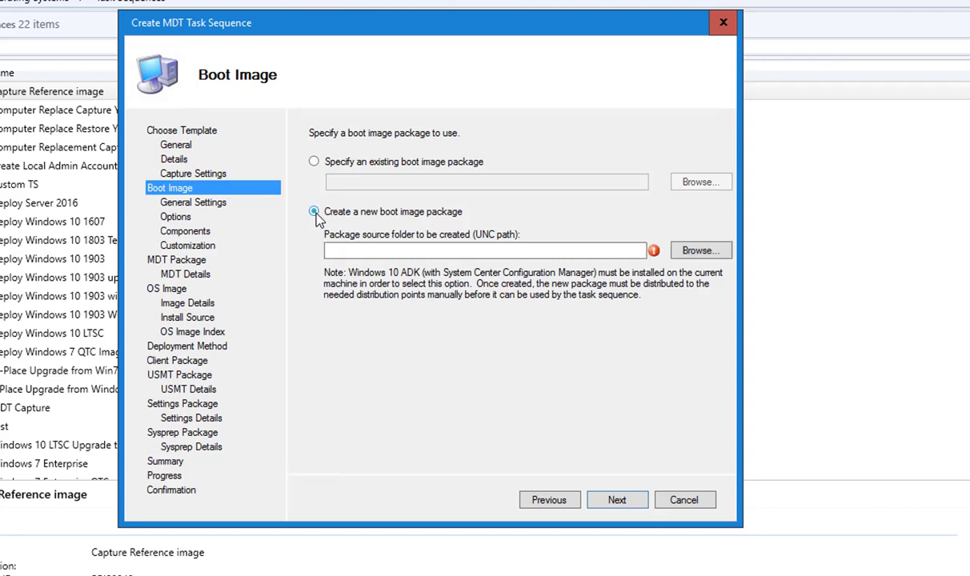
click(490, 251)
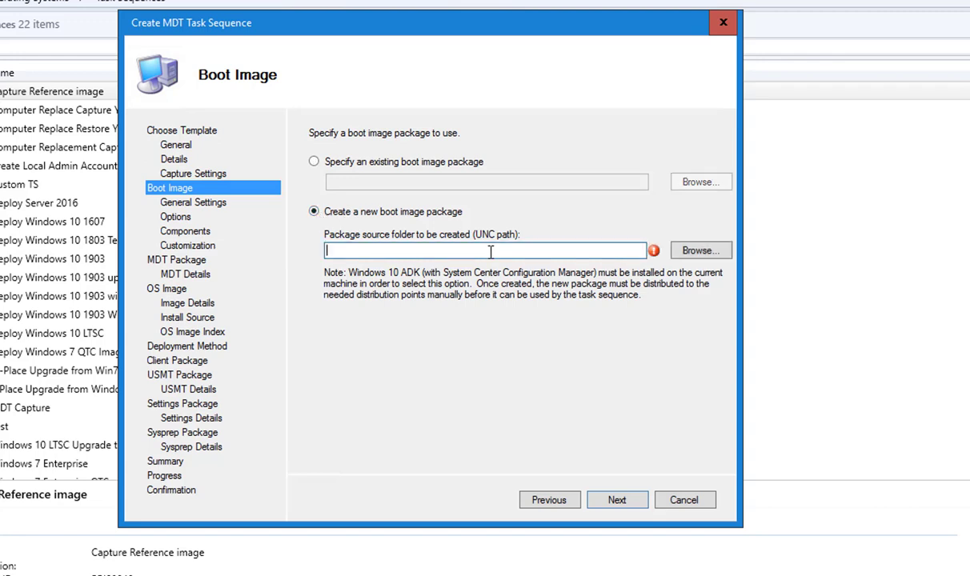
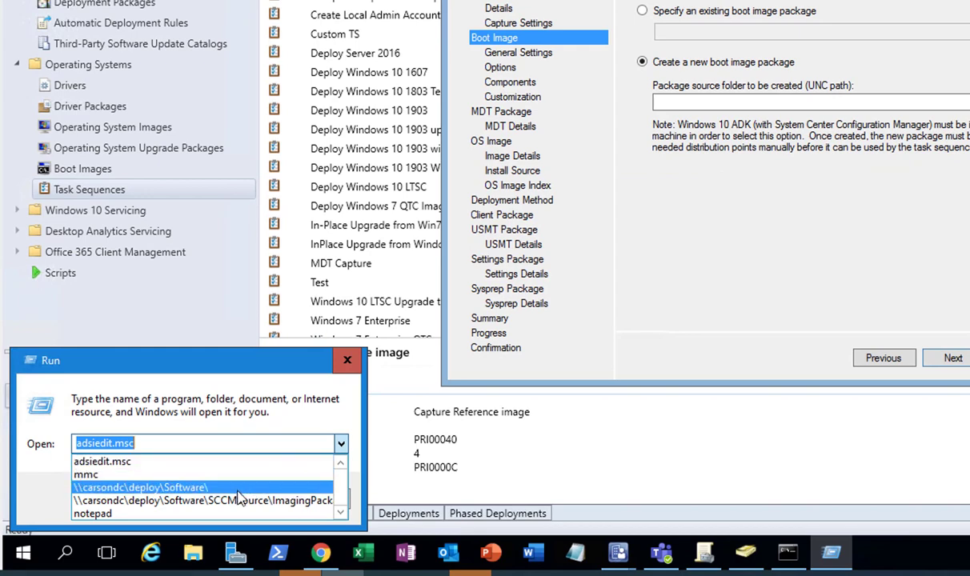
Open the deploy share and create a YoutubeDemo folder under SCCMSource
click(234, 499)
click(151, 501)
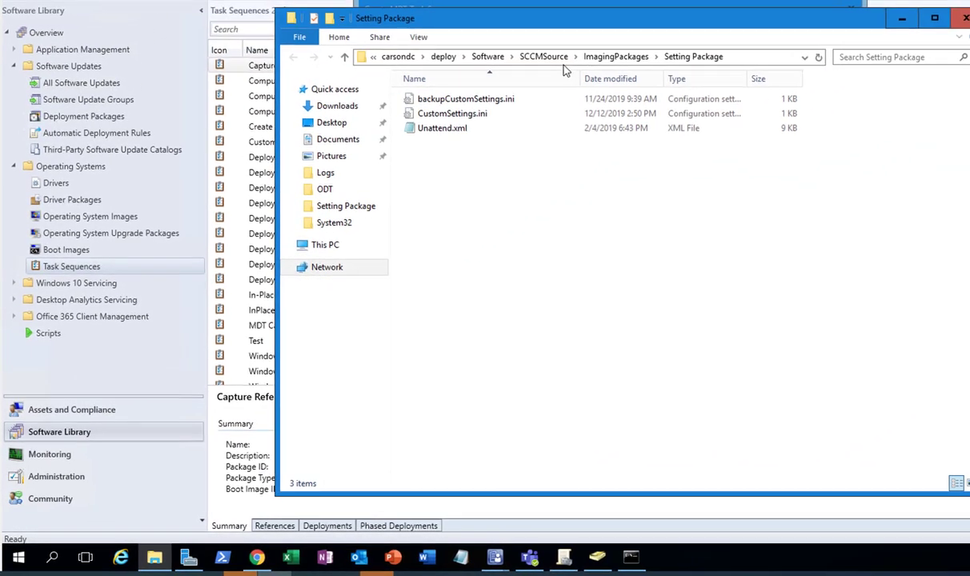
click(550, 61)
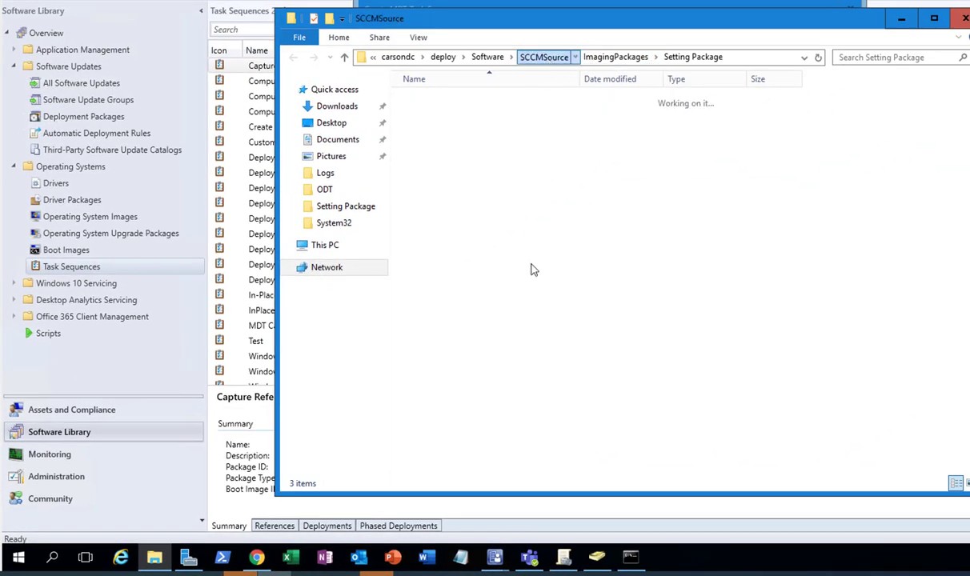
right_click(793, 208)
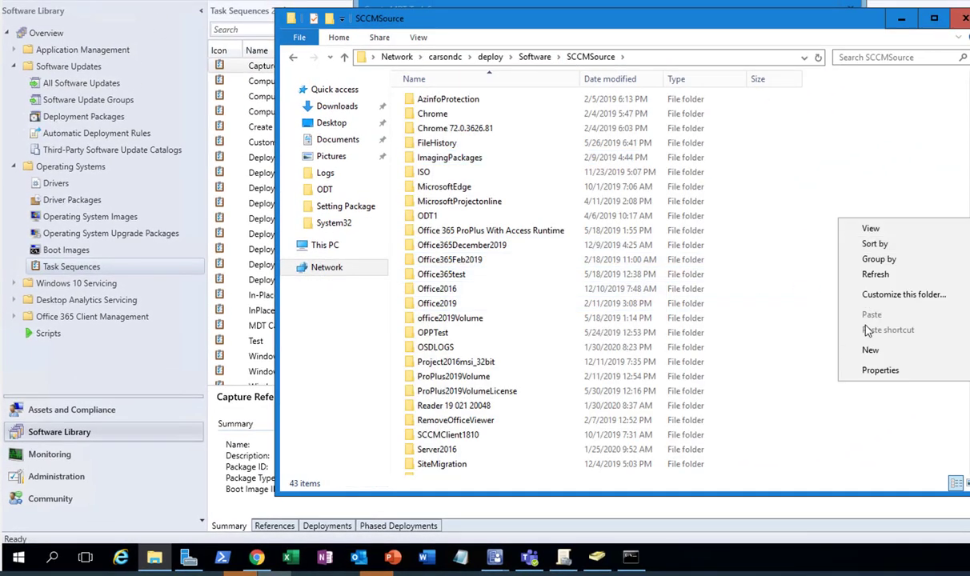
mouse_move(824, 350)
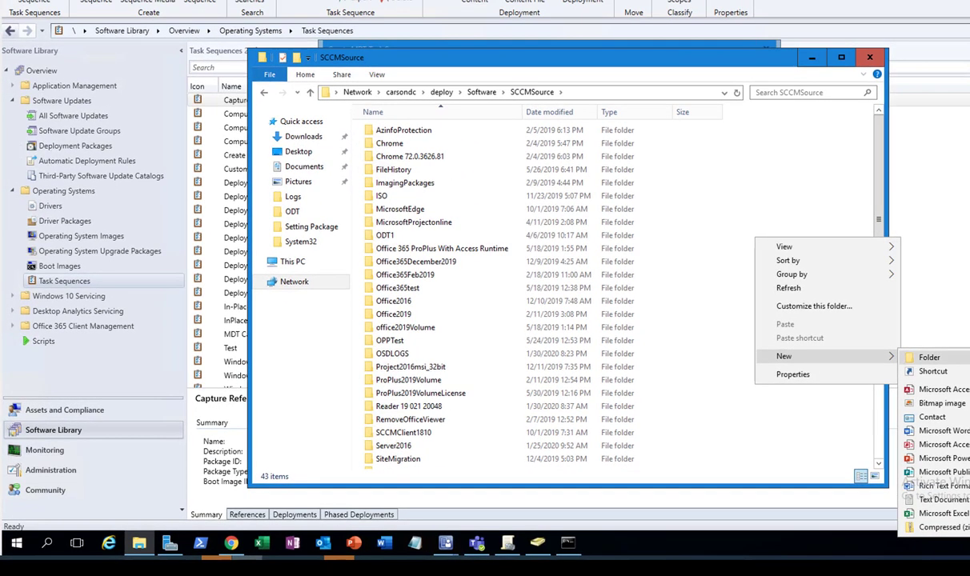
click(931, 357)
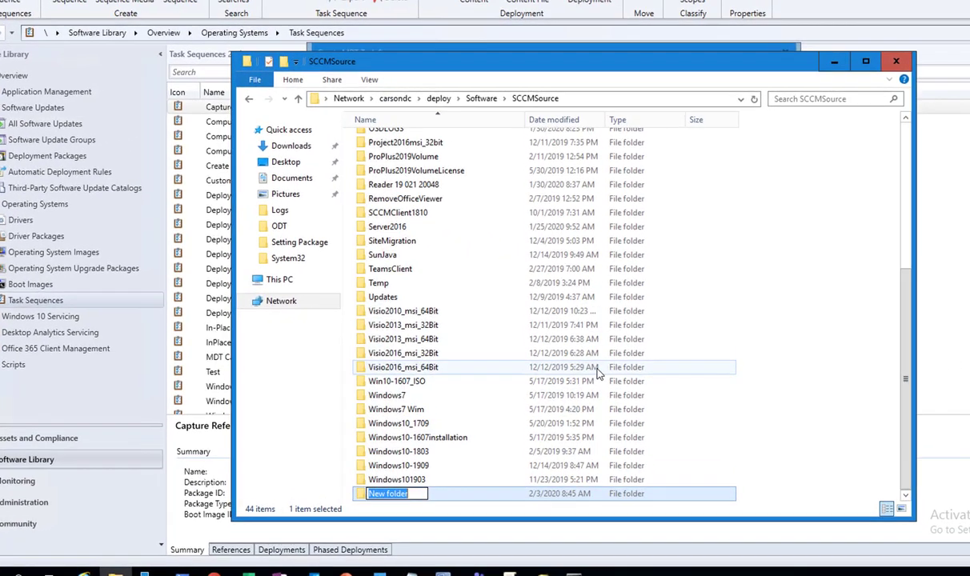
text(Youtu)
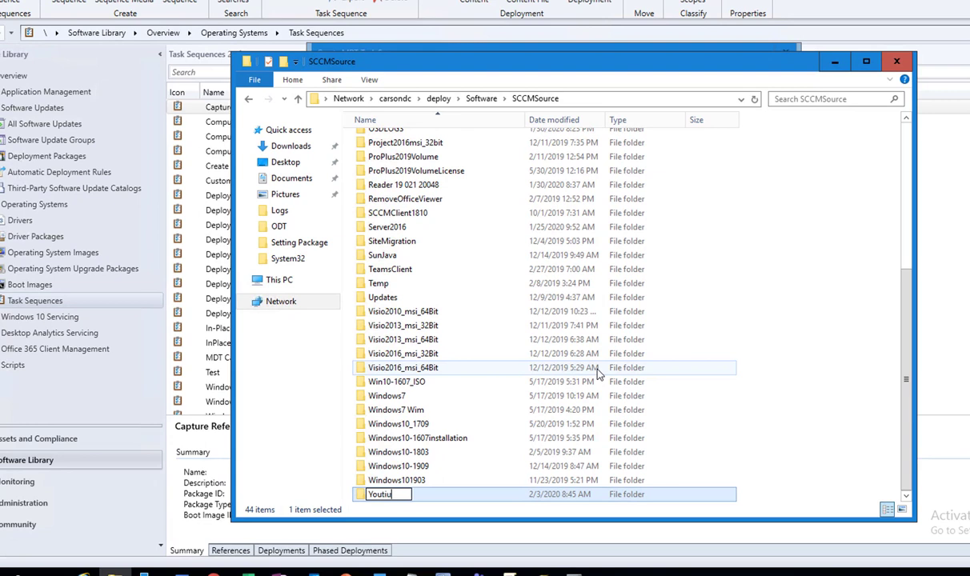
key(BackSpace)
text(ubeDemo)
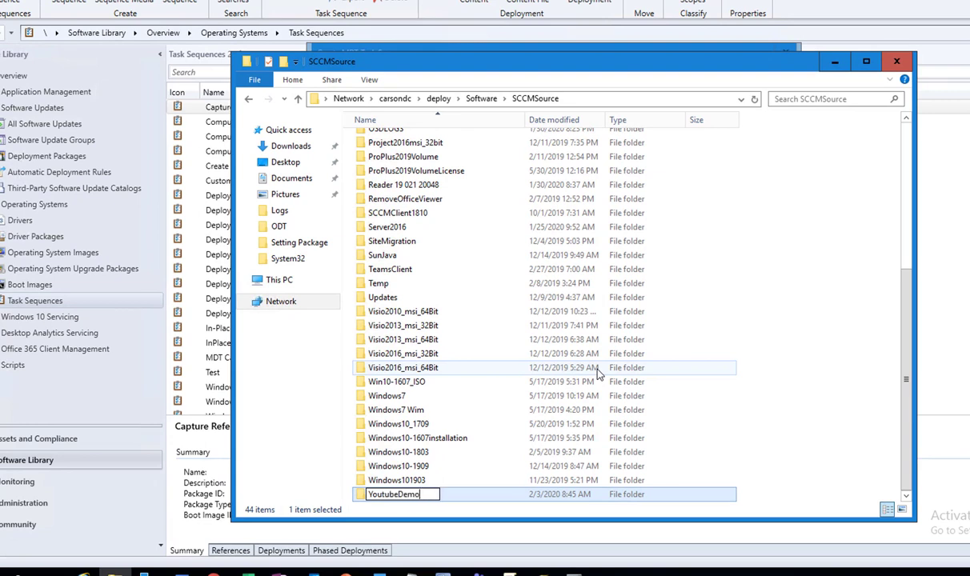
key(Return)
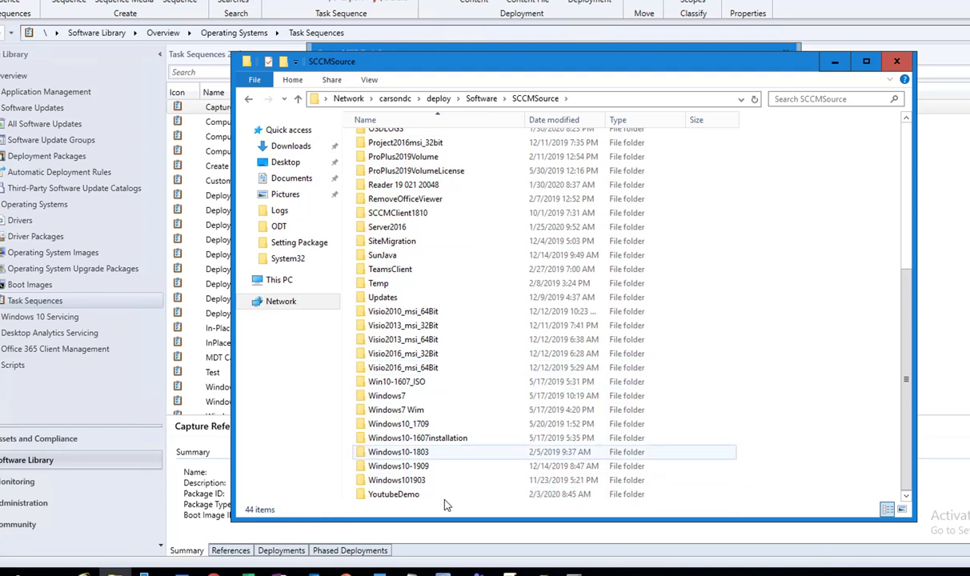
Create a BootImageYoutubeDemo folder inside YoutubeDemo and copy its network path
double_click(422, 495)
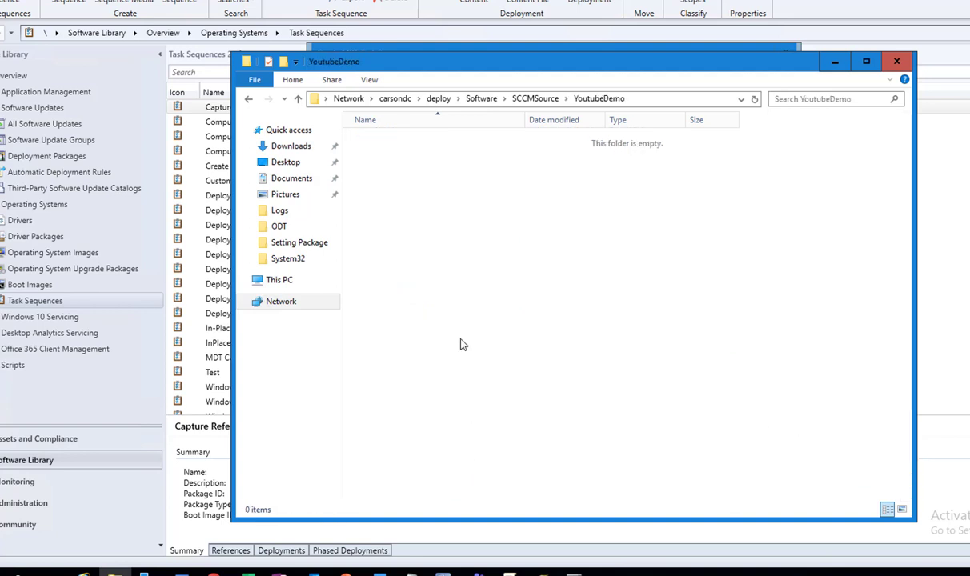
right_click(416, 178)
mouse_move(503, 318)
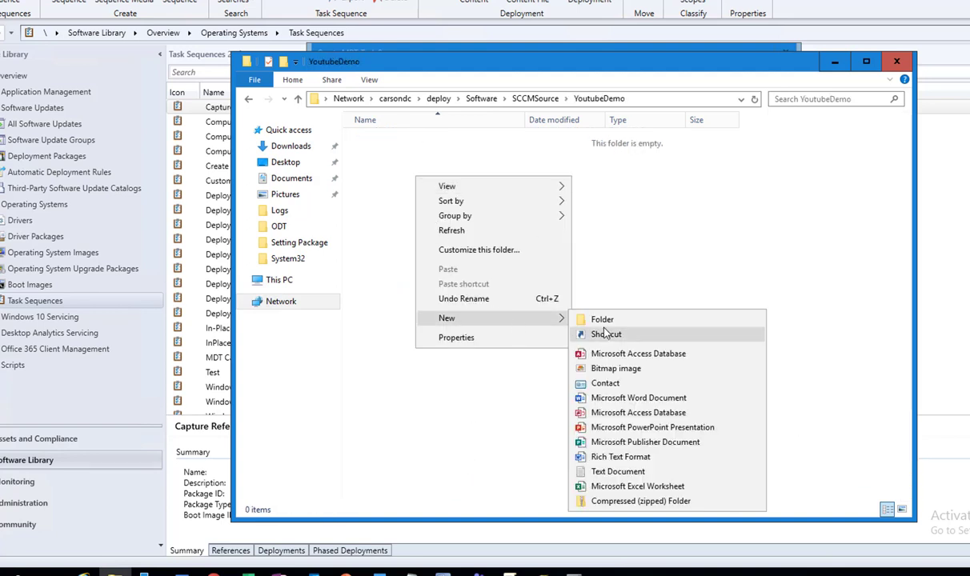
click(578, 318)
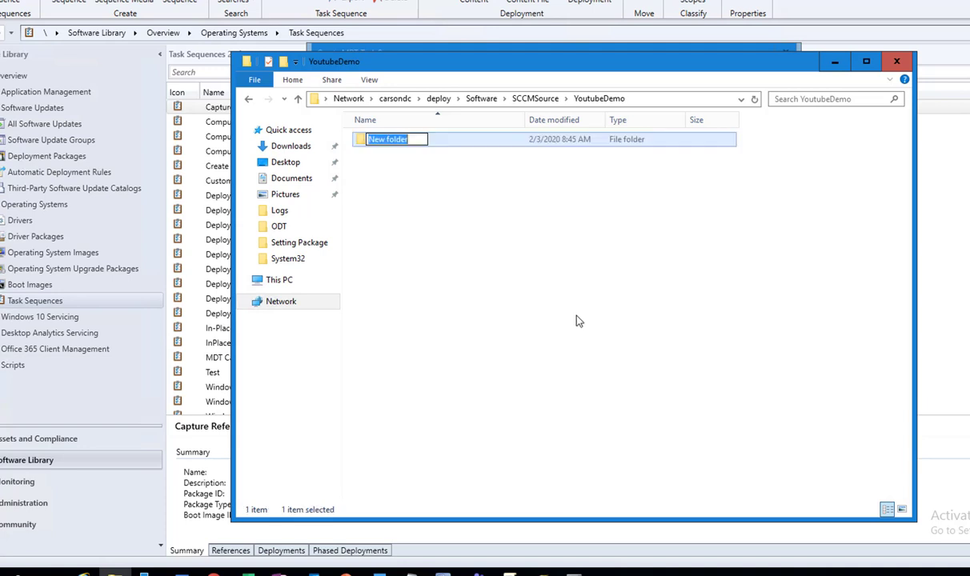
text(Capt)
key(BackSpace)
key(BackSpace)
key(BackSpace)
key(BackSpace)
text(Boot)
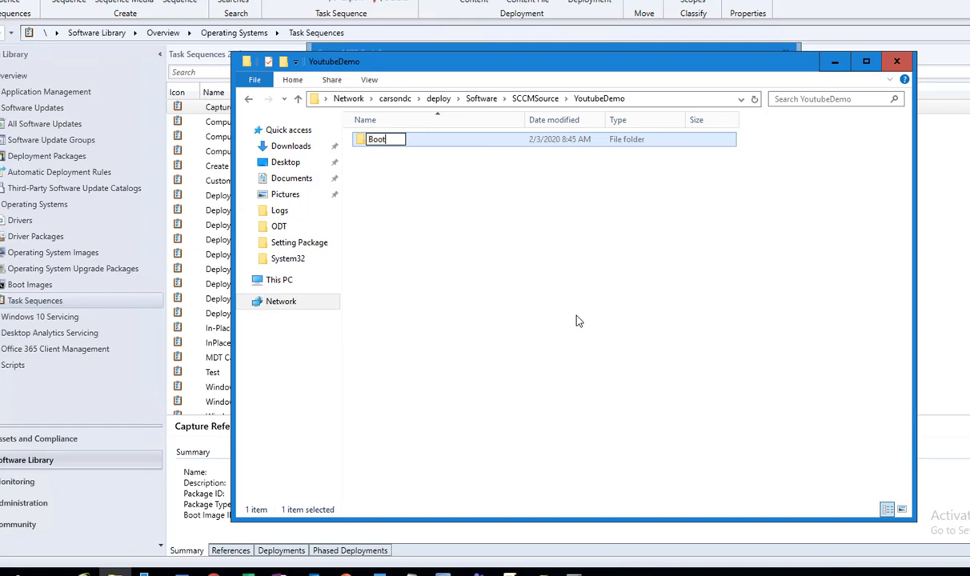
text(ImageYoutub)
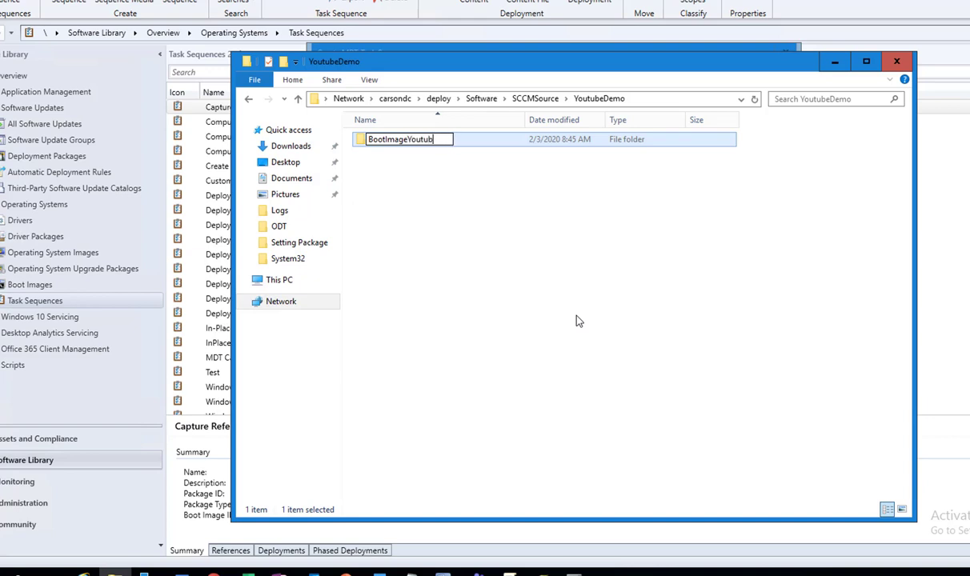
text(eDemo)
click(421, 150)
double_click(421, 144)
click(700, 99)
key(ctrl+c)
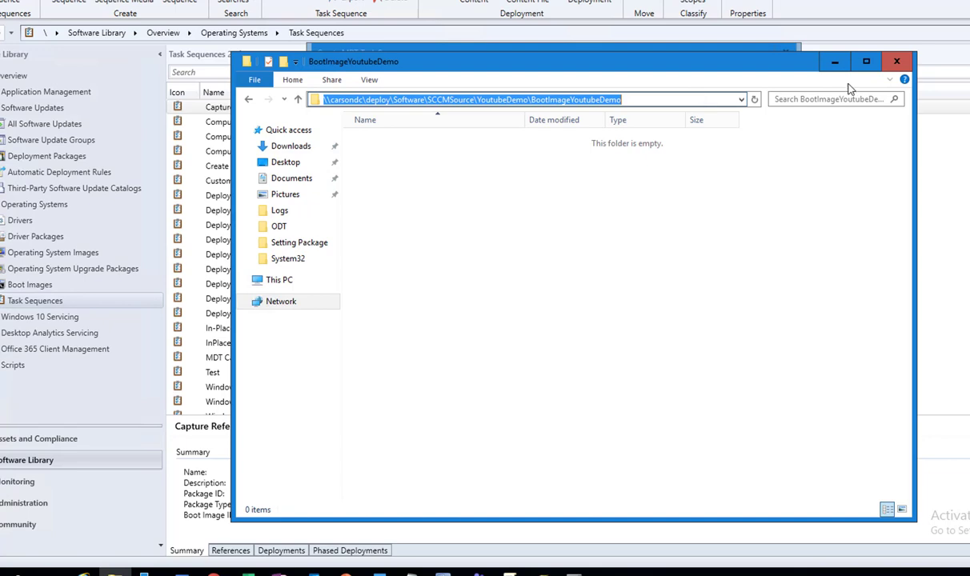
click(835, 63)
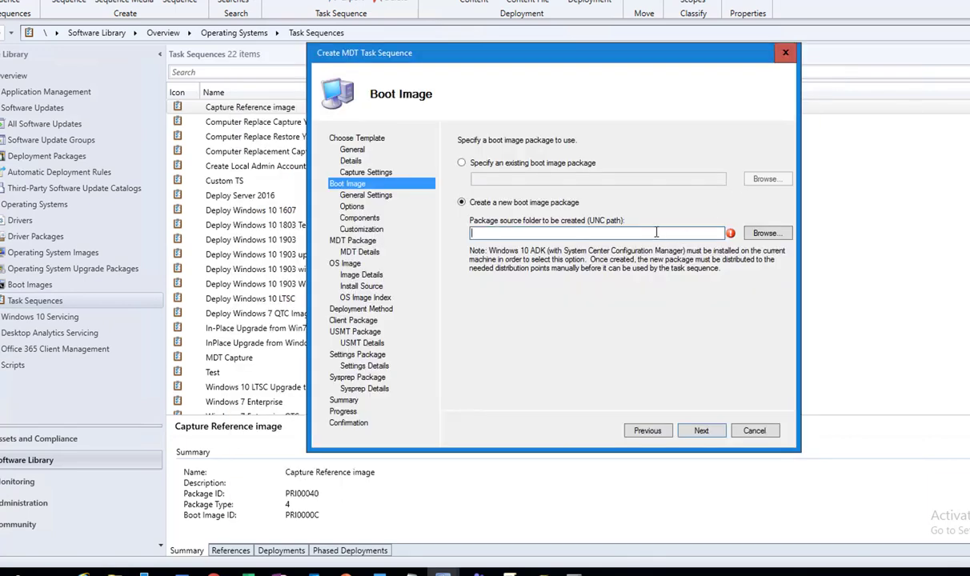
Paste the BootImageYoutubeDemo path as the boot image source and name it 'x64 Boot for Youtube Demo'
key(ctrl+v)
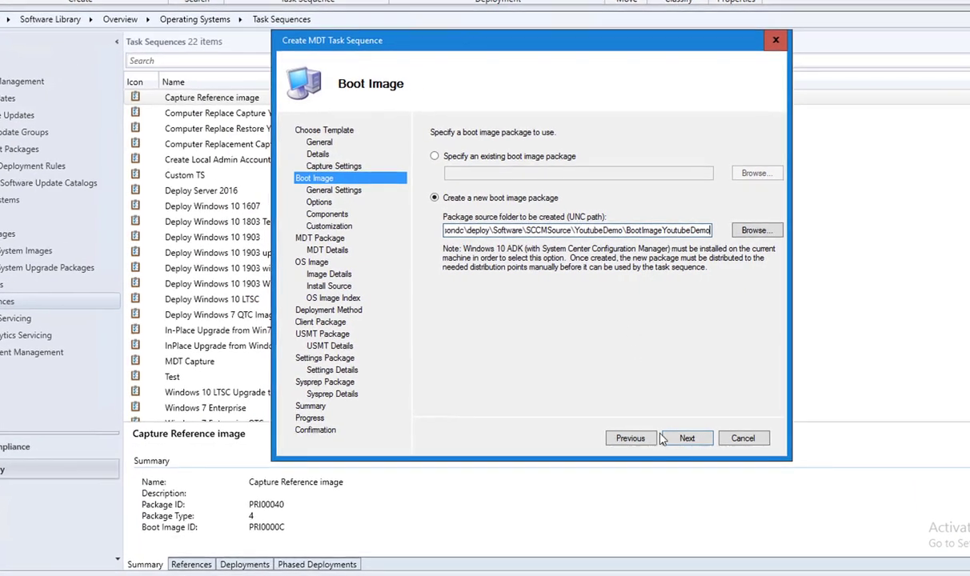
click(685, 441)
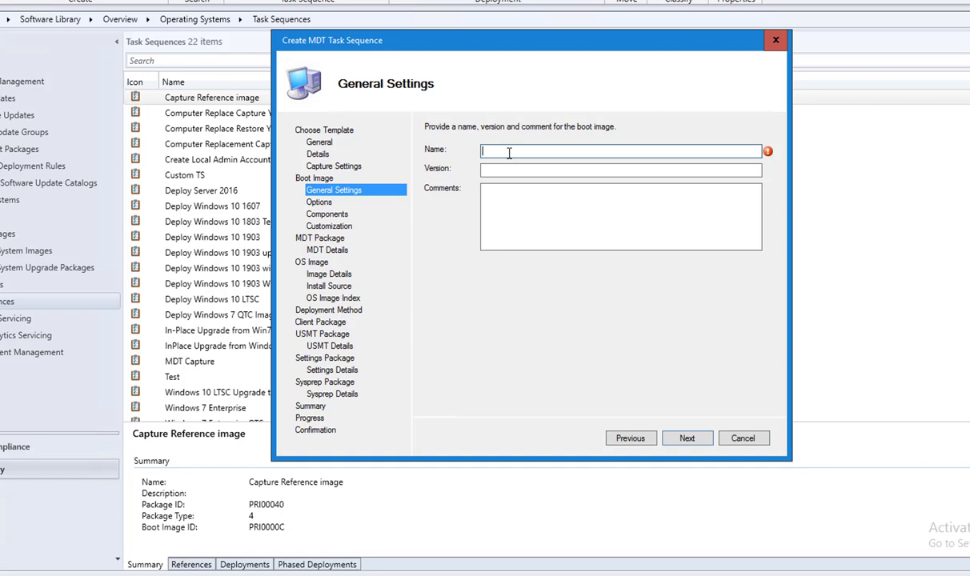
text(W)
key(BackSpace)
key(BackSpace)
key(BackSpace)
text(B)
key(BackSpace)
key(BackSpace)
text(x64 Boot for Youtube Demo)
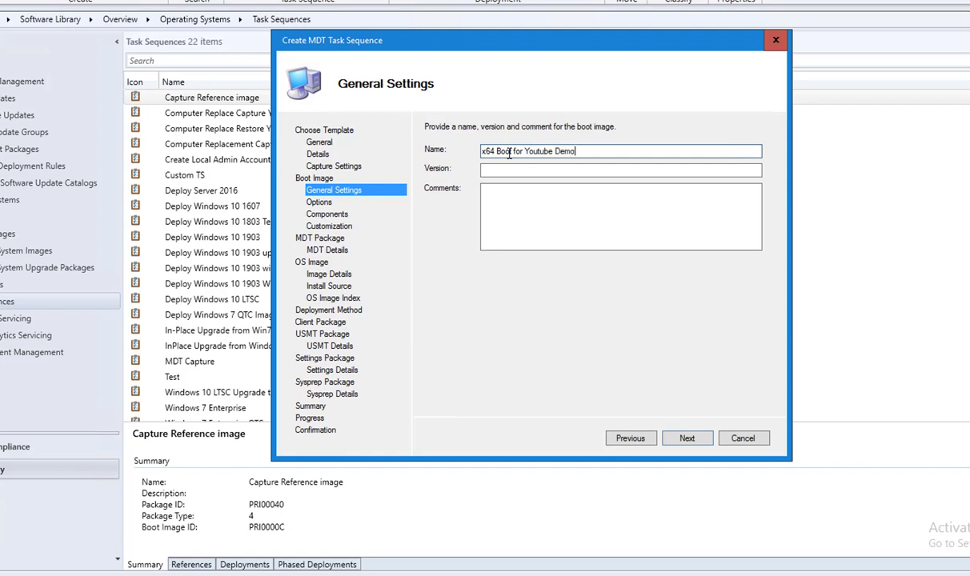
drag(588, 153, 517, 153)
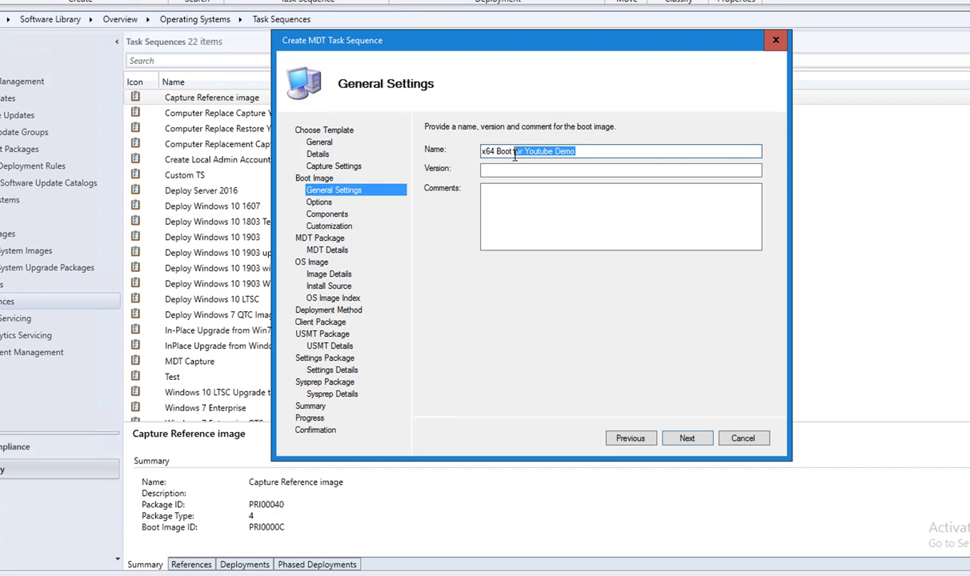
click(516, 152)
drag(512, 154, 588, 160)
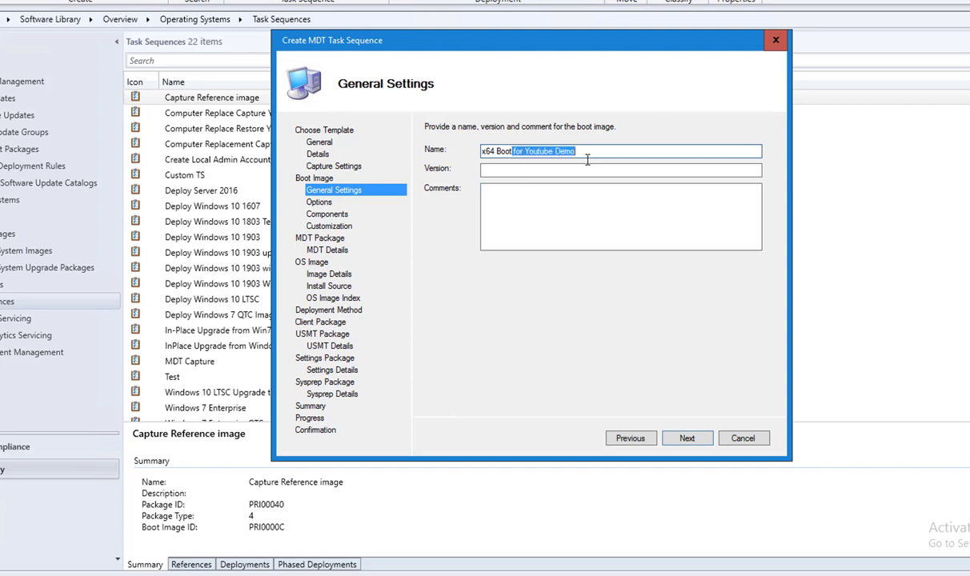
click(556, 244)
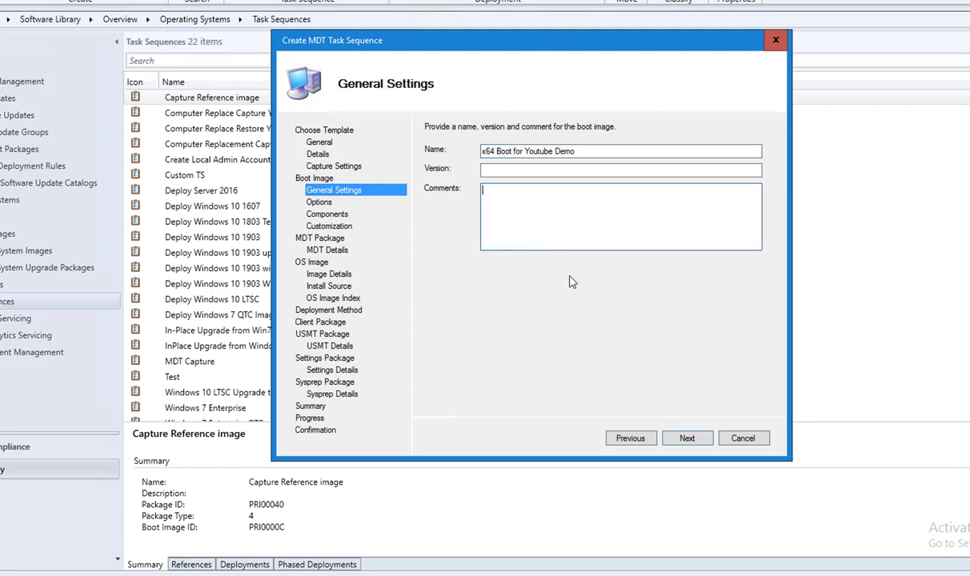
click(684, 447)
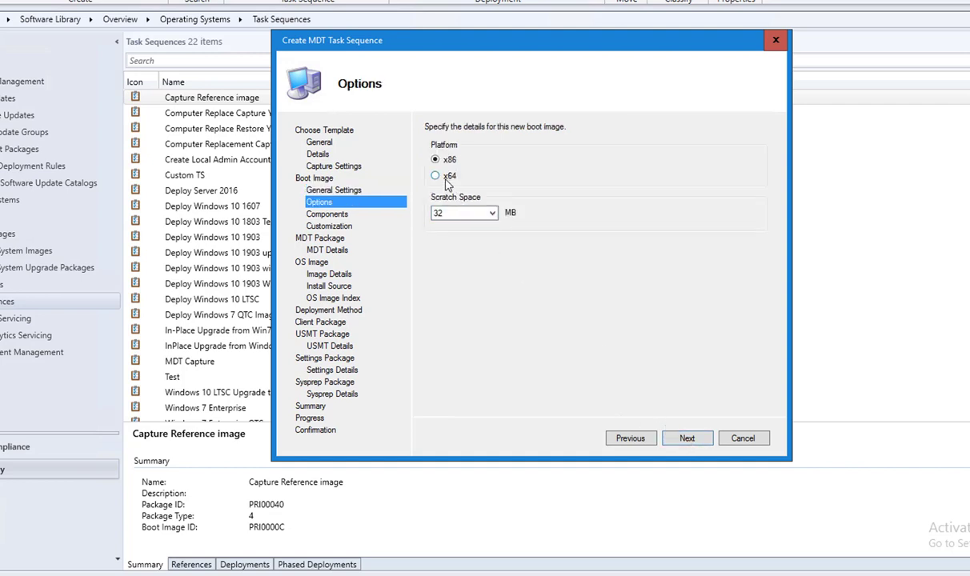
Choose the x64 platform and accept the default Windows PE components and customization
click(464, 214)
click(687, 439)
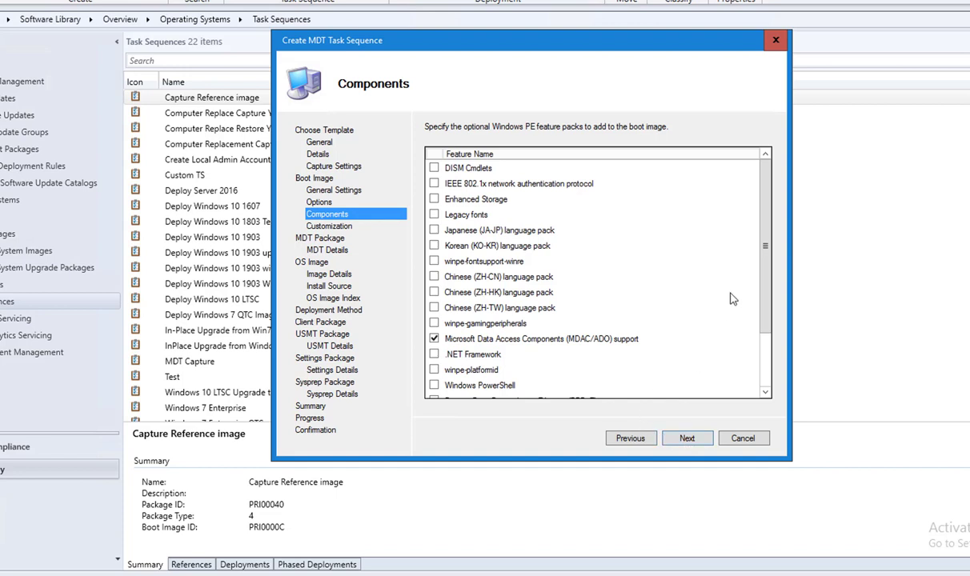
drag(764, 240, 787, 319)
scroll(723, 240, up, 2)
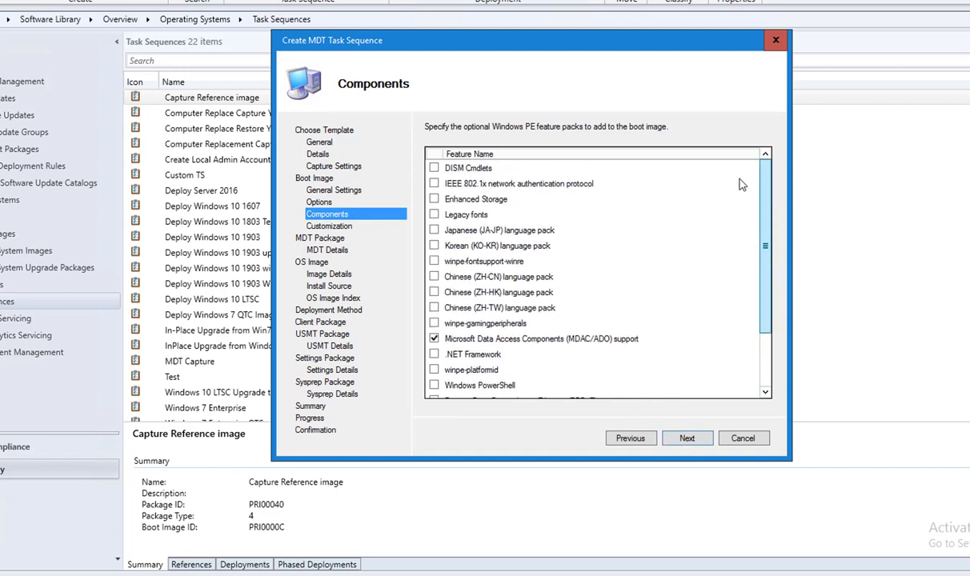
scroll(724, 288, down, 2)
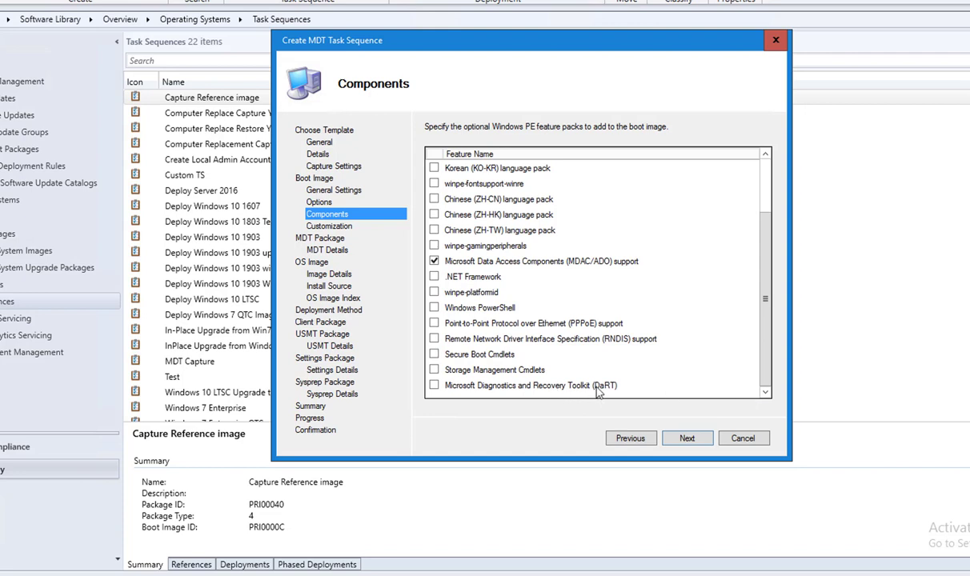
click(685, 440)
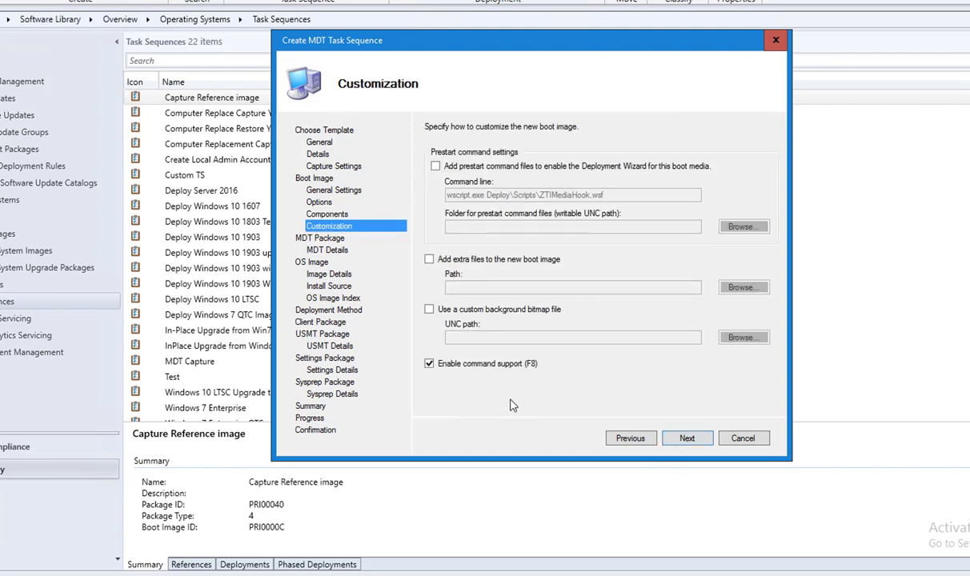
click(685, 440)
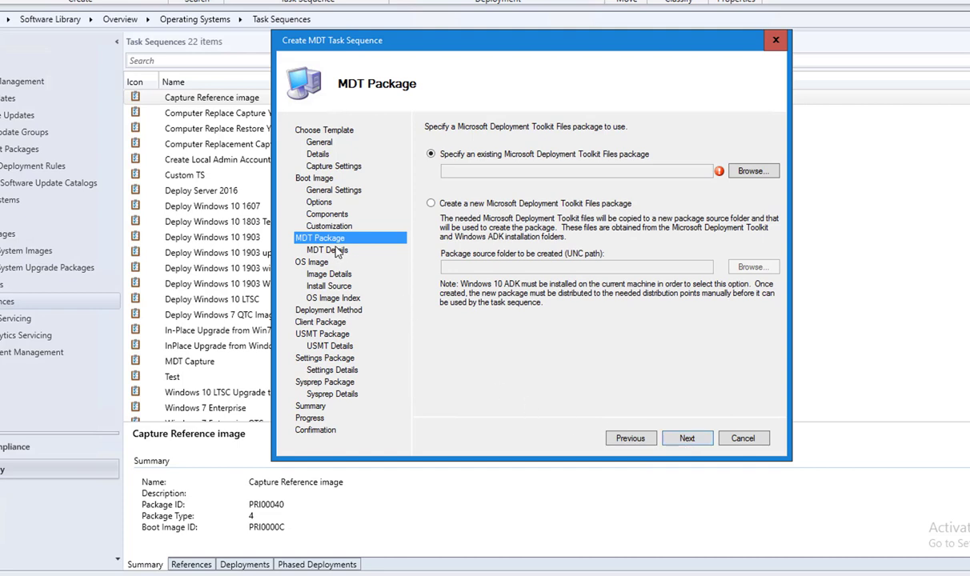
Choose to create a new Microsoft Deployment Toolkit Files package instead of an existing one
click(732, 168)
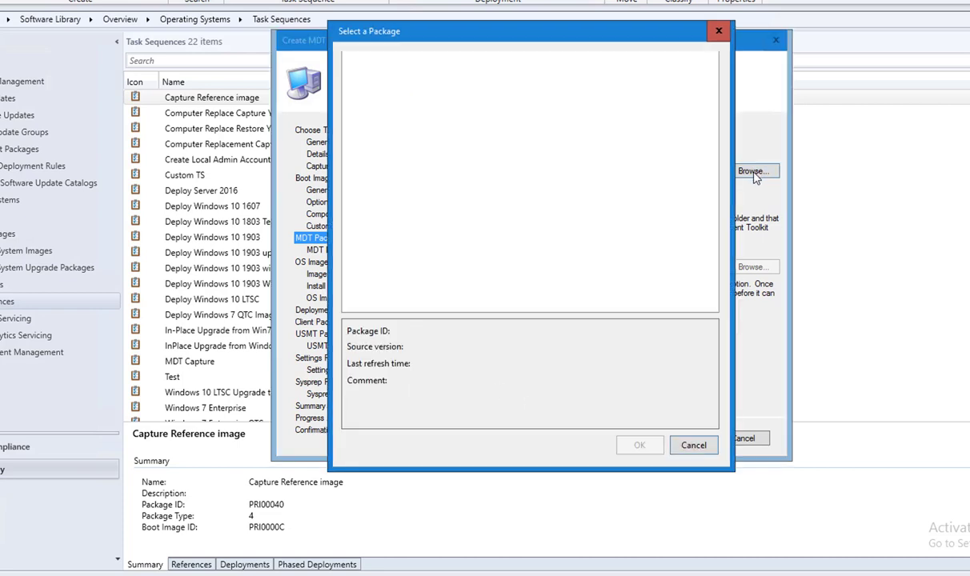
click(693, 445)
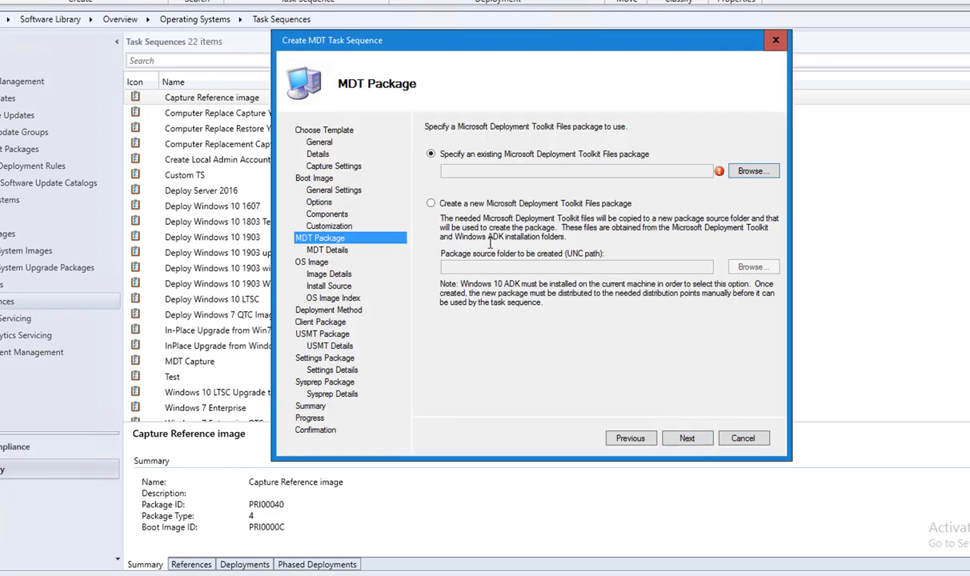
click(430, 204)
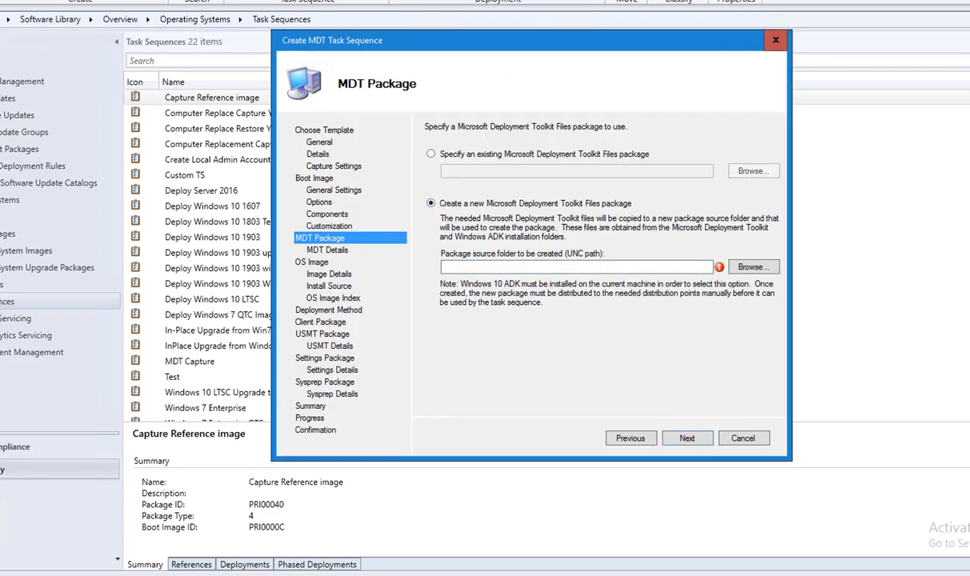
key(alt+Tab)
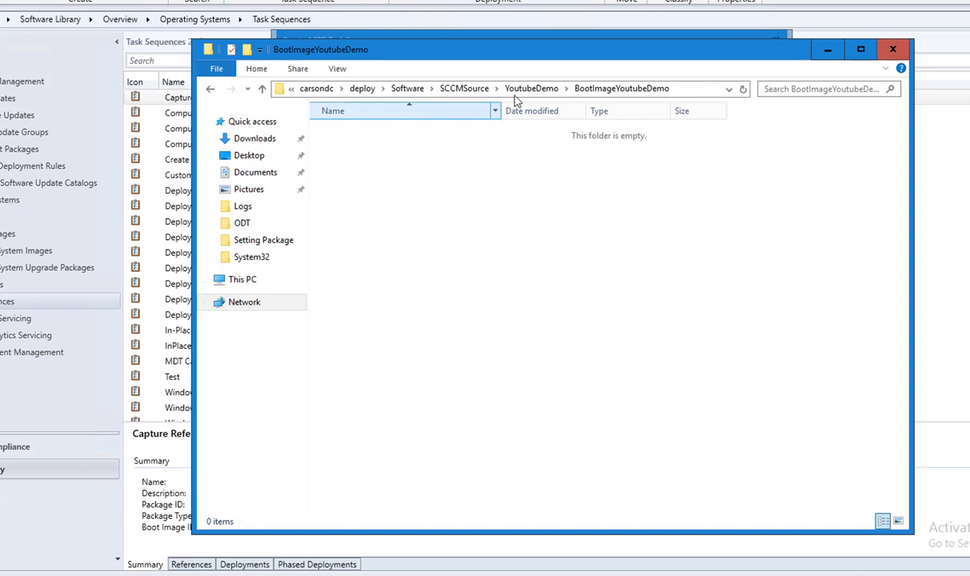
Create an MDTPackageYoutube folder inside YoutubeDemo
click(521, 92)
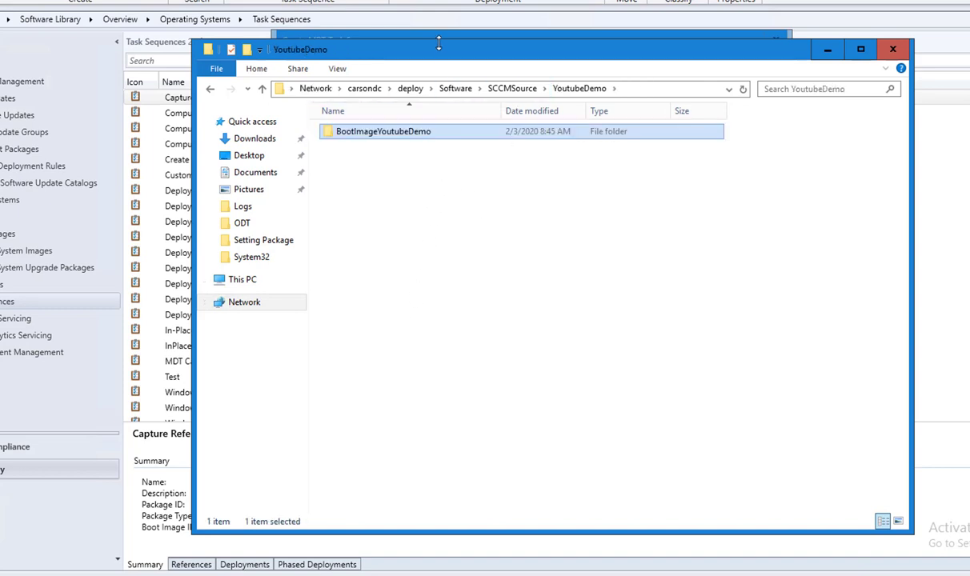
drag(439, 47, 727, 40)
right_click(676, 197)
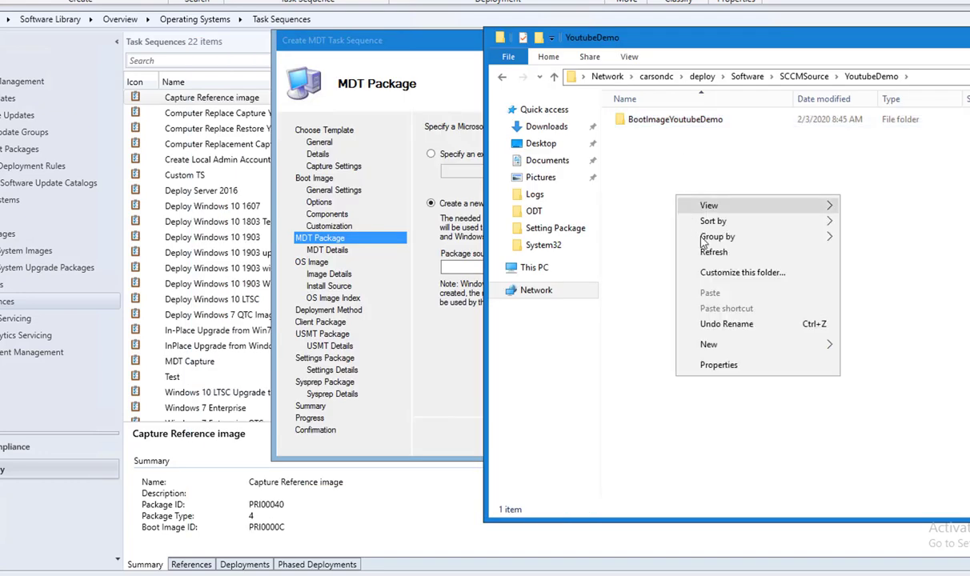
mouse_move(749, 344)
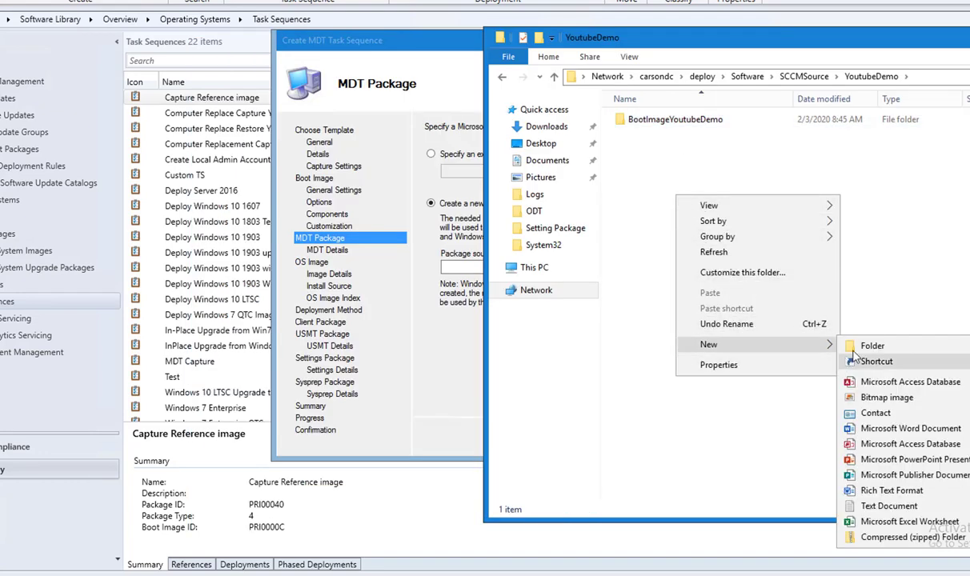
click(851, 346)
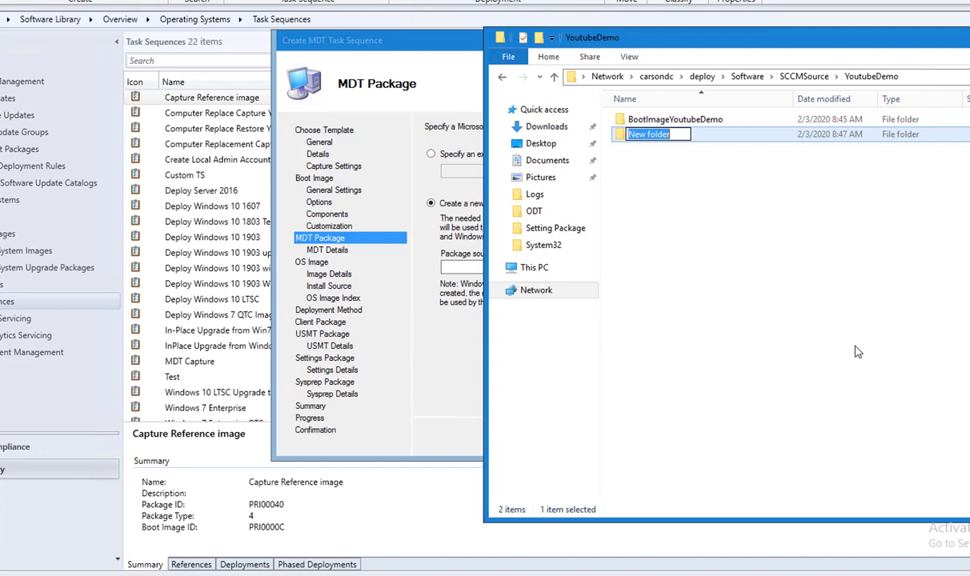
text(MDT)
text(Package)
text(Youtube)
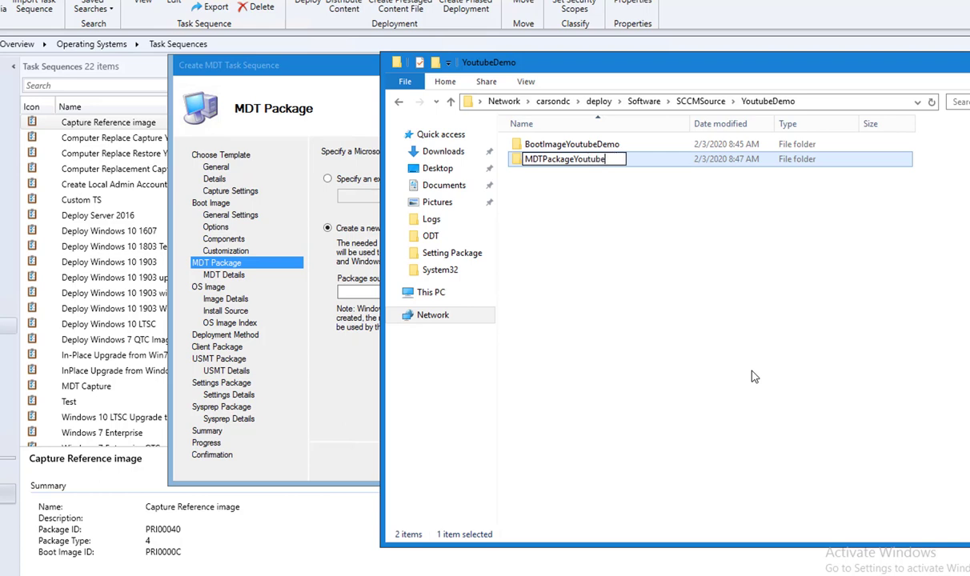
click(590, 216)
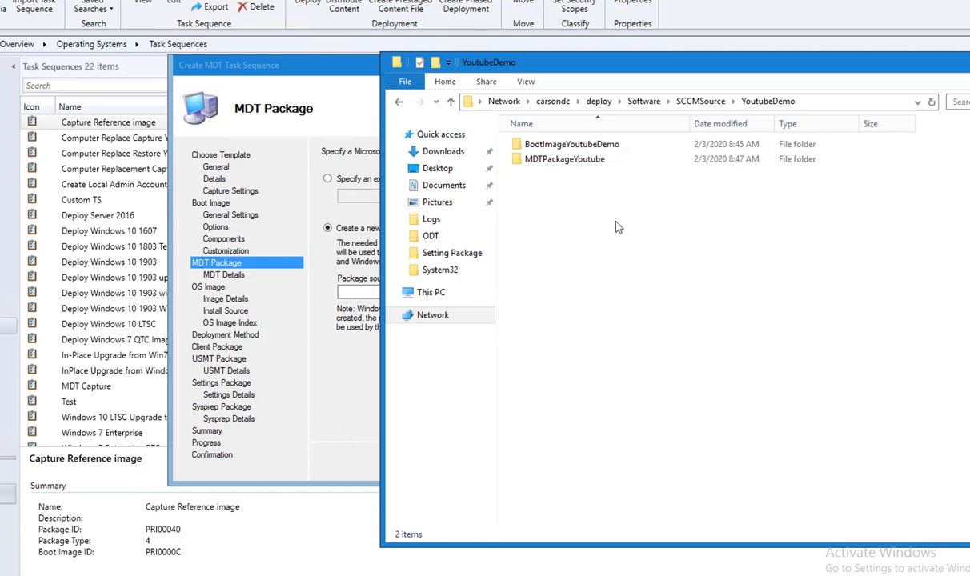
Copy the MDTPackageYoutube network path into the wizard's package source folder field
double_click(596, 163)
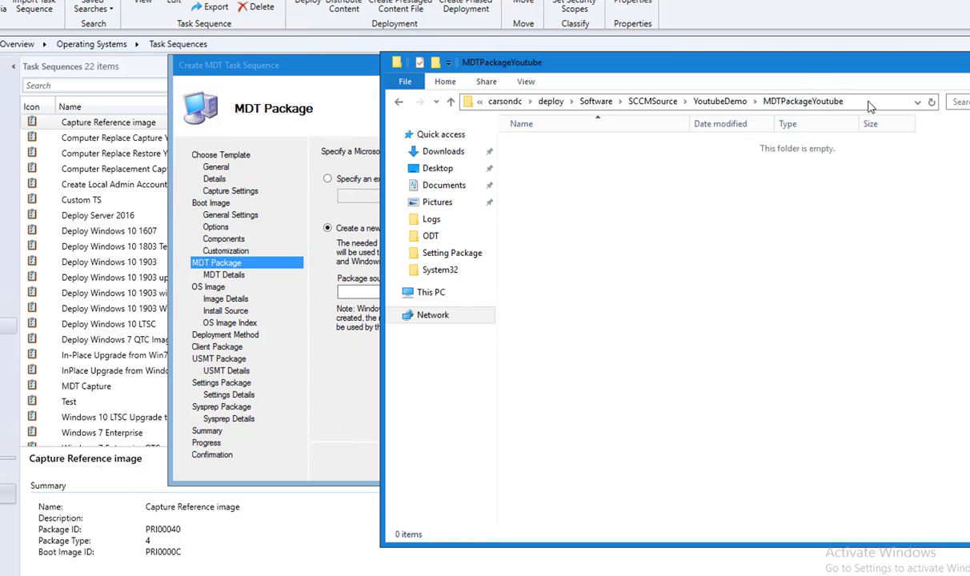
click(815, 97)
key(ctrl+c)
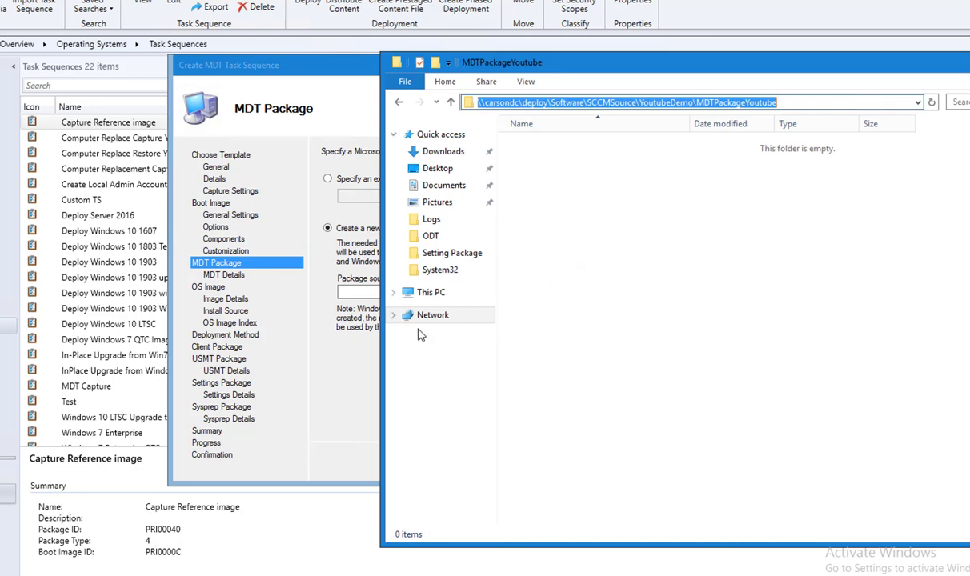
click(298, 375)
key(ctrl+v)
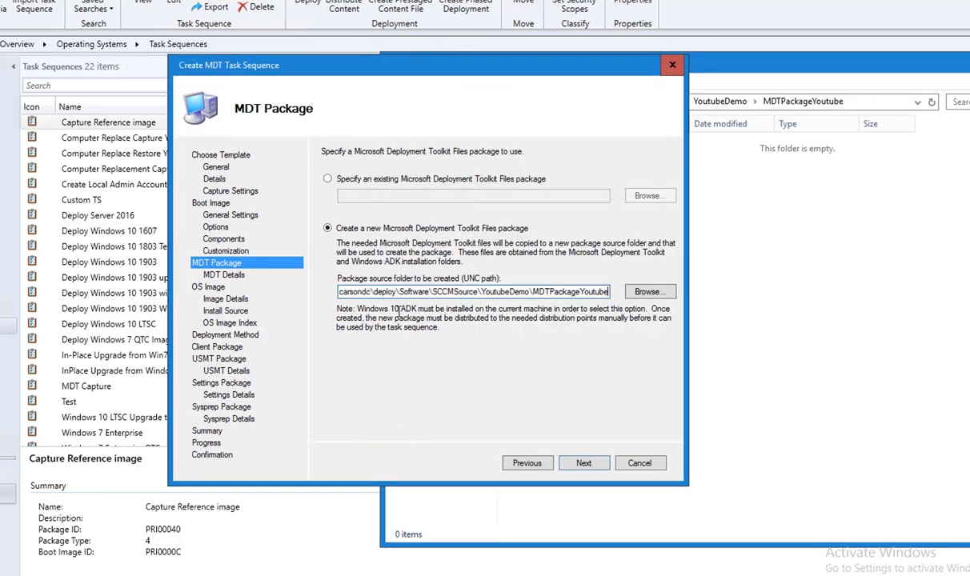
Enter 'MDT Package Youtube' as the MDT package name on the MDT Details page
click(582, 465)
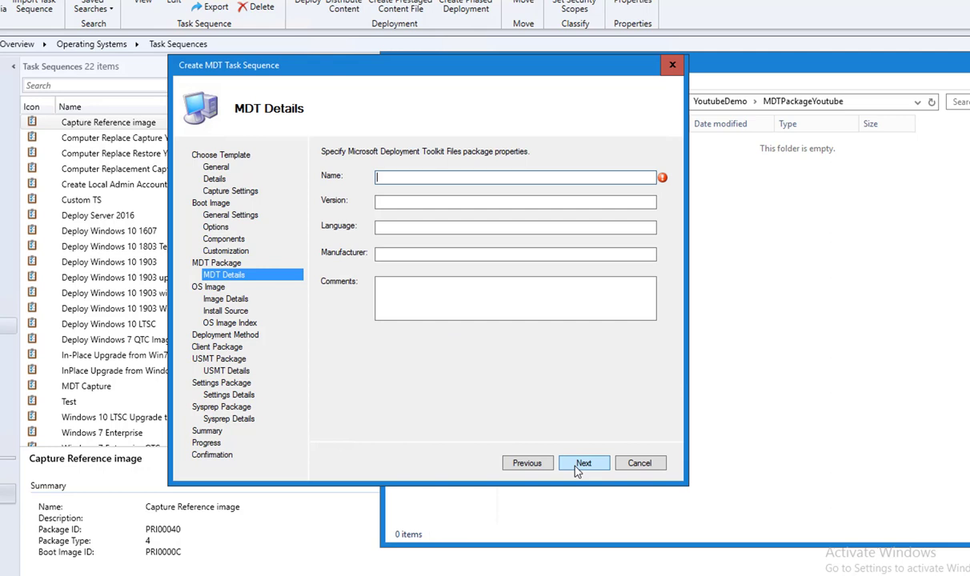
text(MDT Package Youtube)
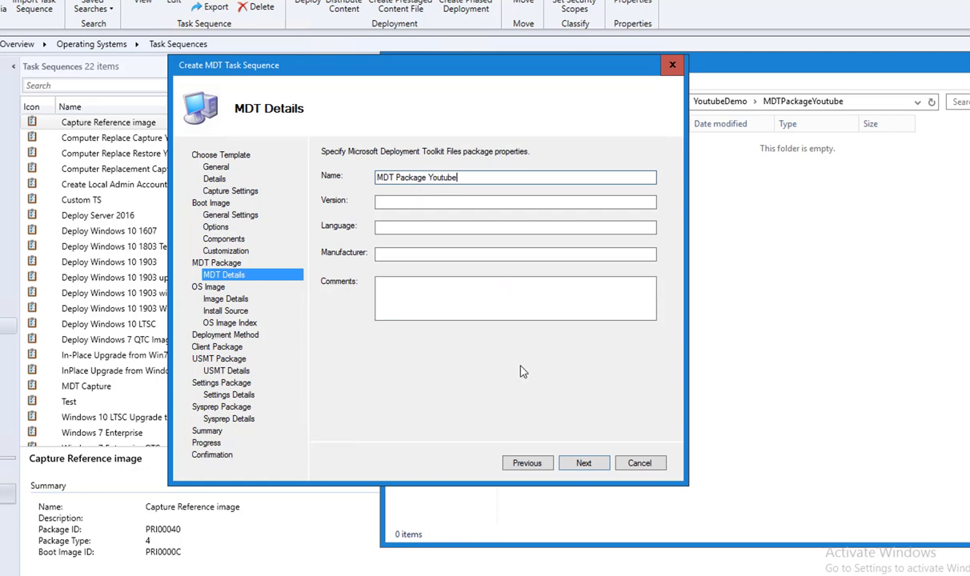
click(581, 464)
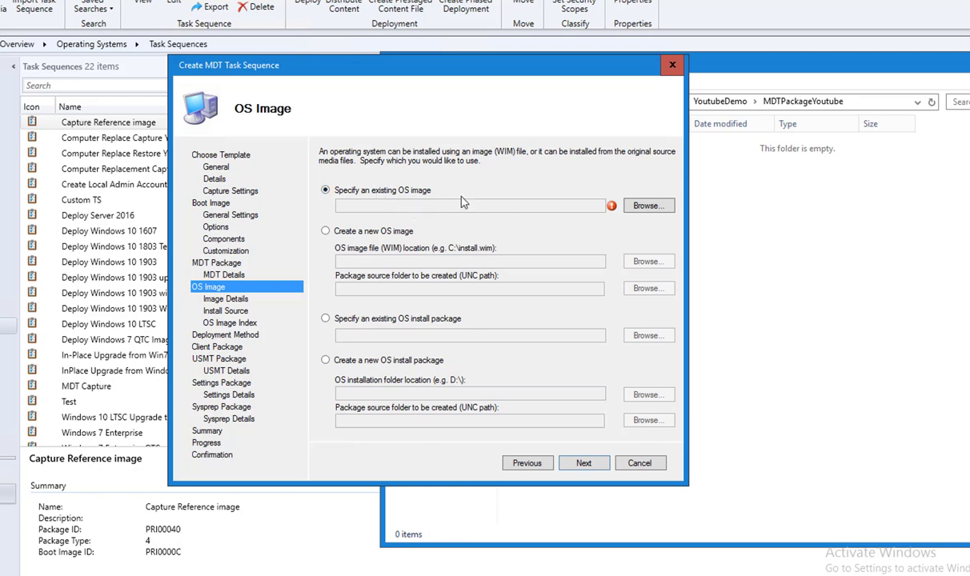
Select the existing 'Windows 10 - 1909 Youtube' image and its Windows 10 Enterprise edition
click(647, 206)
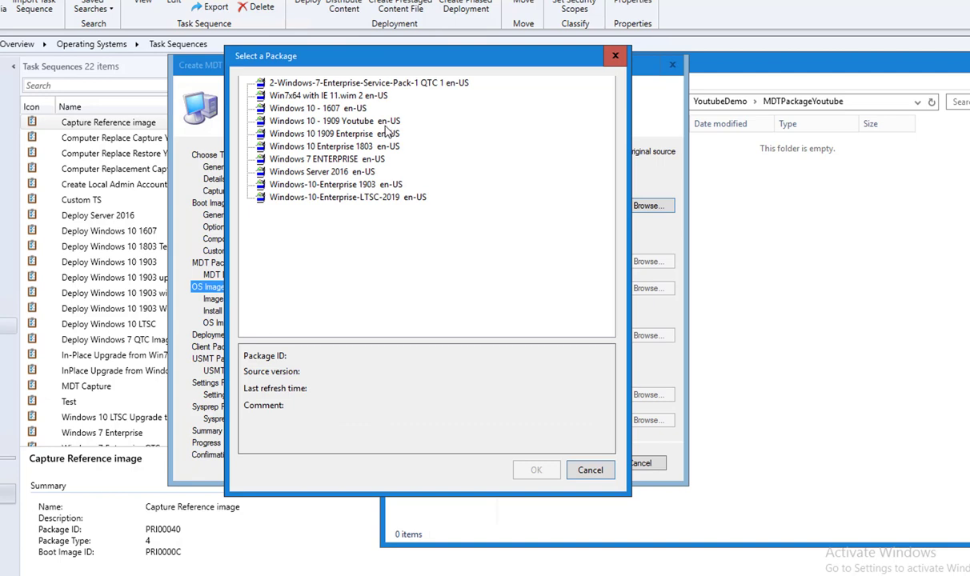
click(334, 122)
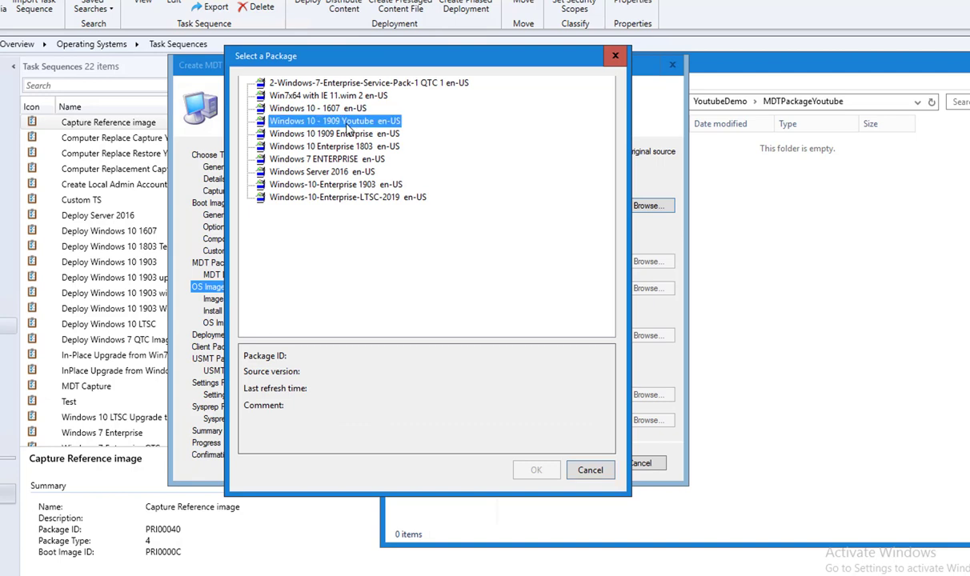
click(529, 470)
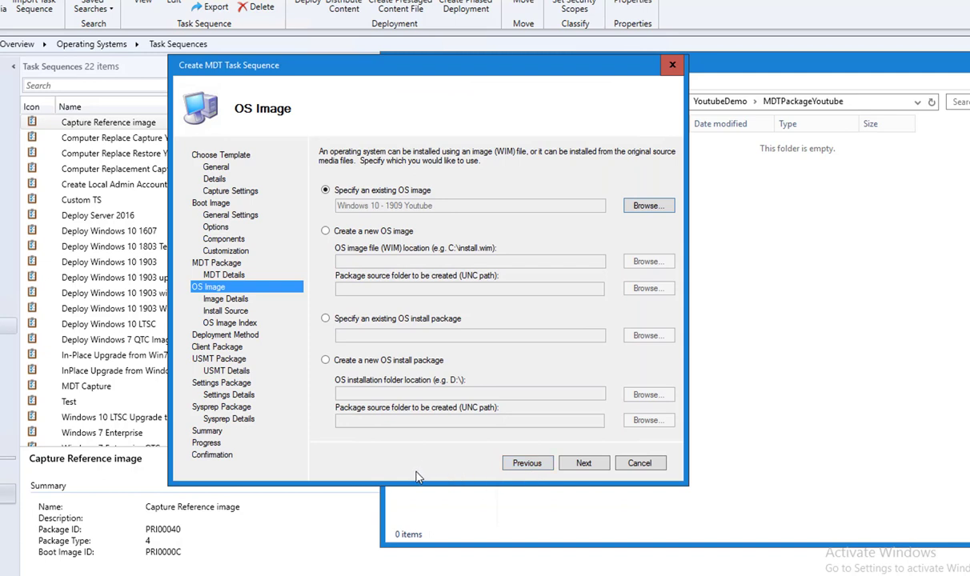
click(584, 465)
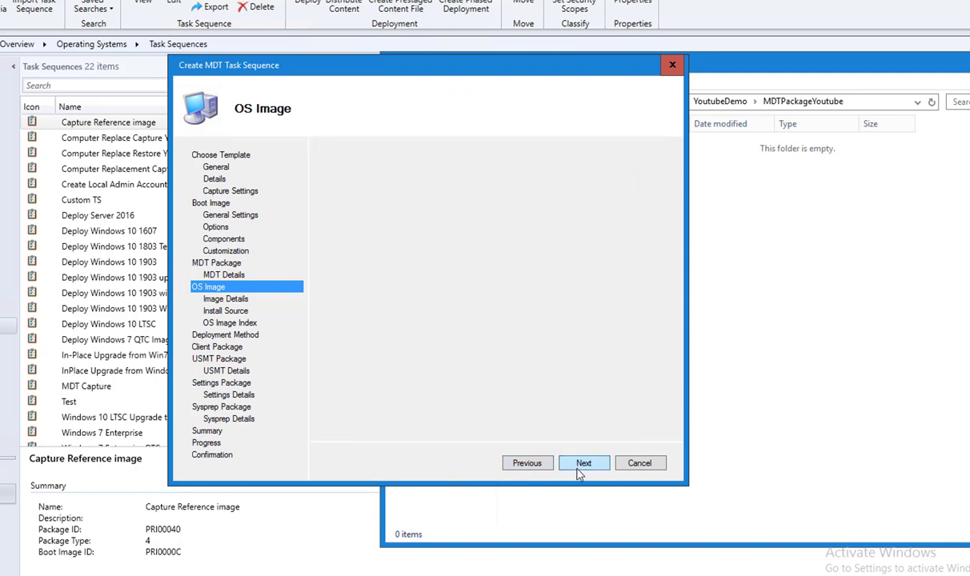
click(417, 203)
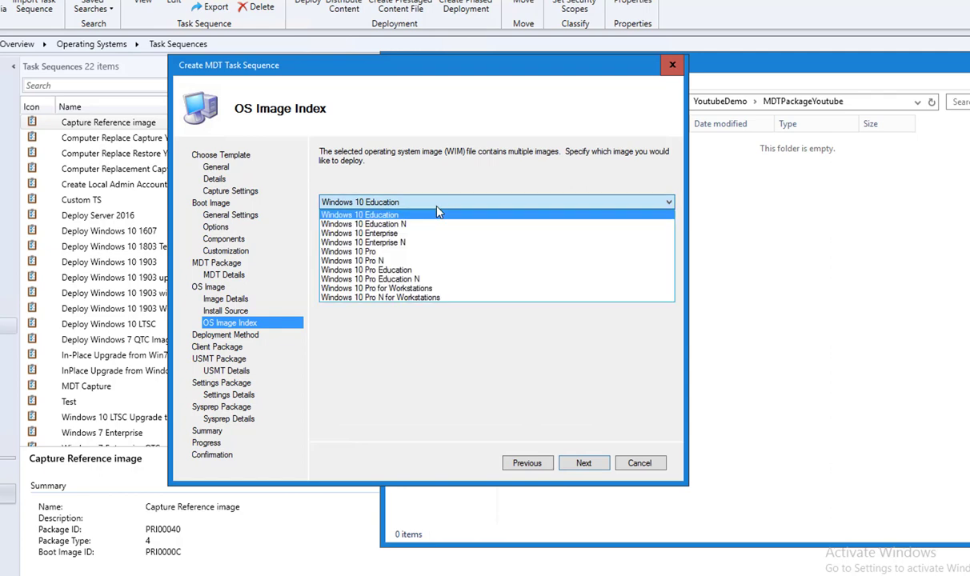
click(390, 234)
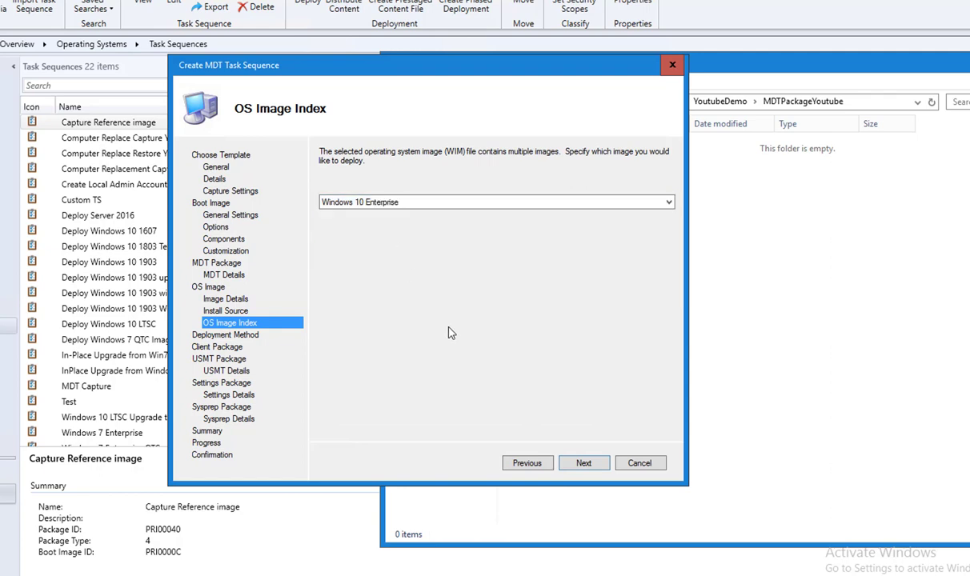
click(584, 468)
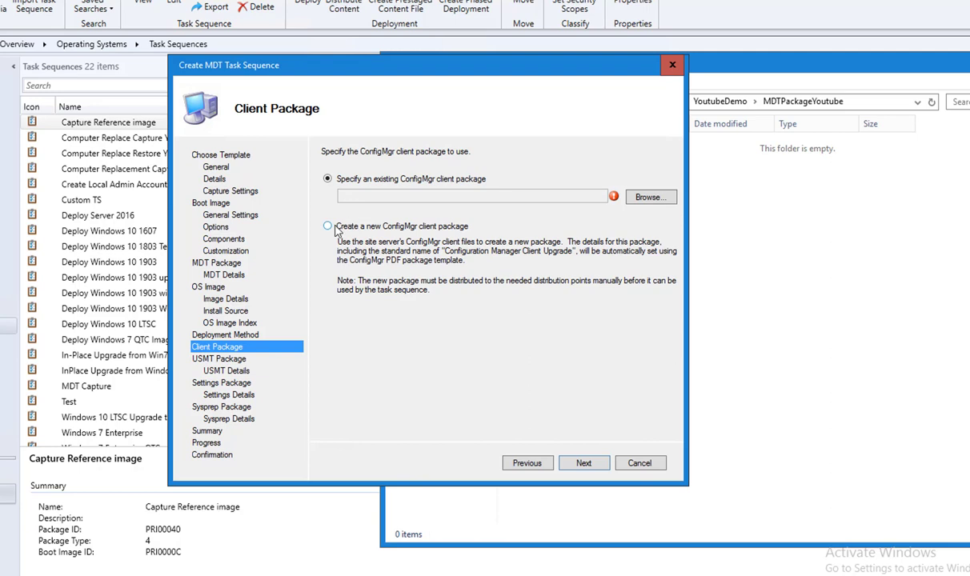
Choose to create new ConfigMgr client and USMT packages
click(327, 227)
click(584, 463)
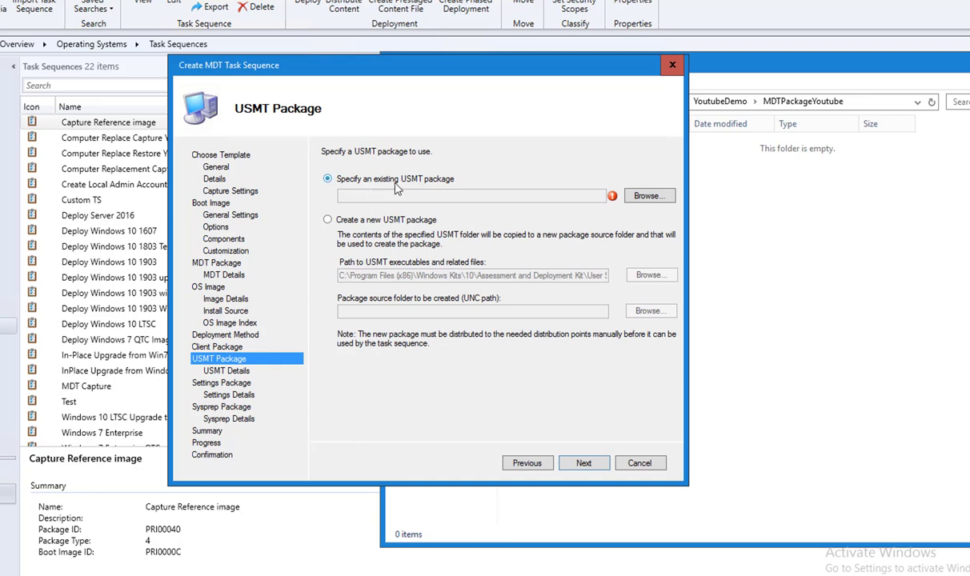
click(361, 218)
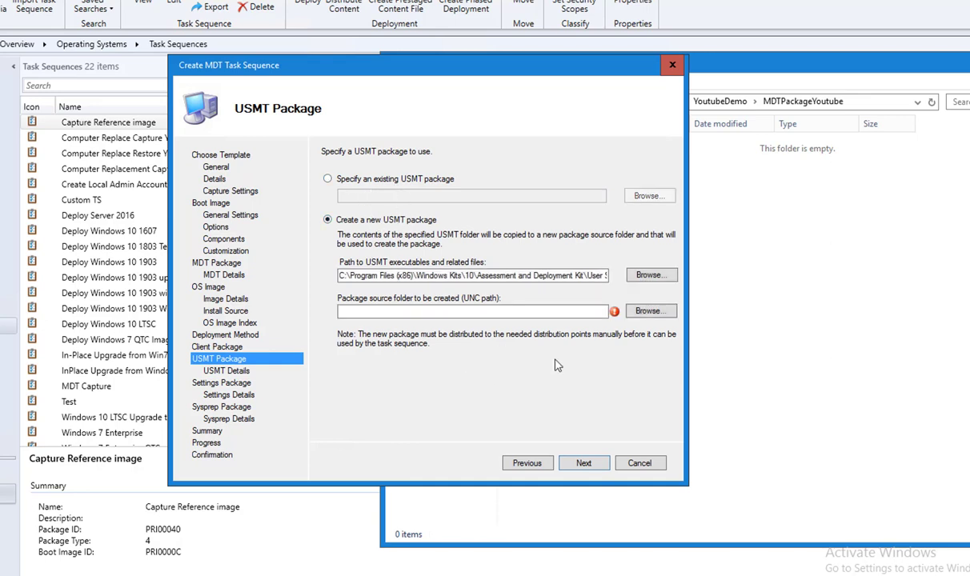
click(535, 311)
Create a USMTPacaheYoutube folder inside YoutubeDemo
click(697, 284)
click(710, 105)
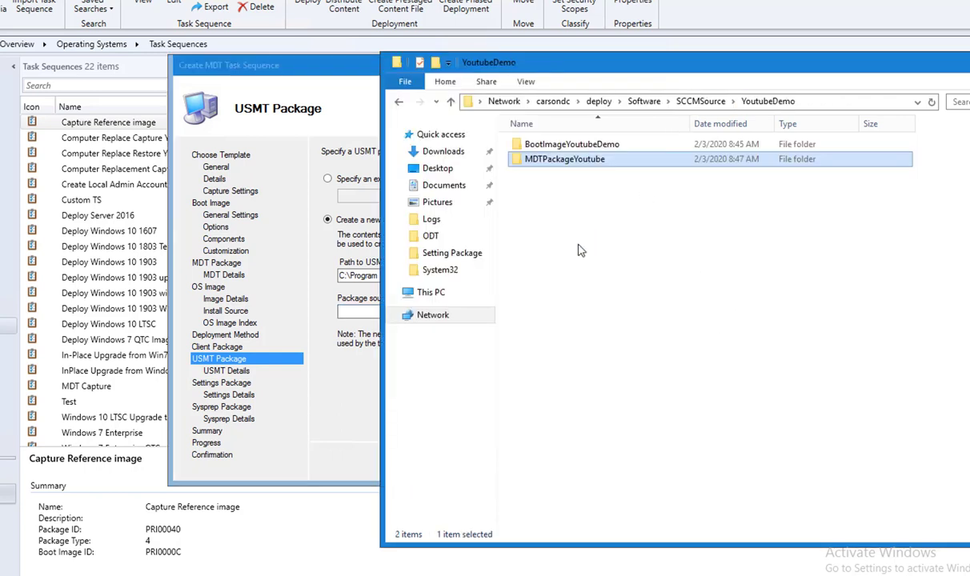
click(583, 329)
right_click(579, 312)
mouse_move(616, 460)
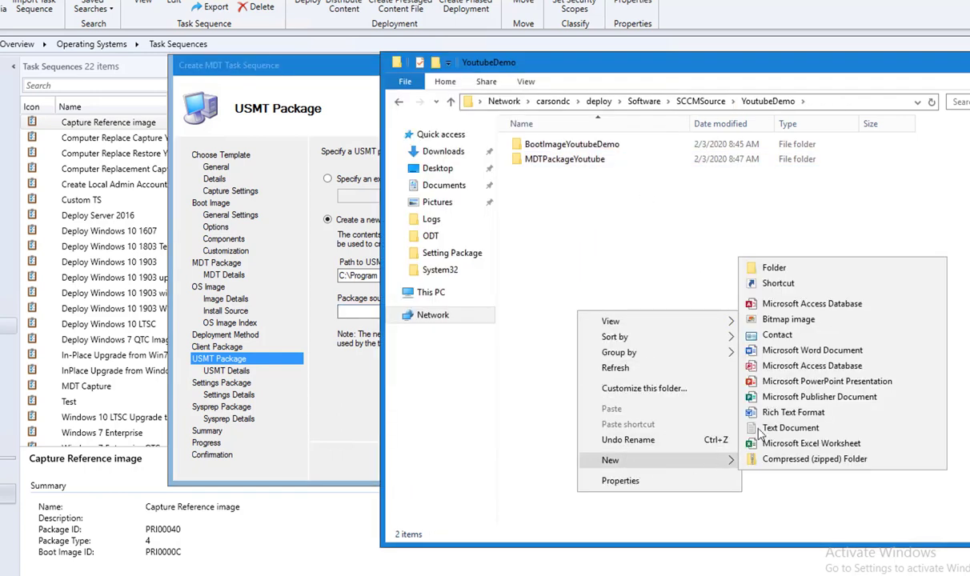
click(773, 269)
text(USMT)
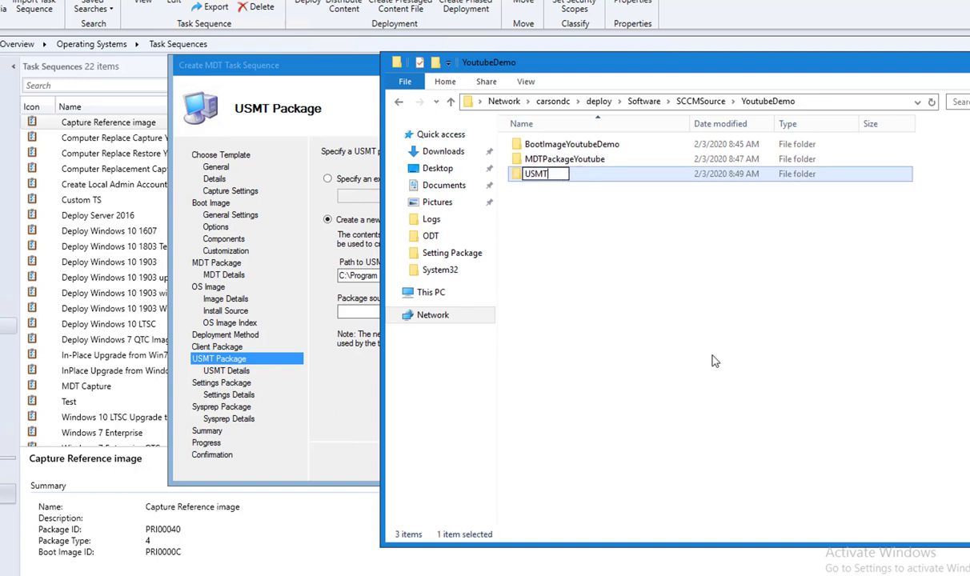
text(Pacahe)
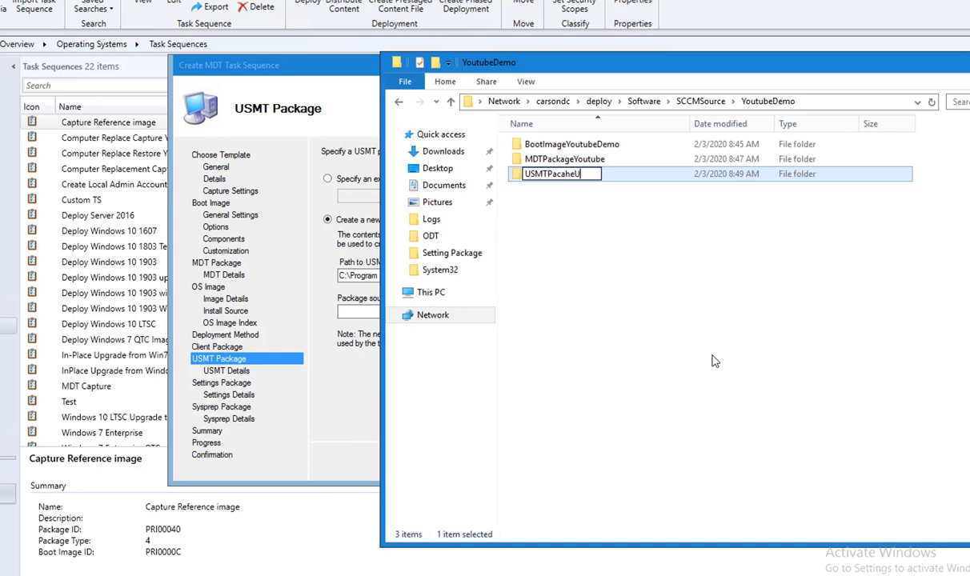
text(Youtube)
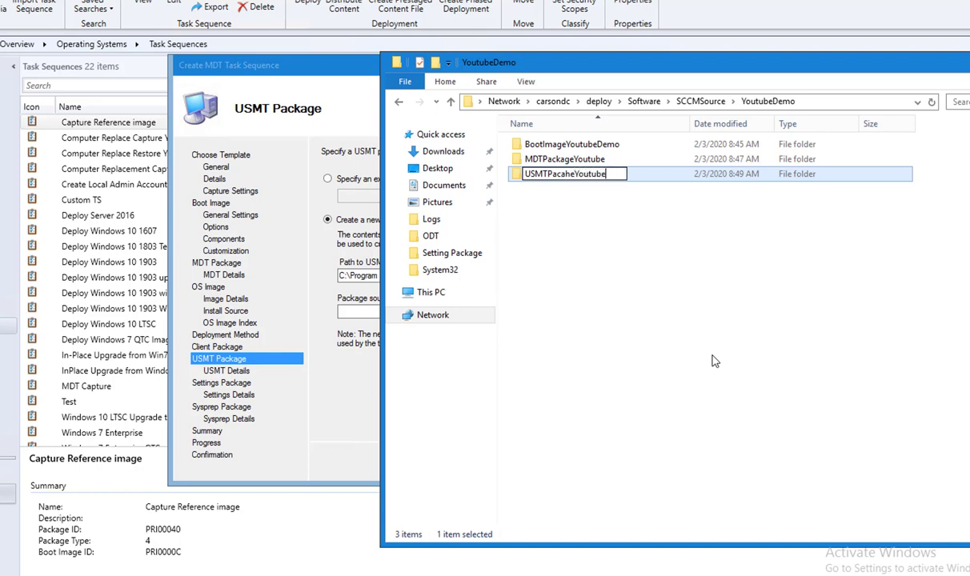
click(669, 339)
Paste the USMTPacaheYoutube network path as the USMT package source folder
double_click(595, 176)
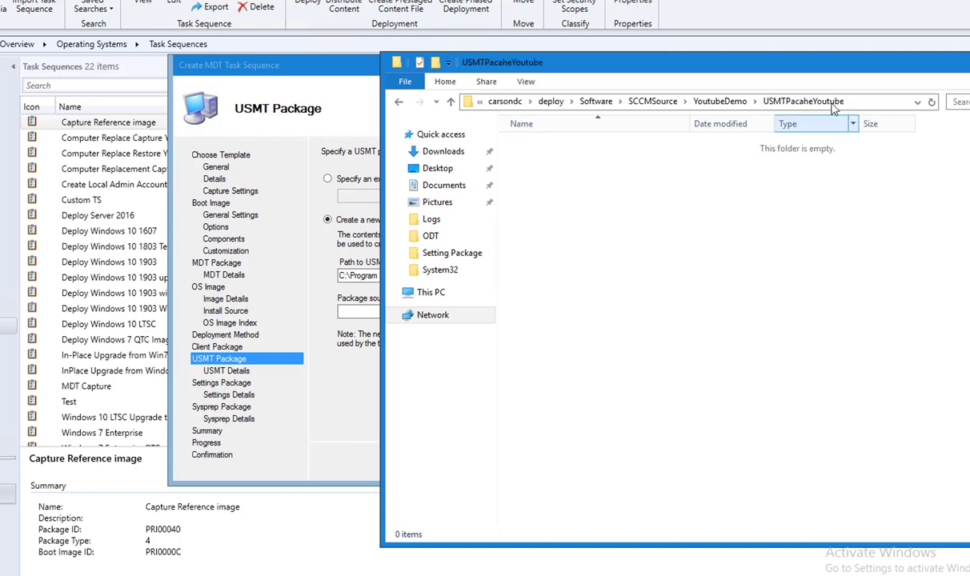
click(813, 102)
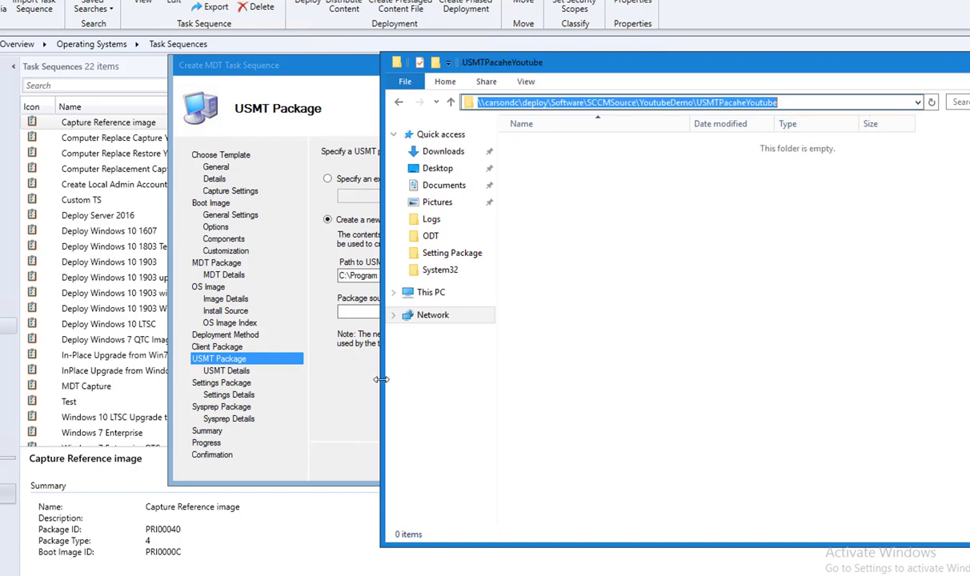
click(344, 346)
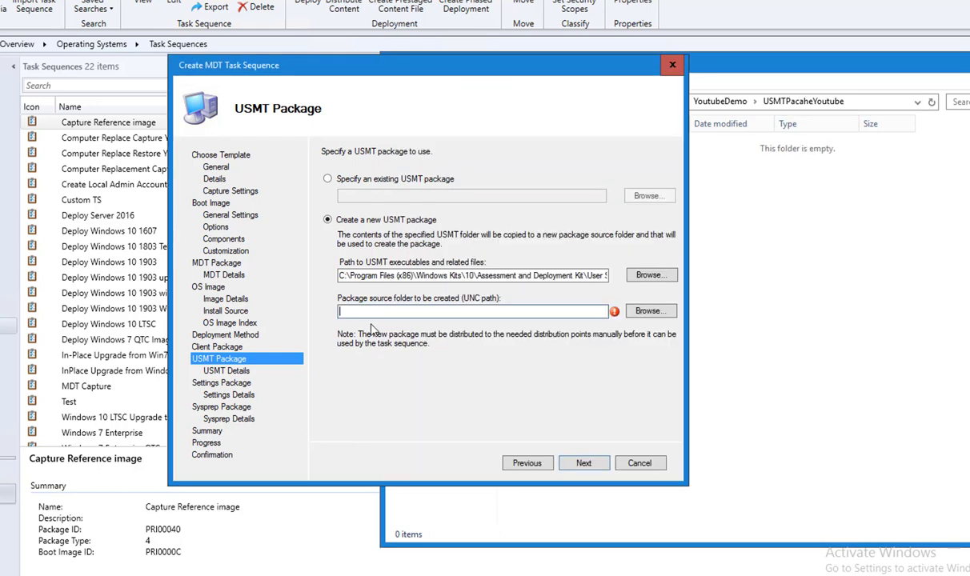
text(\\pearsondc\deploy\Software\SCCMSource\YoutubeDemo\USMTPacaheYoutube)
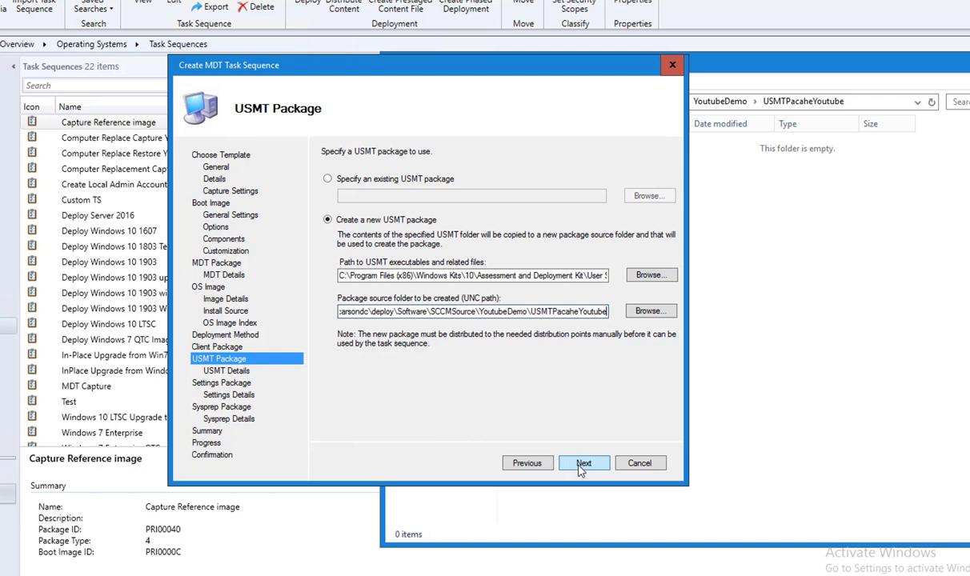
click(578, 463)
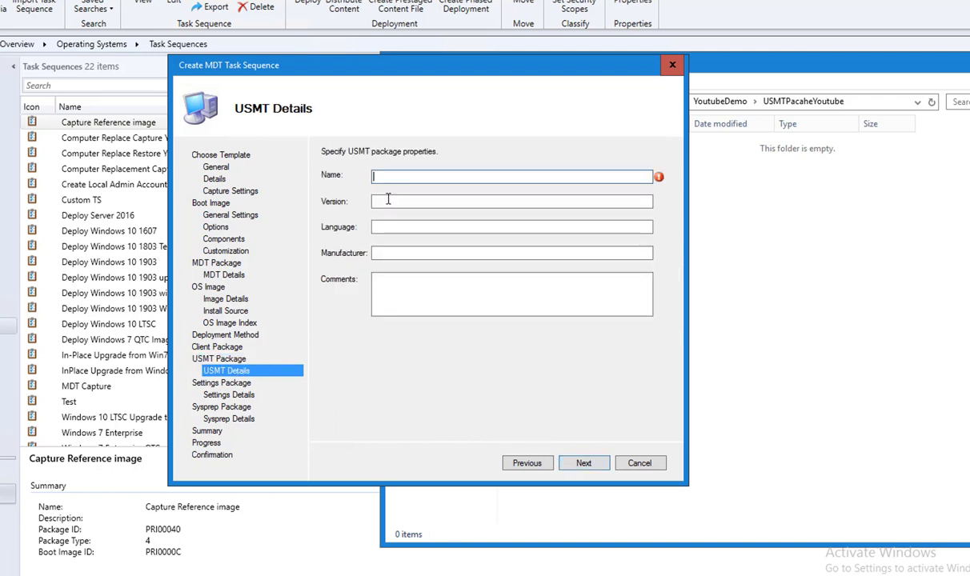
Enter 'USMT Package Youtube' as the USMT package name, leaving other fields blank
text(USMT Package Youtube)
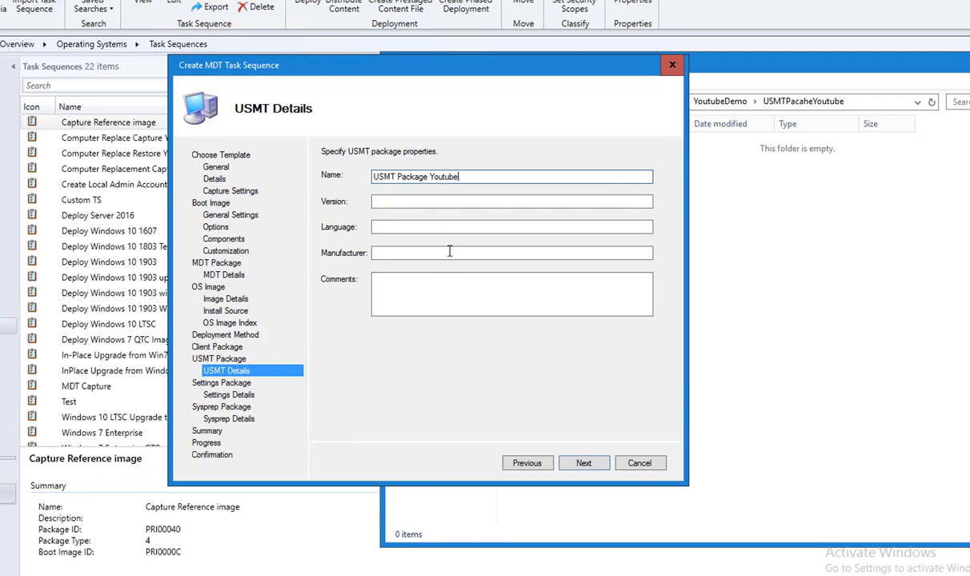
click(443, 298)
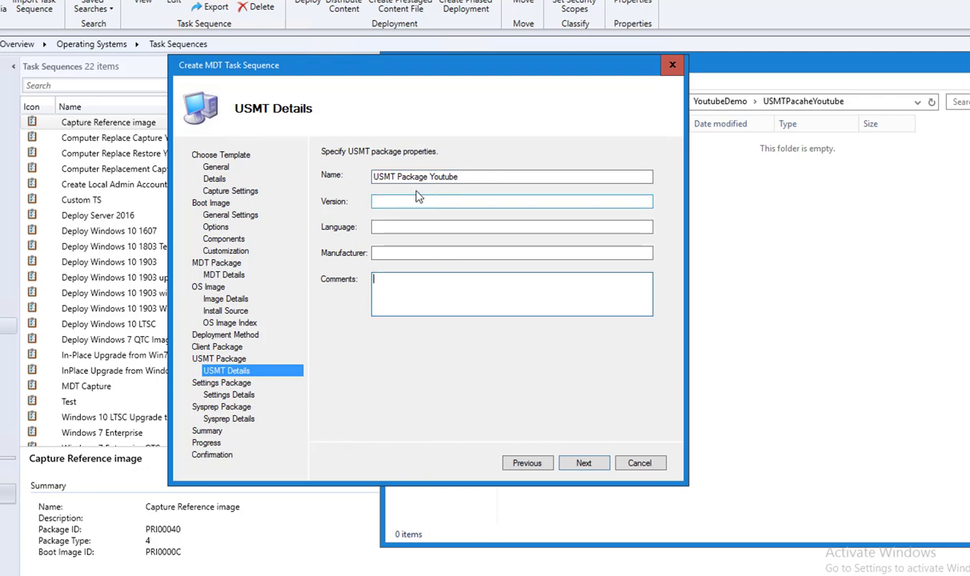
click(399, 205)
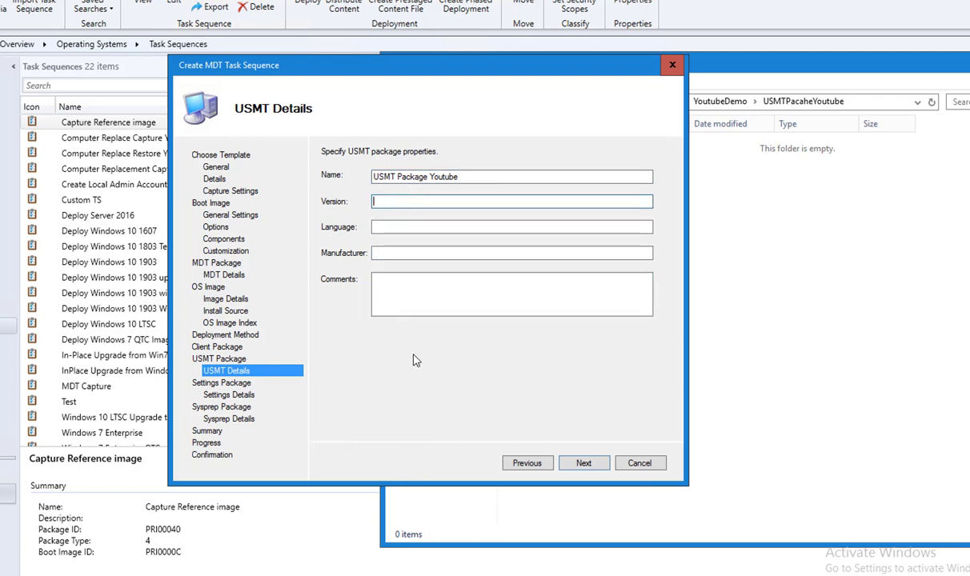
click(582, 465)
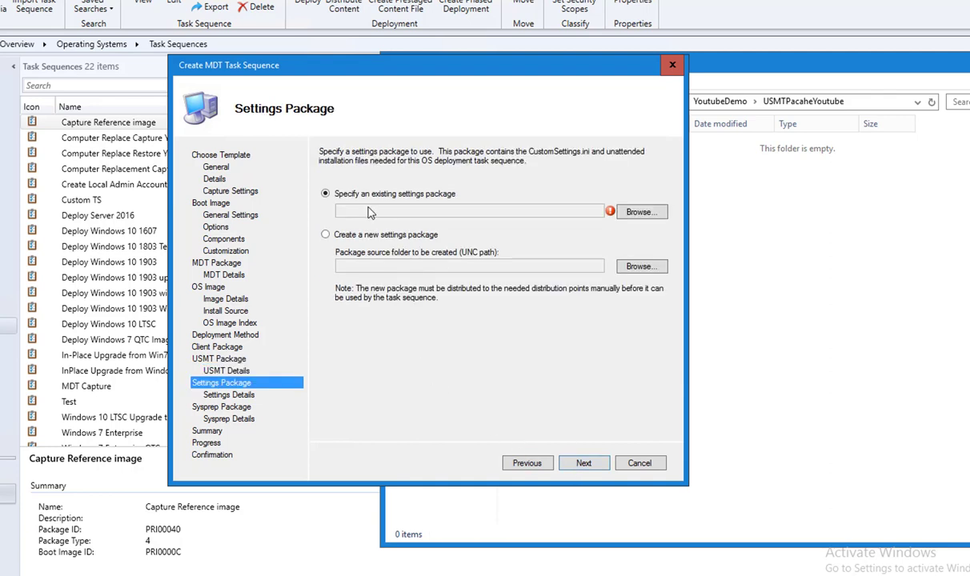
Choose a new settings package and create a SettingPackageYoutube folder inside YoutubeDemo
click(326, 236)
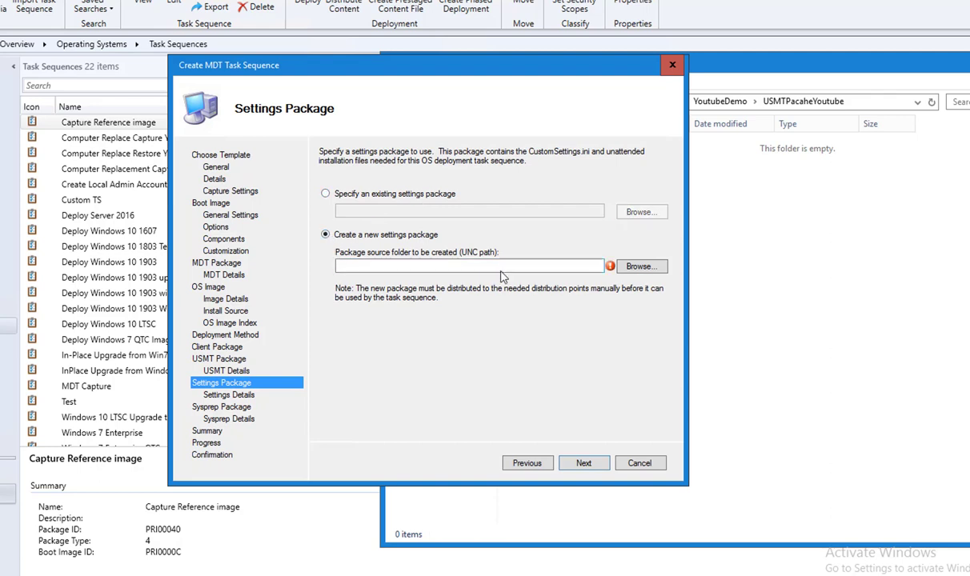
click(913, 316)
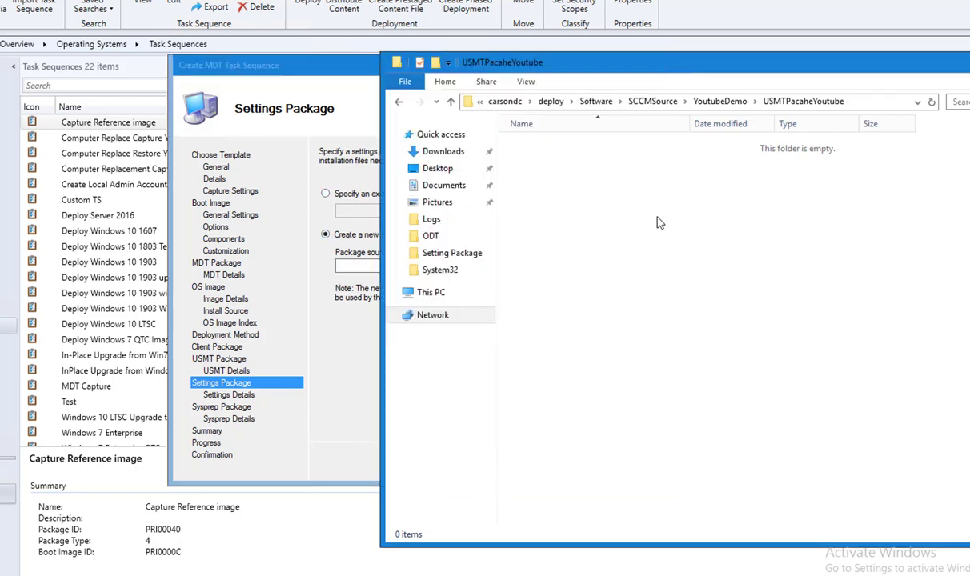
right_click(644, 245)
click(719, 101)
right_click(605, 252)
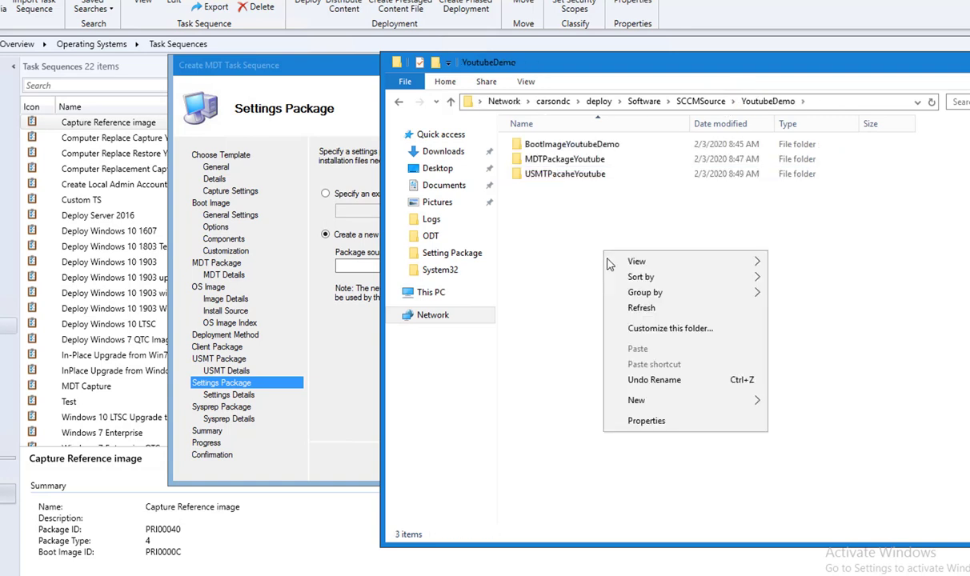
mouse_move(695, 401)
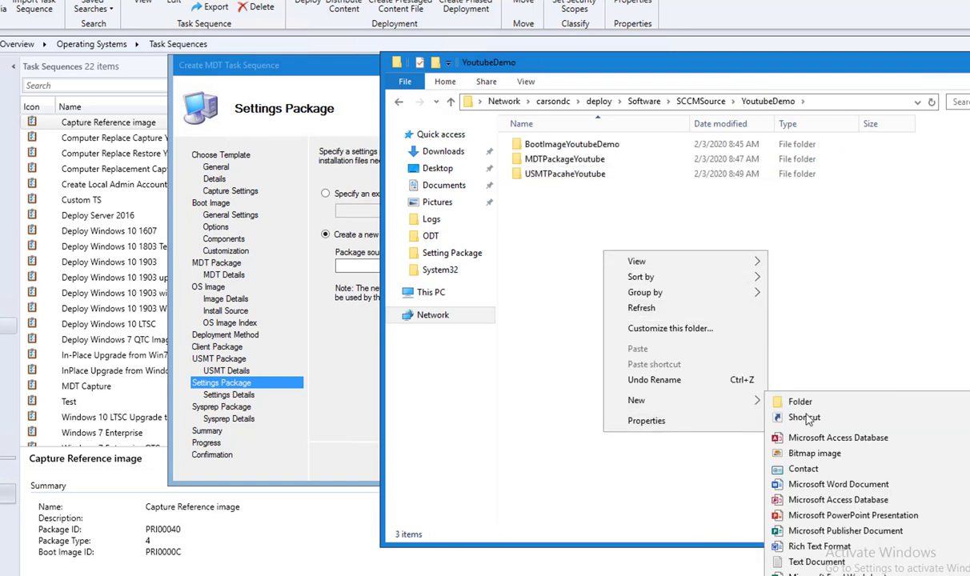
click(798, 402)
text(Setting)
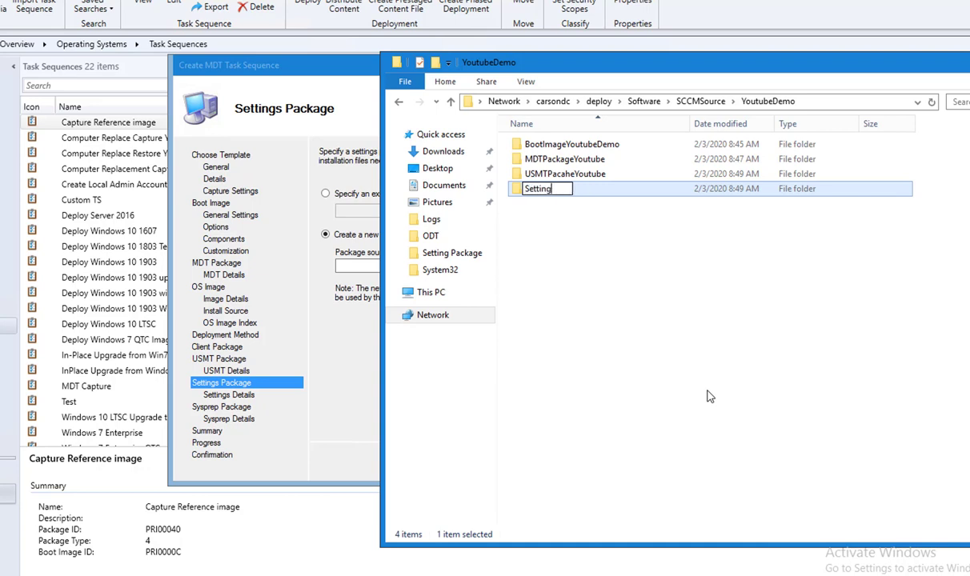
text(Package)
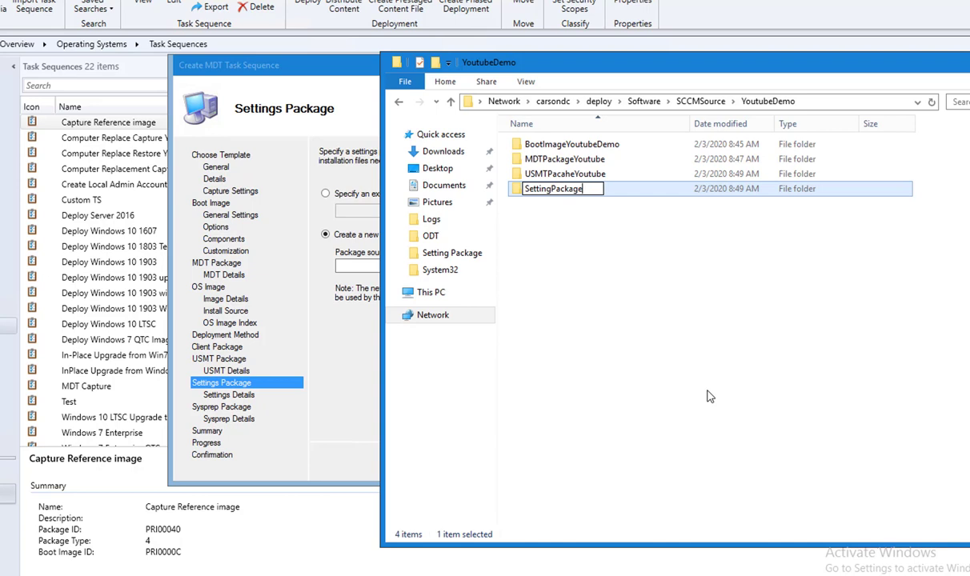
text(Youtbe)
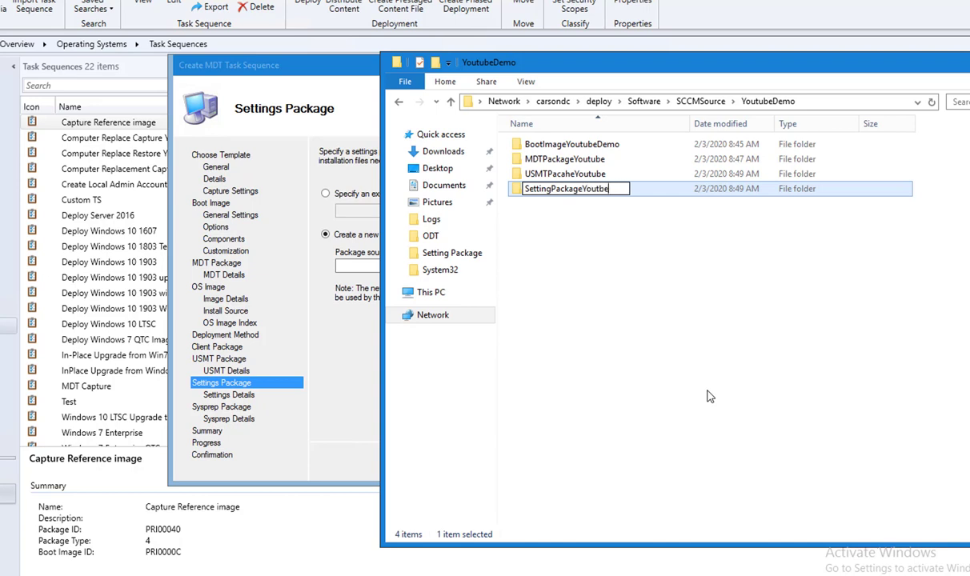
key(BackSpace)
key(BackSpace)
text(ube)
key(Return)
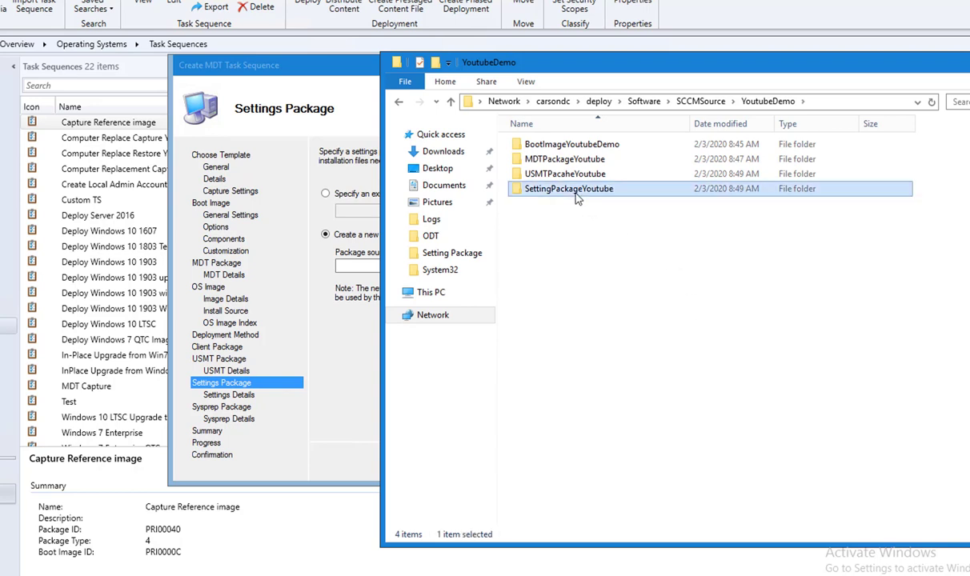
Paste the SettingPackageYoutube network path as the settings package source folder
double_click(552, 189)
click(863, 104)
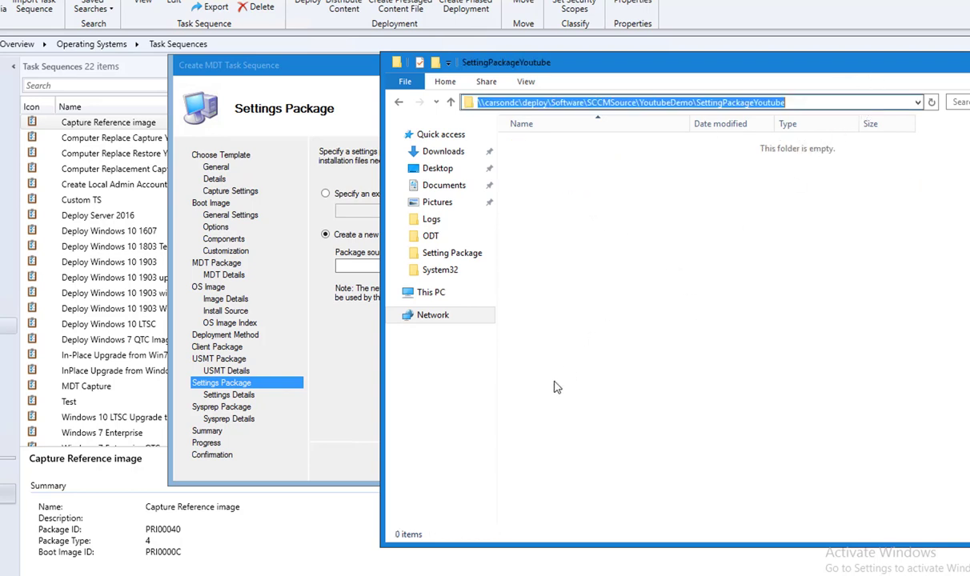
click(355, 328)
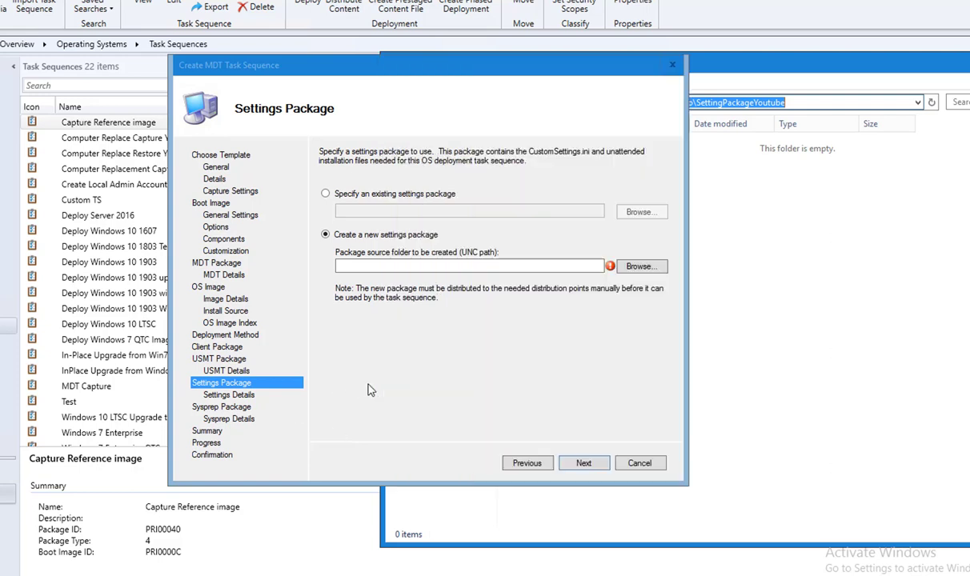
key(ctrl+v)
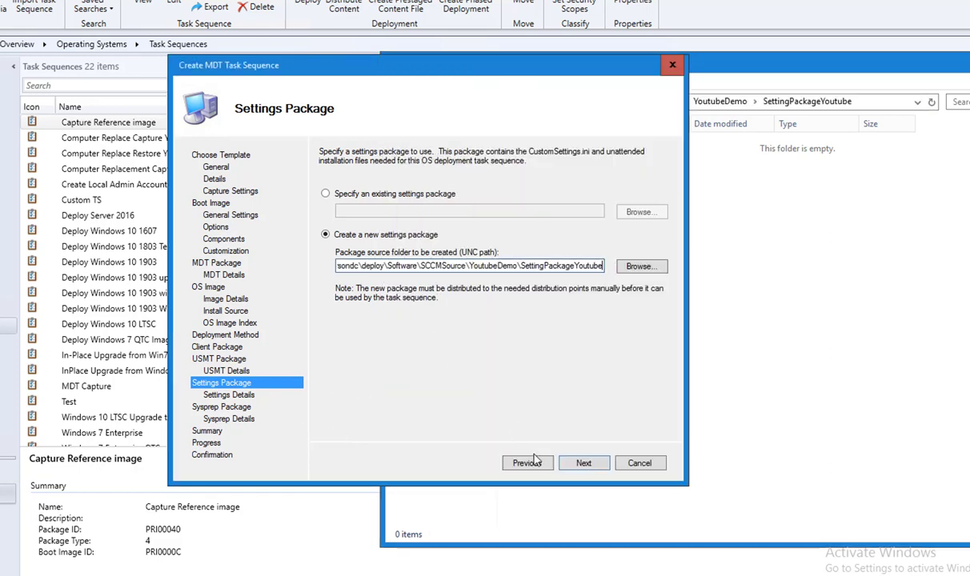
click(580, 466)
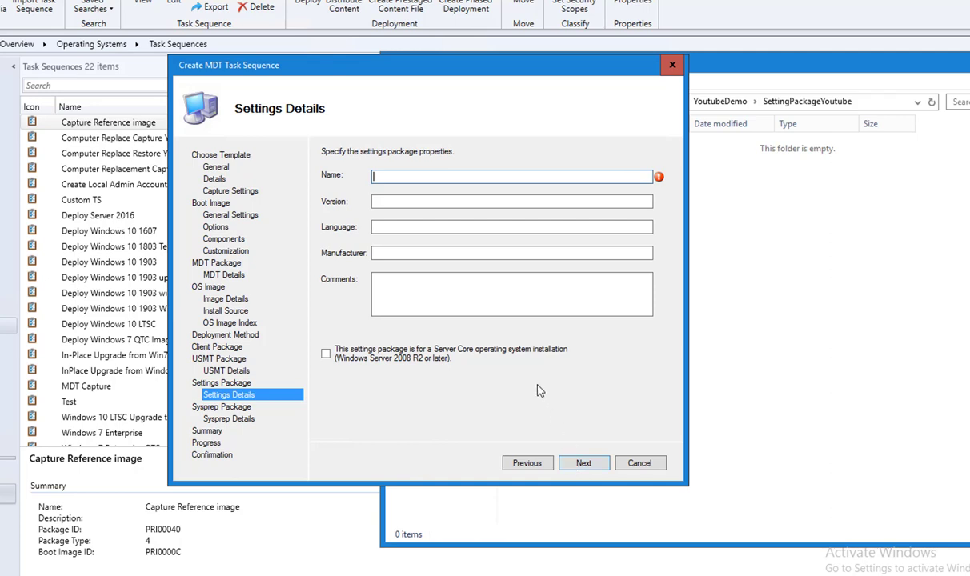
Enter 'Setting Package Youtube' as the settings package name
text(S)
text(etting Package)
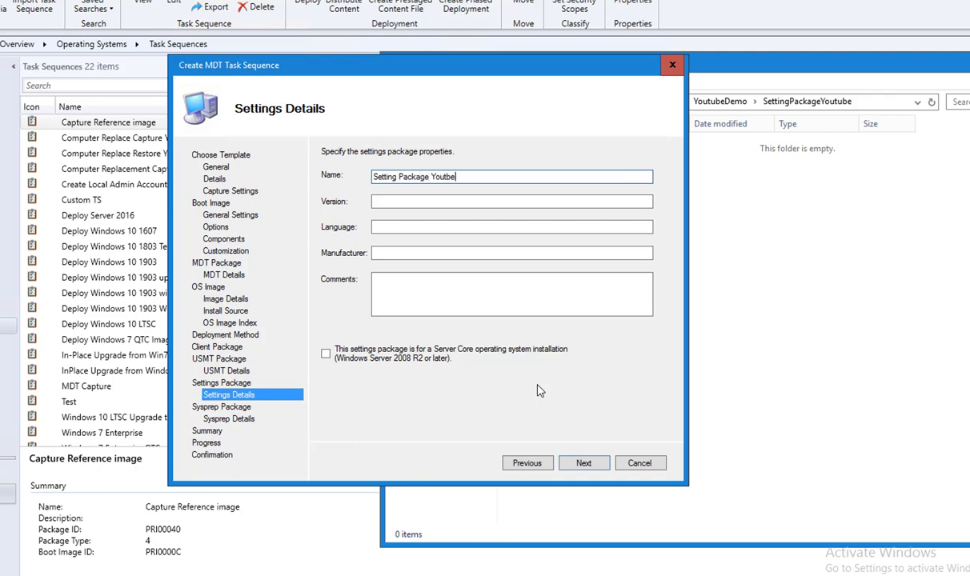
text(Youtube)
click(589, 469)
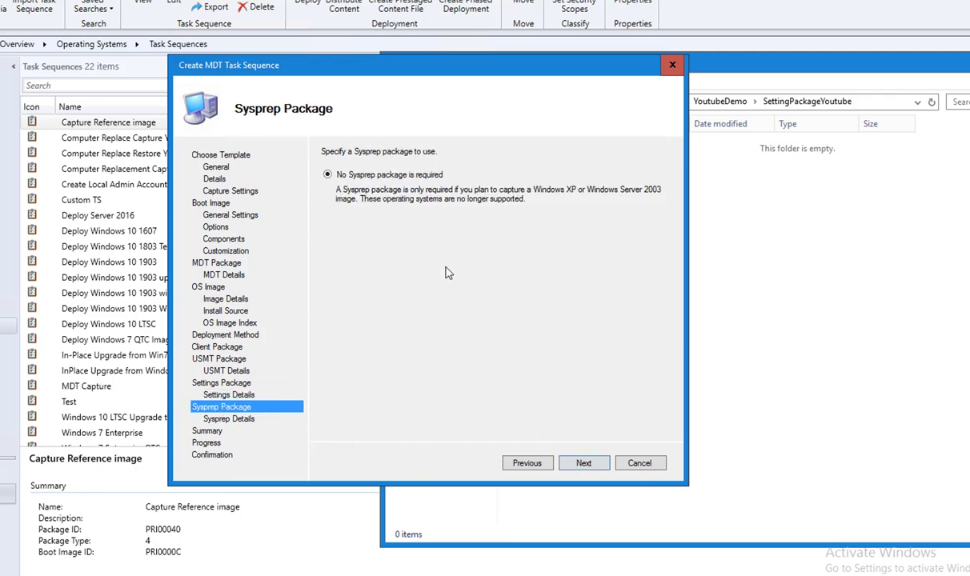
Proceed with no Sysprep package and scroll through the Summary of task sequence values
click(587, 469)
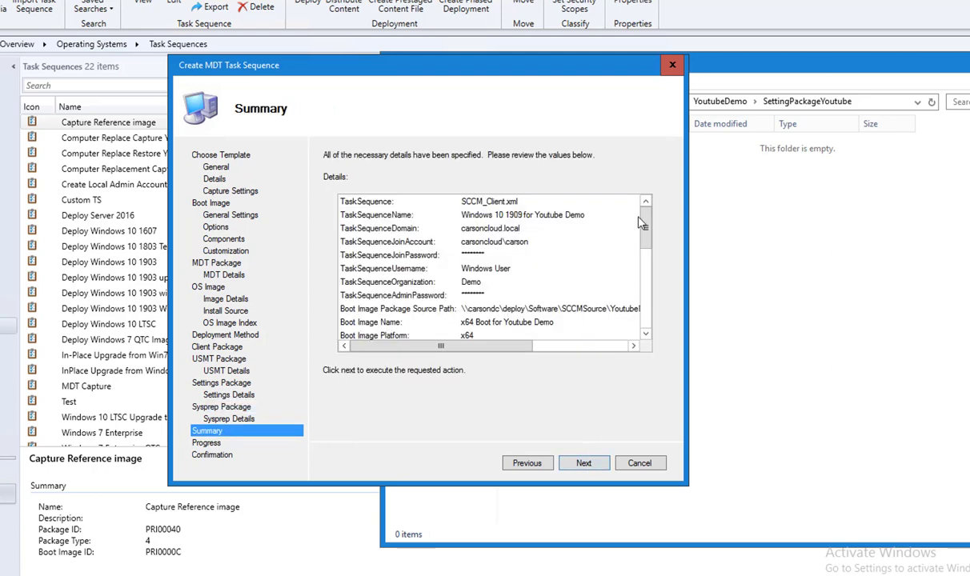
drag(646, 226, 651, 332)
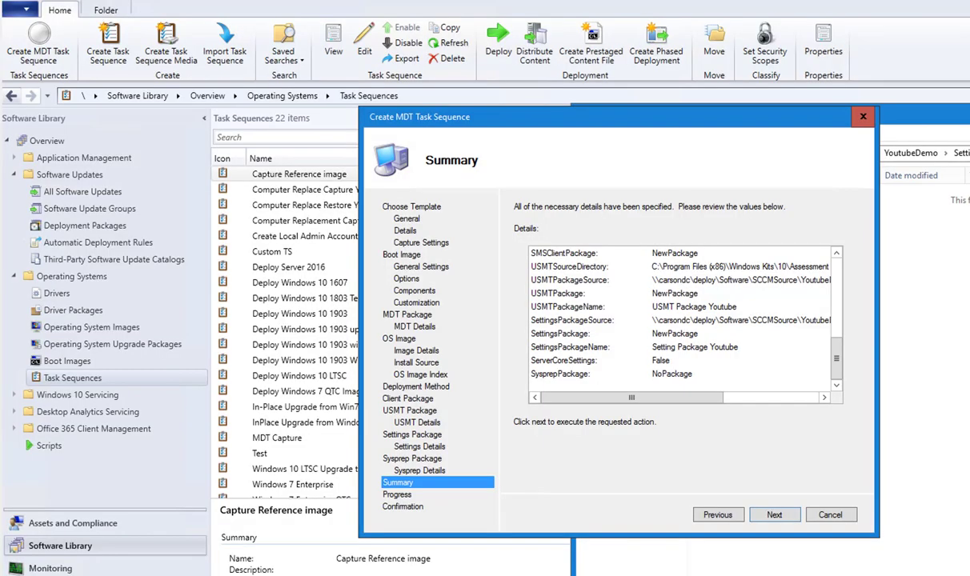
Create the MDT task sequence, review the Confirmation output log, and finish the wizard
click(778, 515)
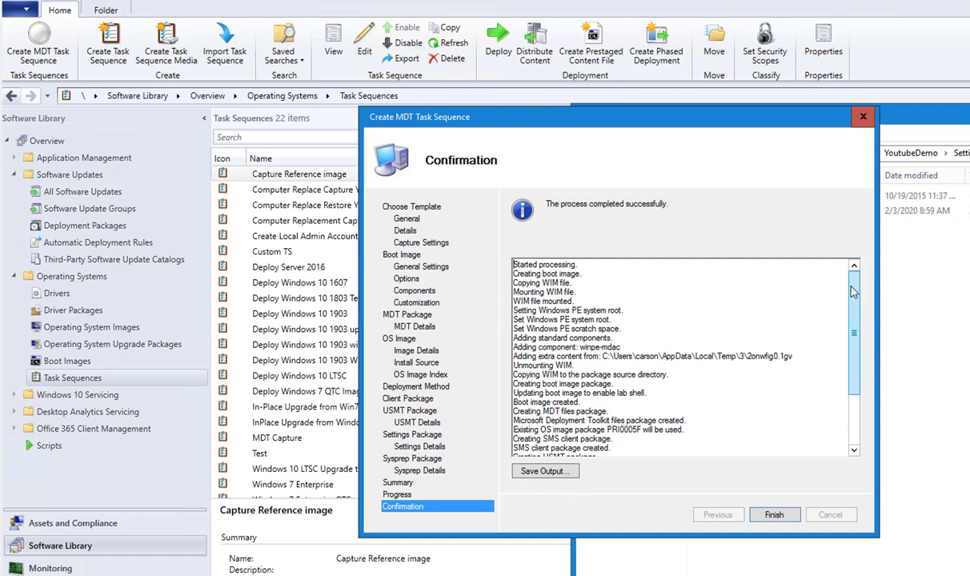
scroll(853, 432, down, 3)
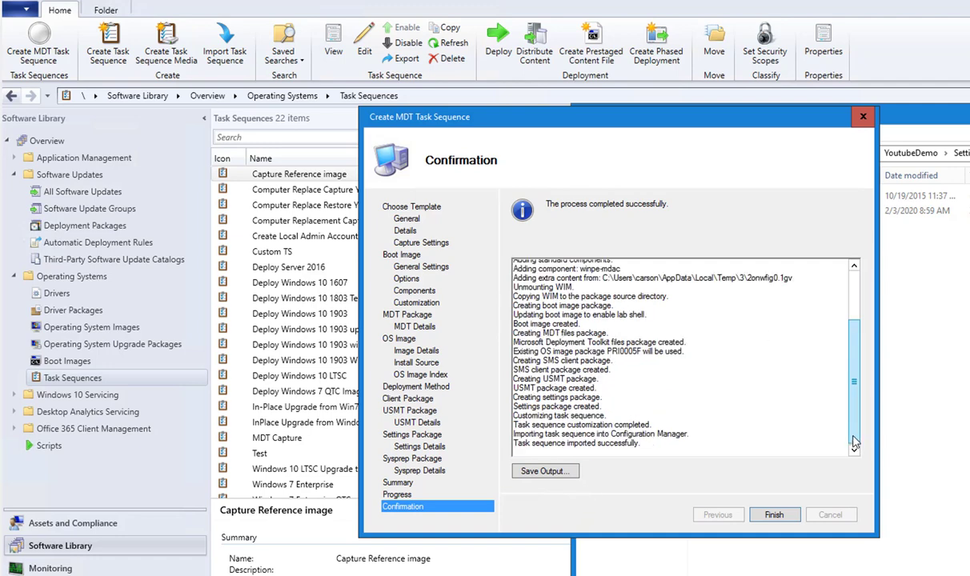
scroll(847, 329, up, 3)
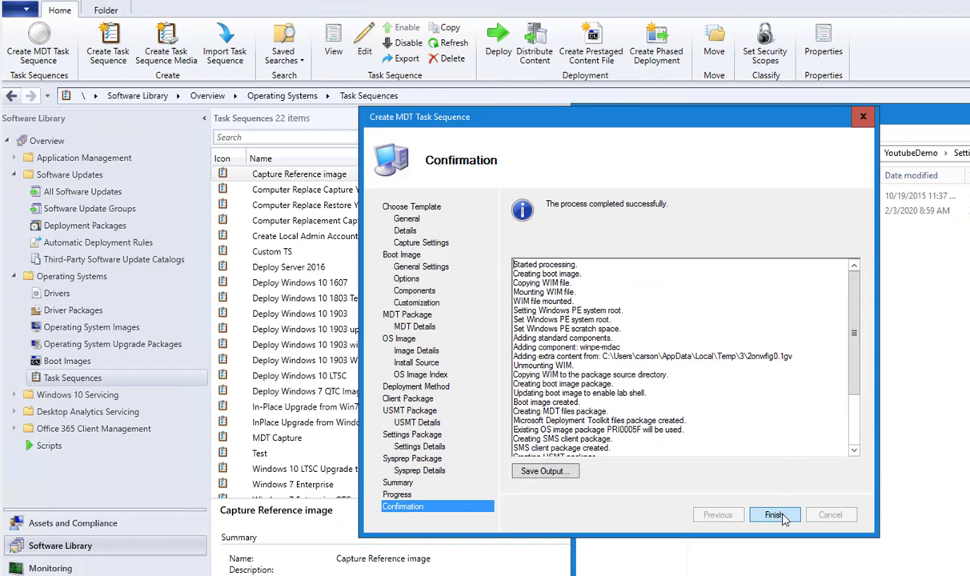
click(774, 515)
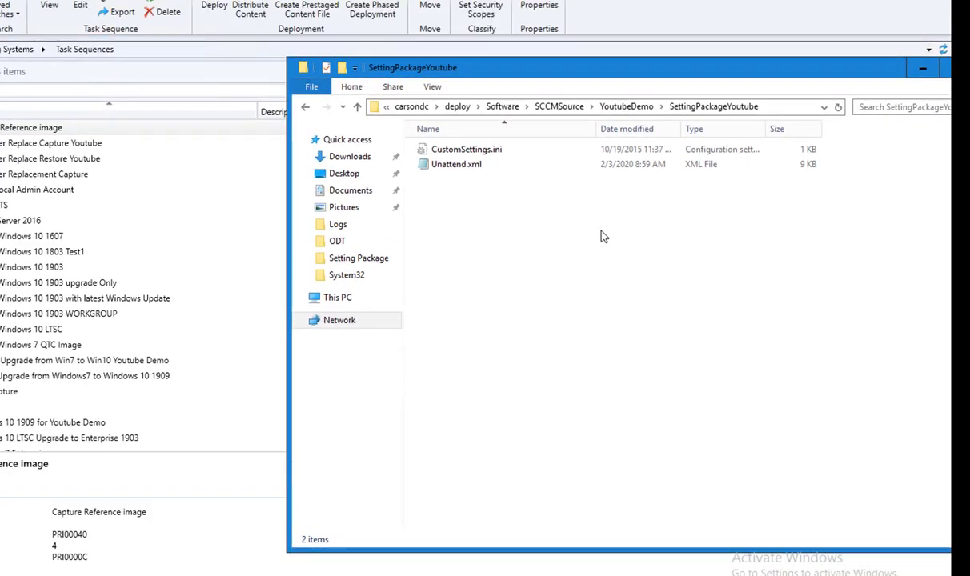
Inspect the BootImageYoutubeDemo and MDTPackageYoutube folders, returning each time to YoutubeDemo
double_click(478, 148)
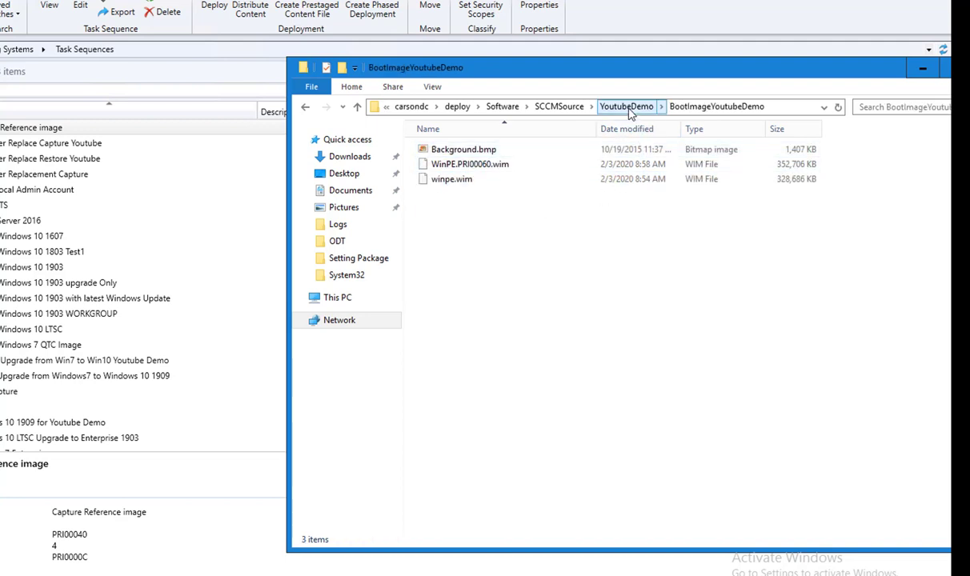
click(628, 110)
click(501, 168)
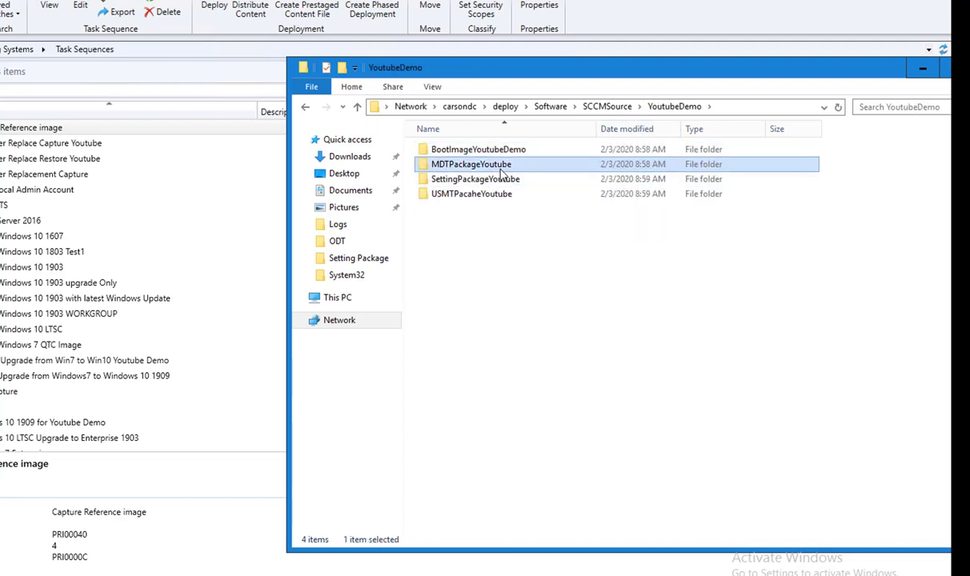
double_click(502, 168)
click(634, 110)
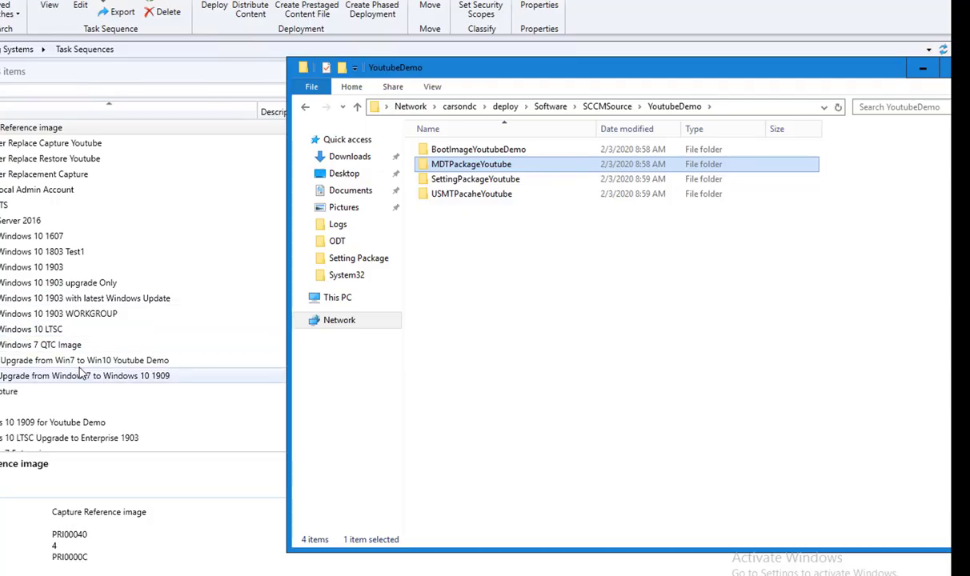
click(94, 318)
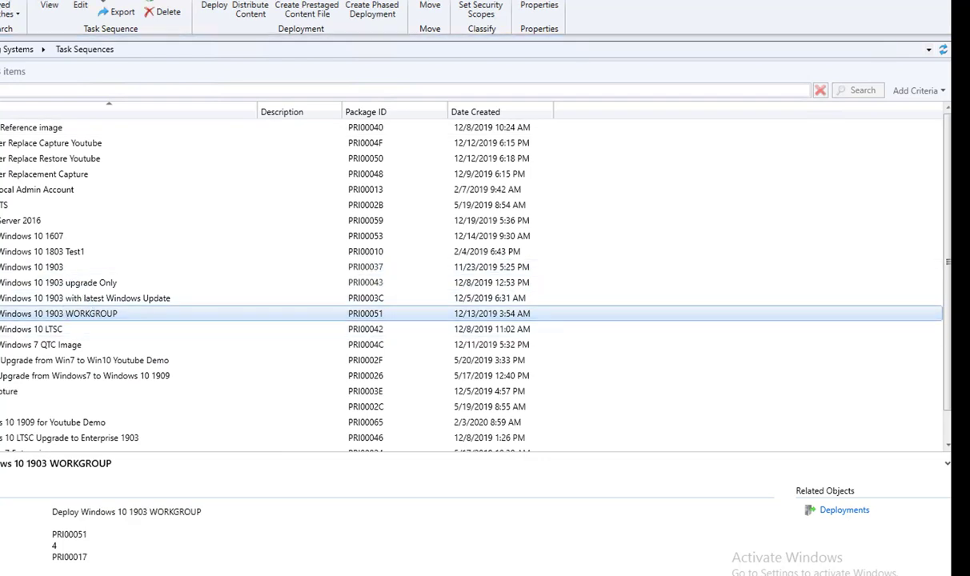
Select Windows 10 1909 for Youtube Demo and enlarge its details pane showing Boot Image PRI00060
key(Up)
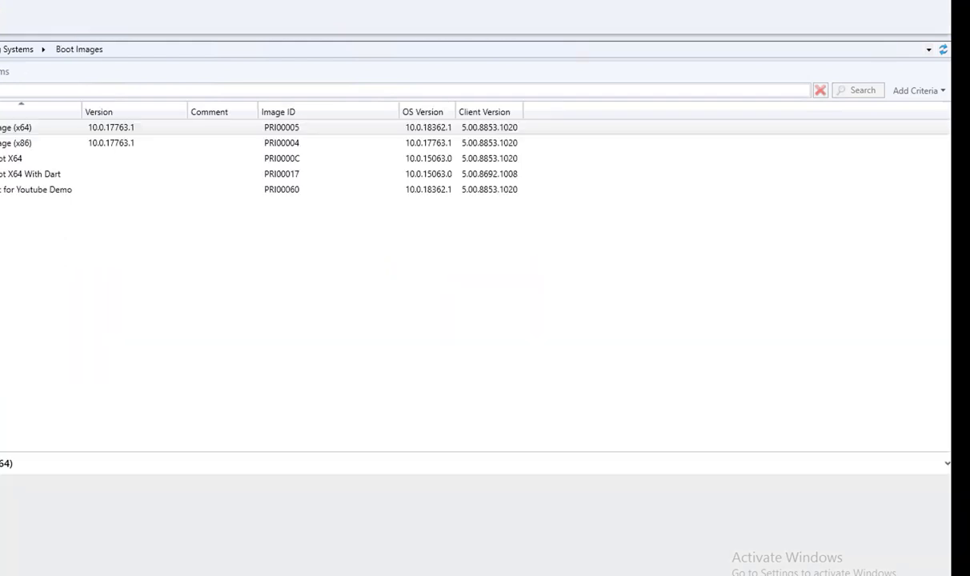
key(Down)
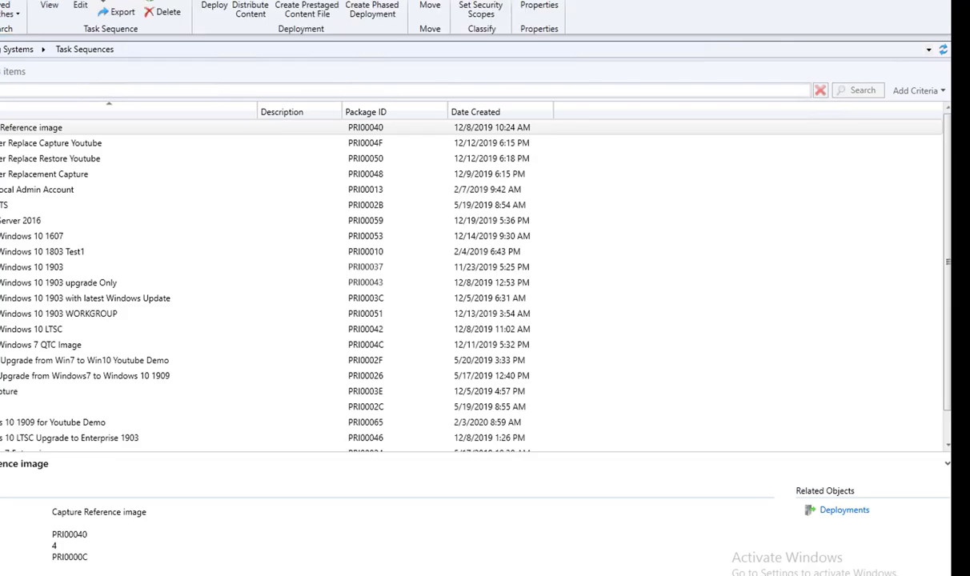
click(69, 205)
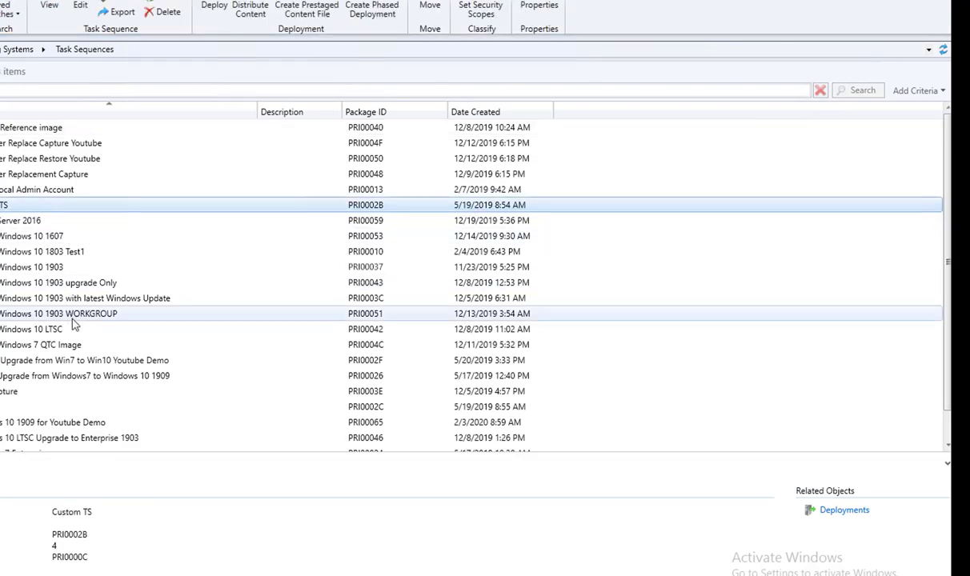
scroll(120, 326, down, 1)
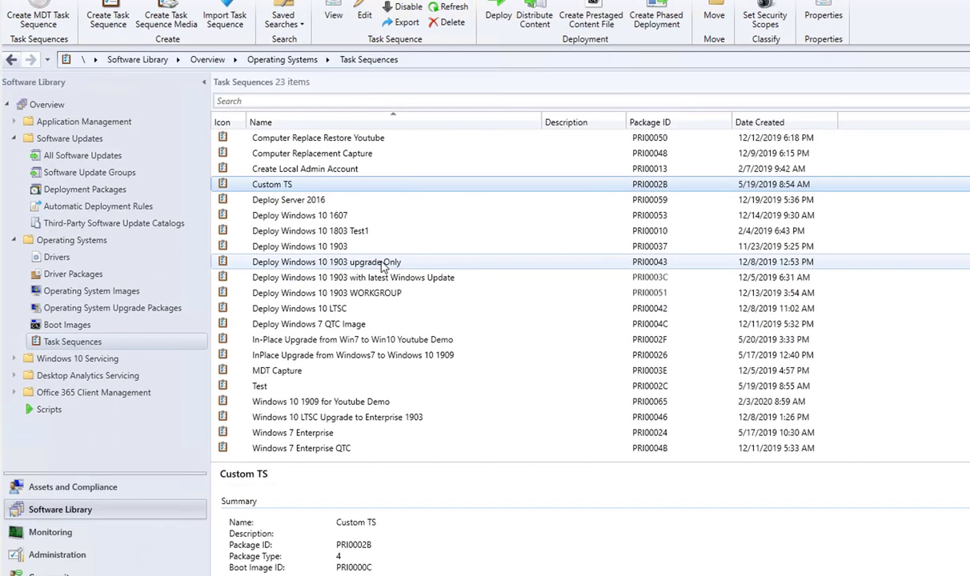
scroll(382, 267, up, 1)
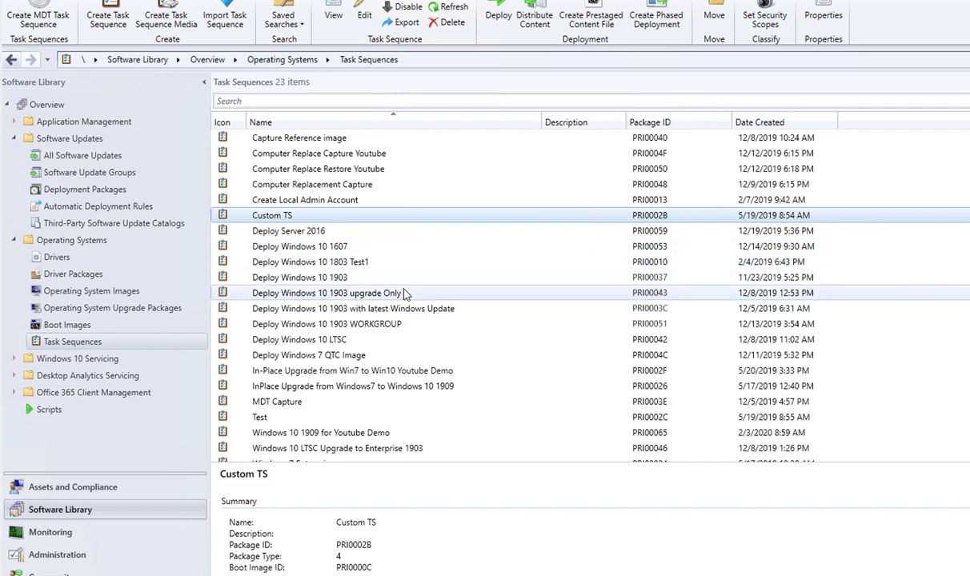
scroll(400, 304, down, 1)
click(370, 406)
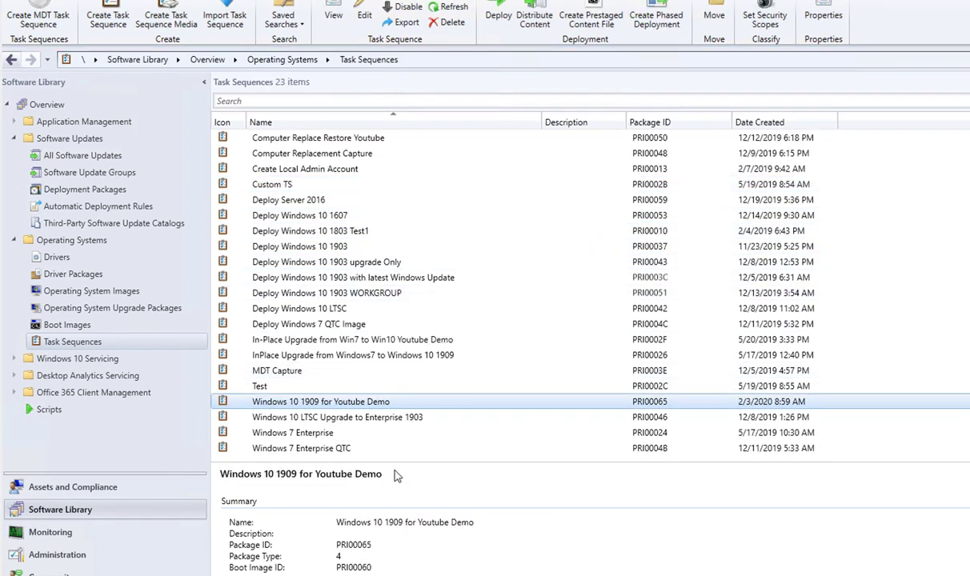
drag(476, 463, 464, 336)
scroll(412, 289, down, 3)
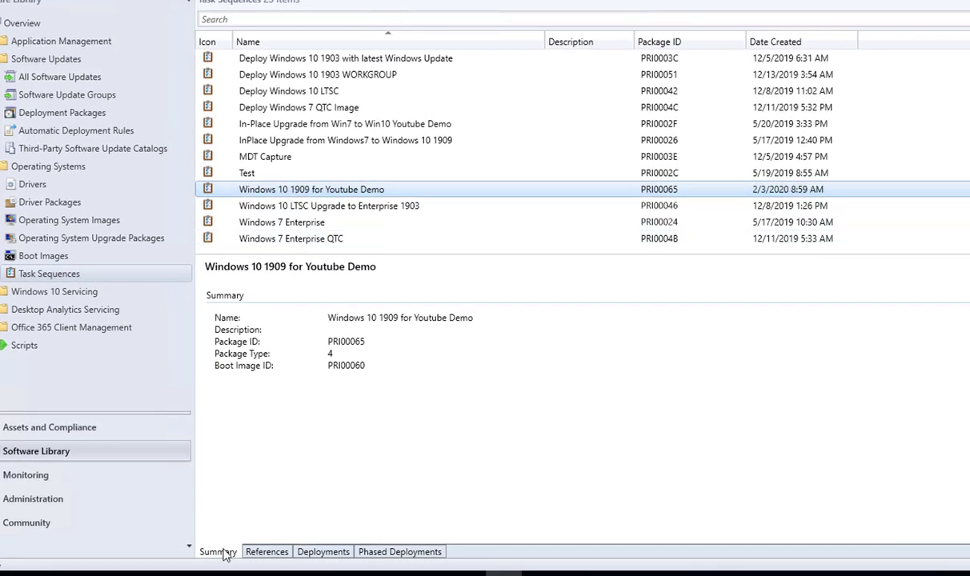
Show the References of Windows 10 1909 for Youtube Demo: four packages, OS image, x64 boot image
click(257, 553)
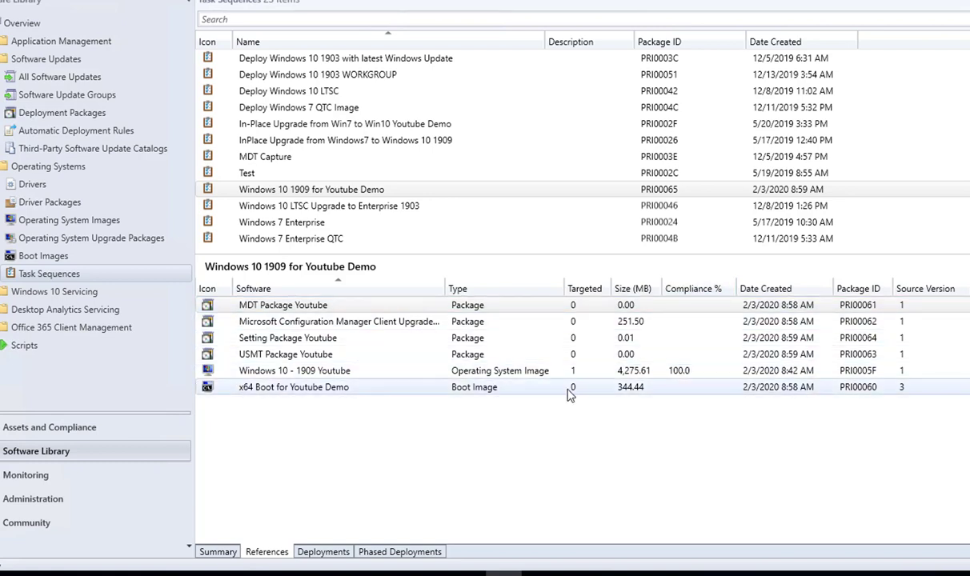
click(381, 192)
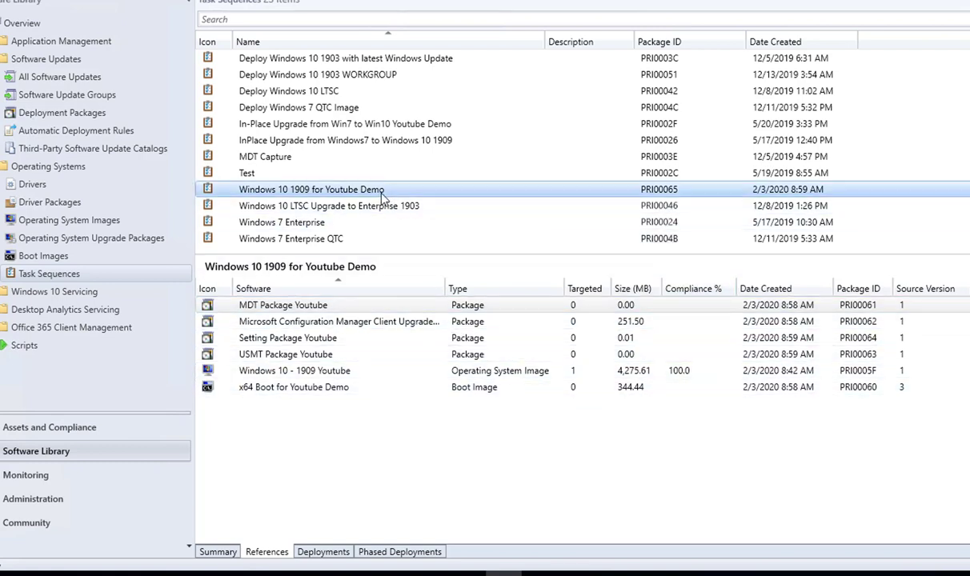
Start Distribute Content for Windows 10 1909 for Youtube Demo and review its content list
right_click(382, 194)
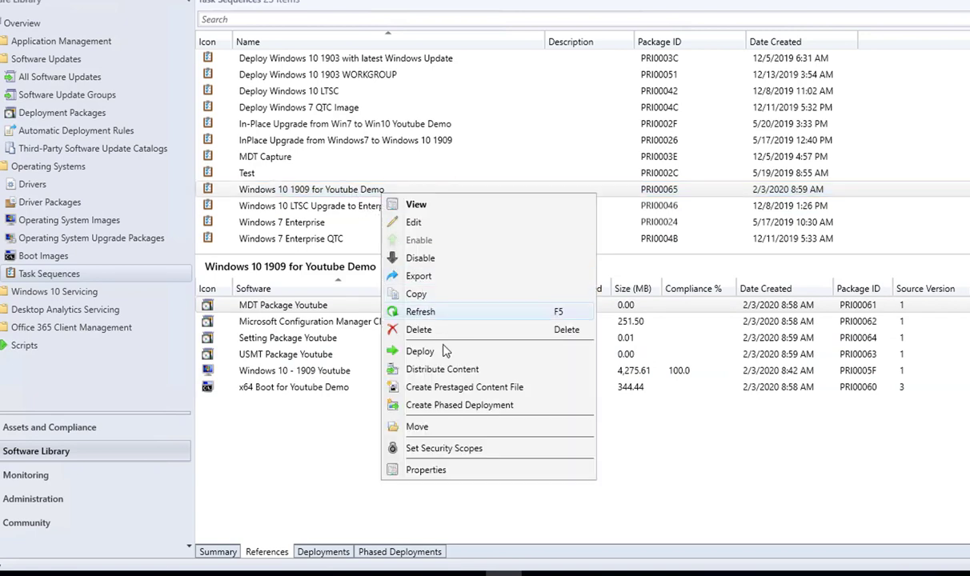
click(460, 370)
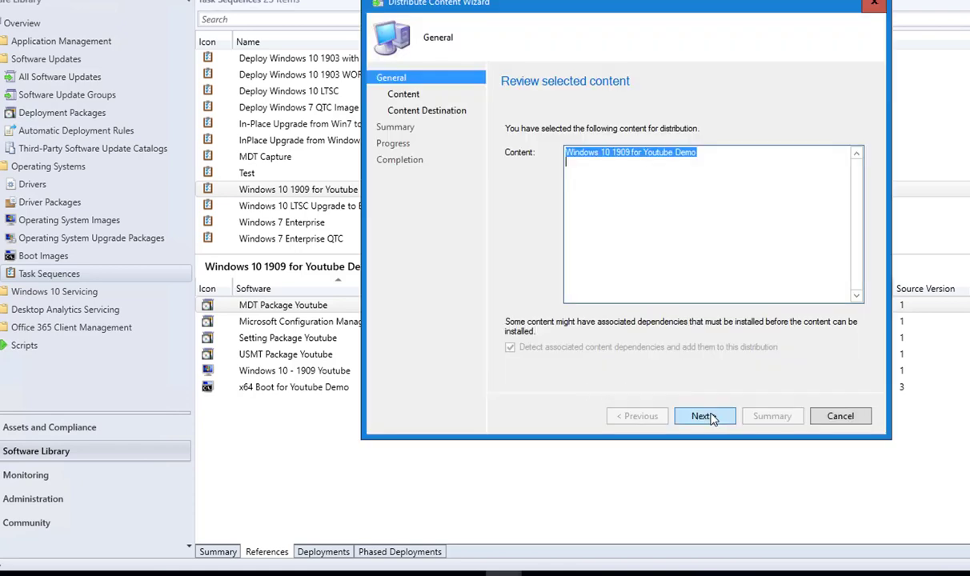
click(701, 416)
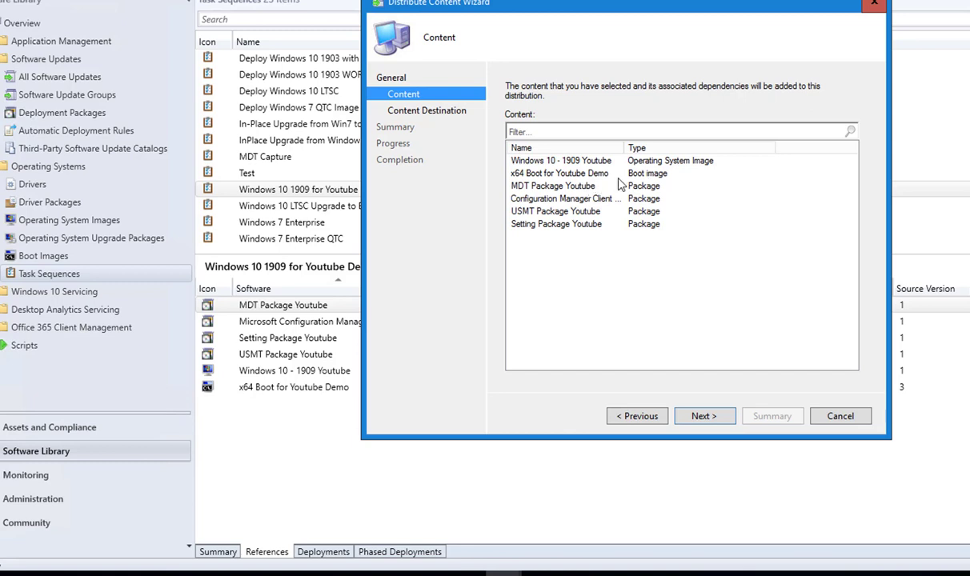
click(703, 418)
Add the on-premises distribution point as destination and complete the content distribution
click(825, 191)
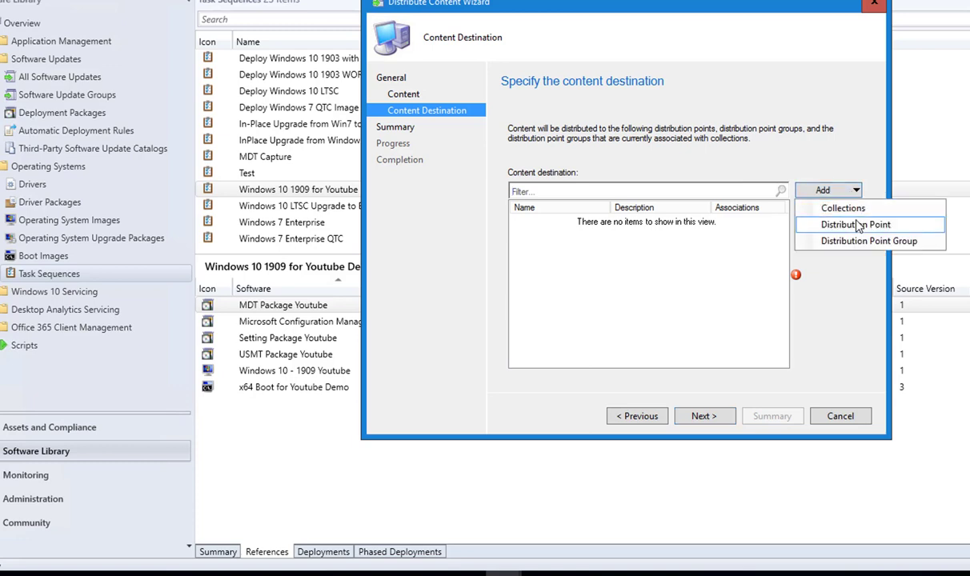
click(856, 224)
click(428, 156)
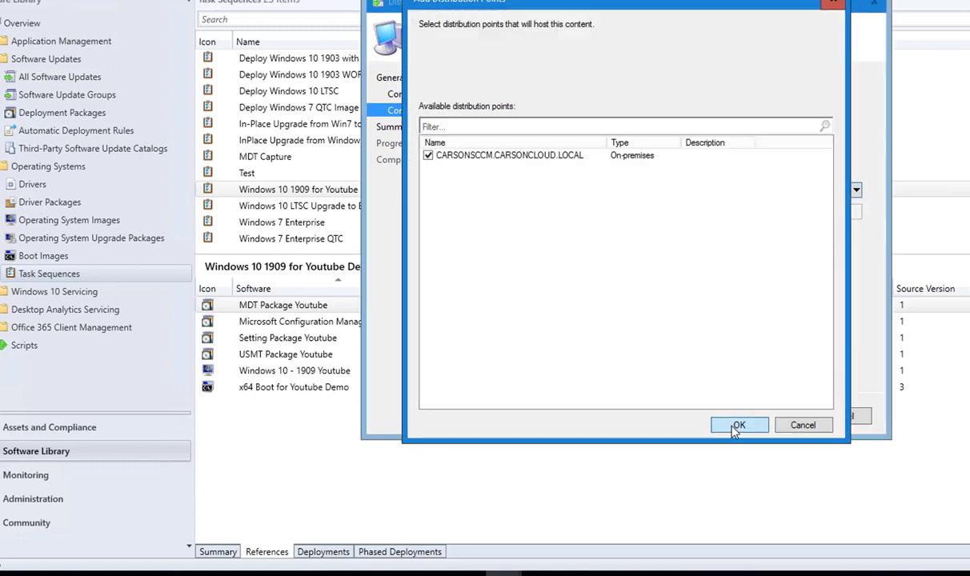
click(734, 427)
click(703, 417)
click(705, 419)
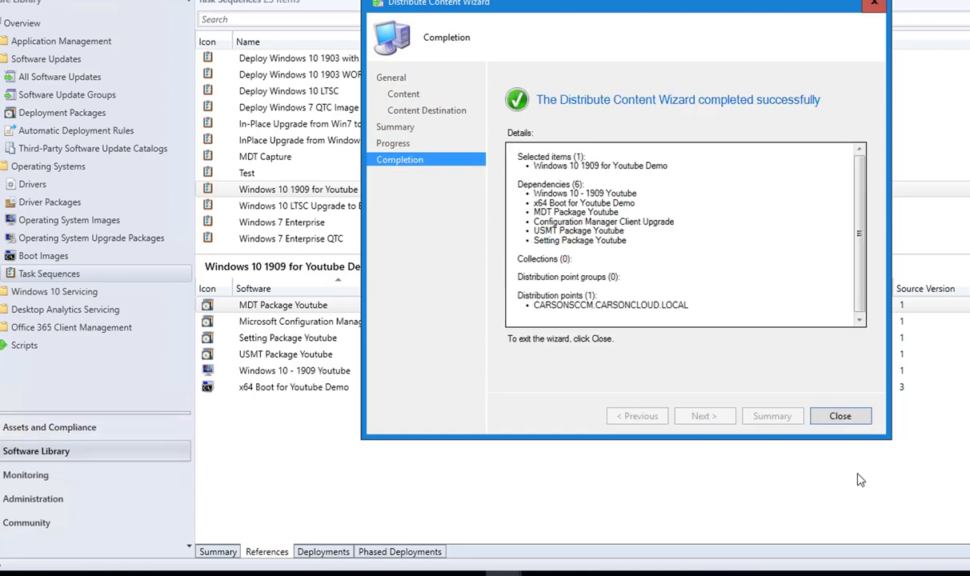
click(841, 416)
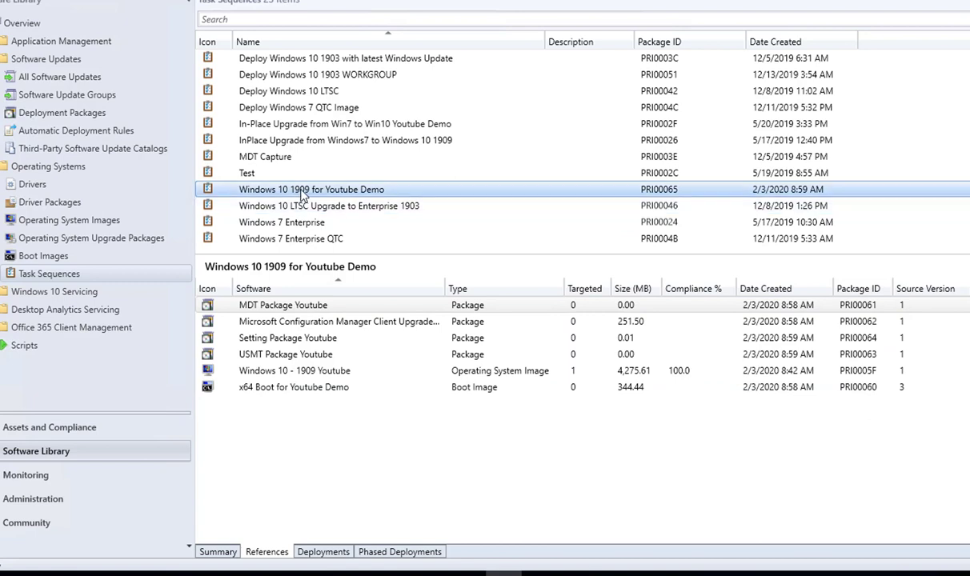
Deploy the 1909 task sequence to the All Unknown Computers collection, dismissing the high-risk warning
right_click(303, 196)
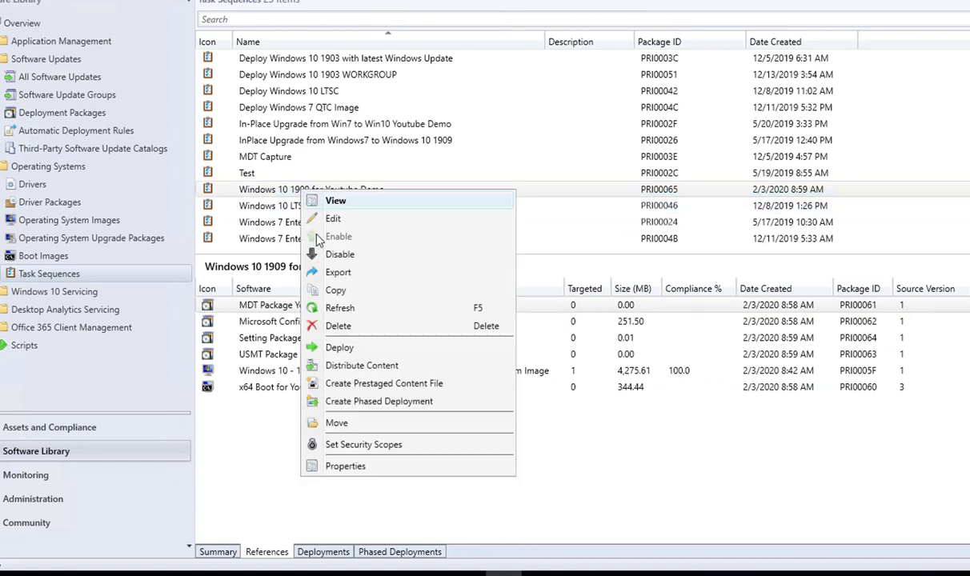
click(340, 347)
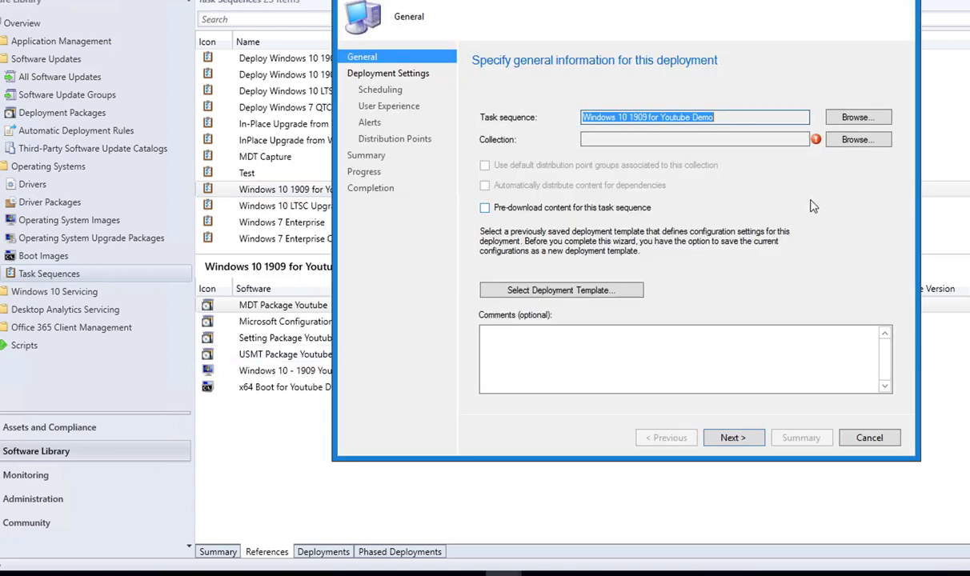
click(855, 140)
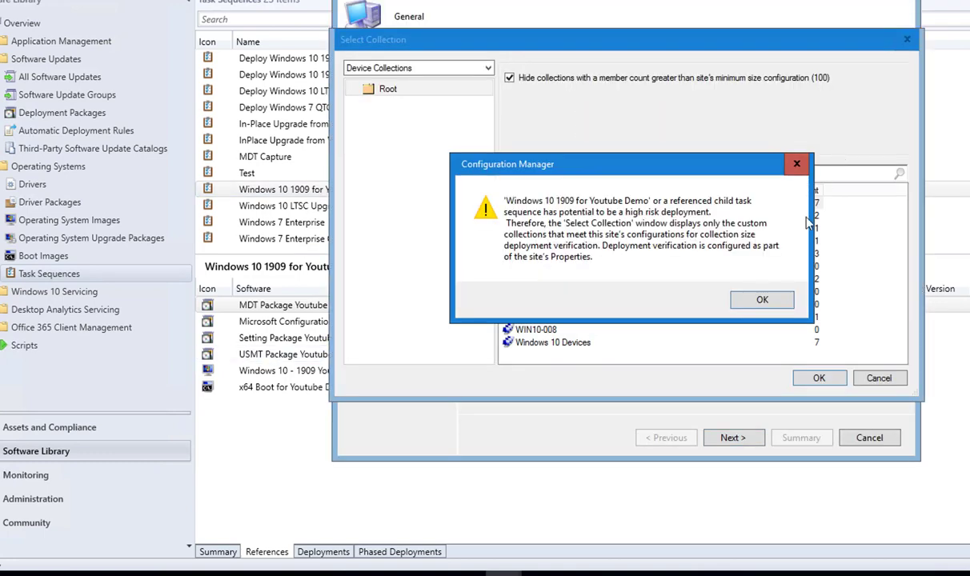
click(780, 306)
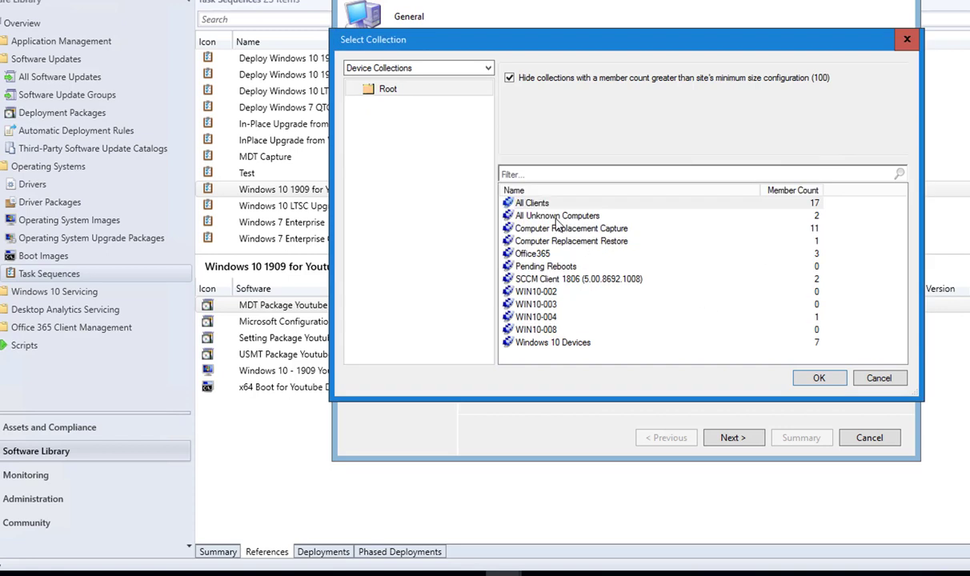
click(531, 215)
click(818, 378)
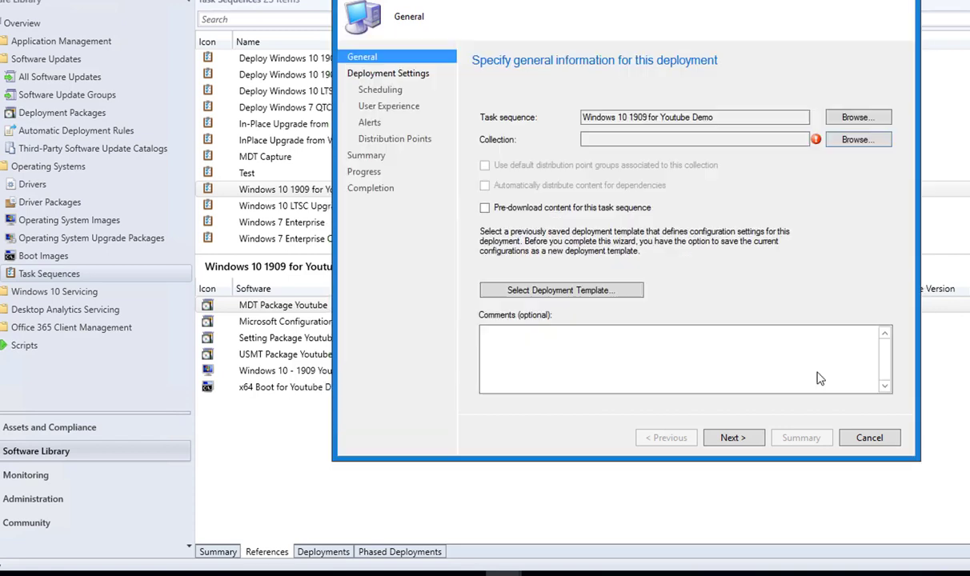
click(736, 439)
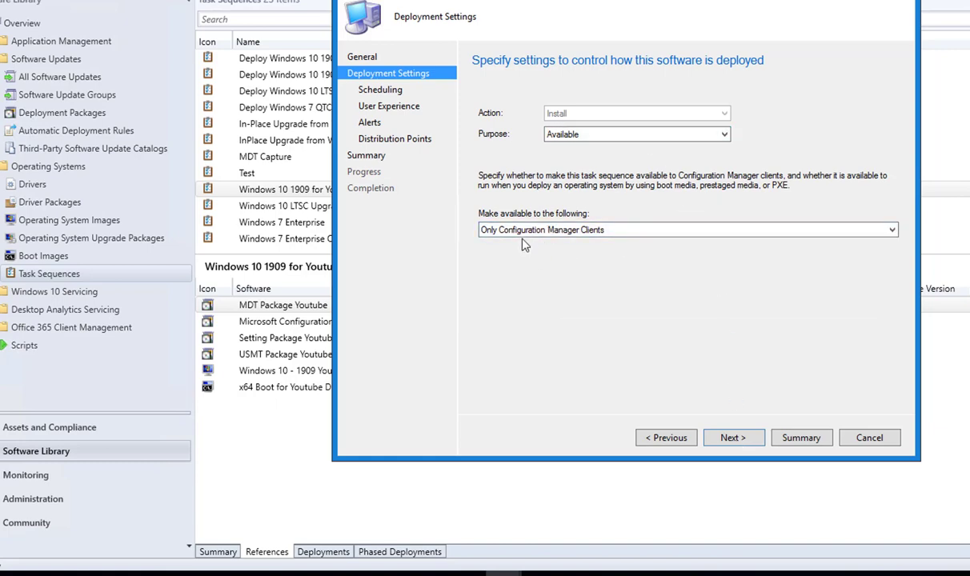
Set the deployment's availability to Only media and PXE
click(494, 229)
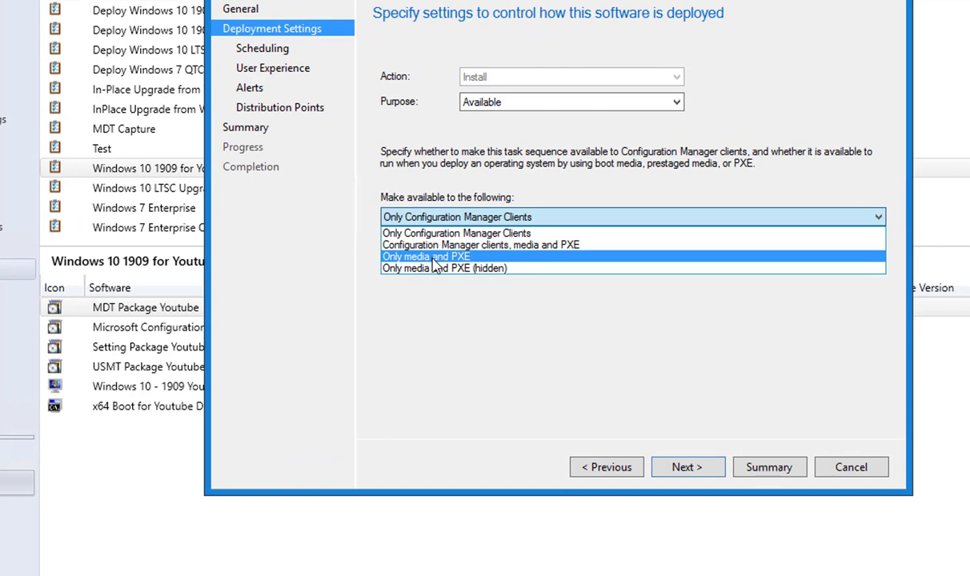
click(432, 269)
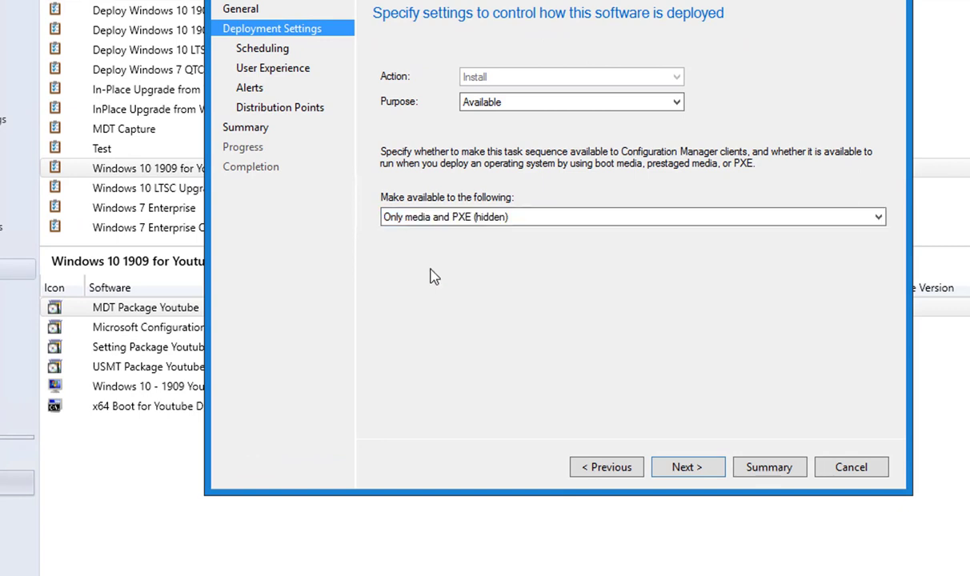
click(479, 221)
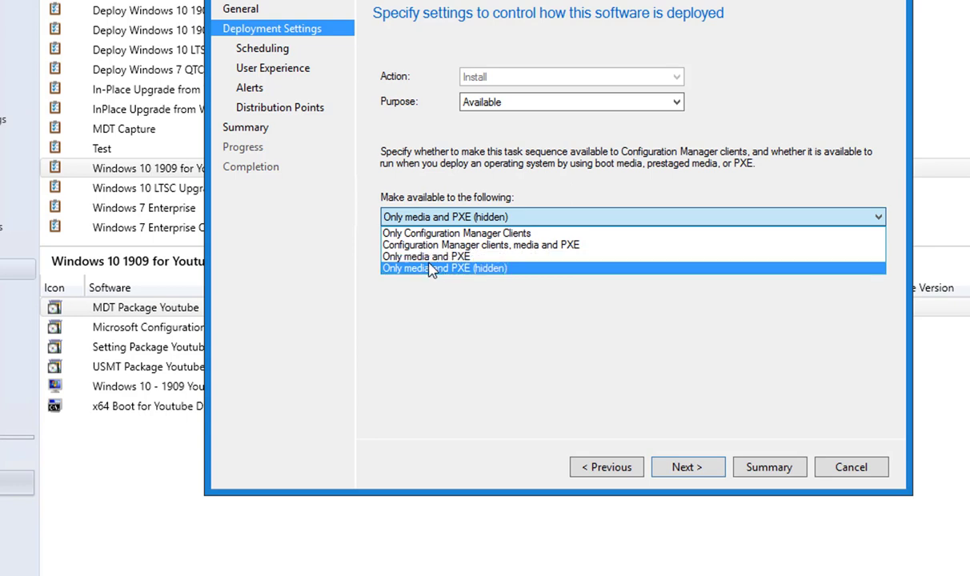
click(428, 262)
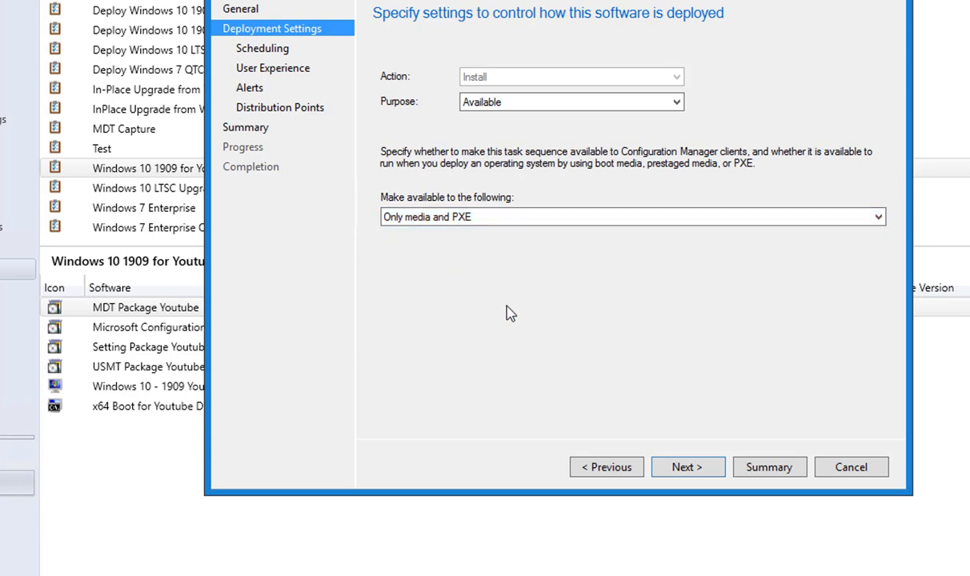
Accept default scheduling, user experience, alert and distribution point options, then create the deployment
click(685, 469)
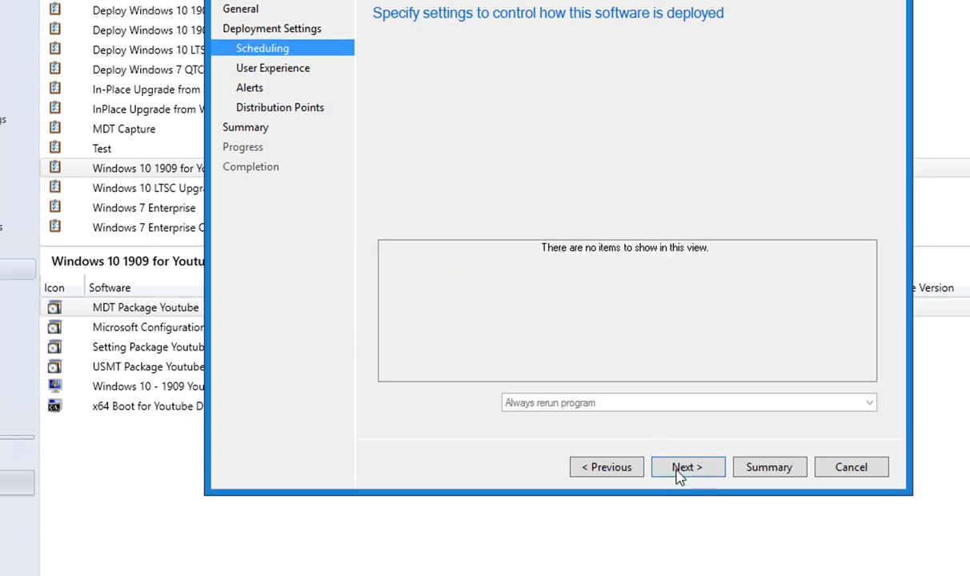
click(678, 473)
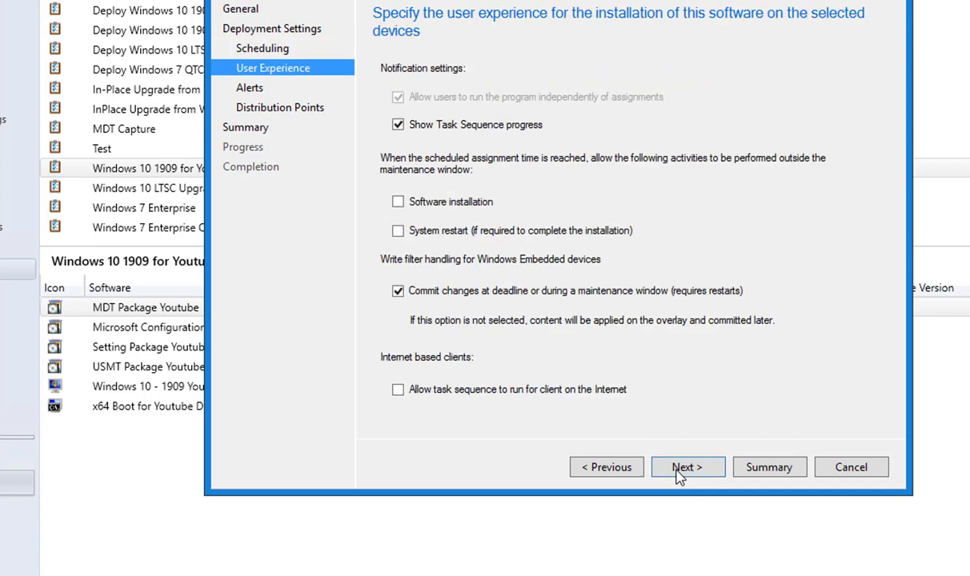
click(679, 472)
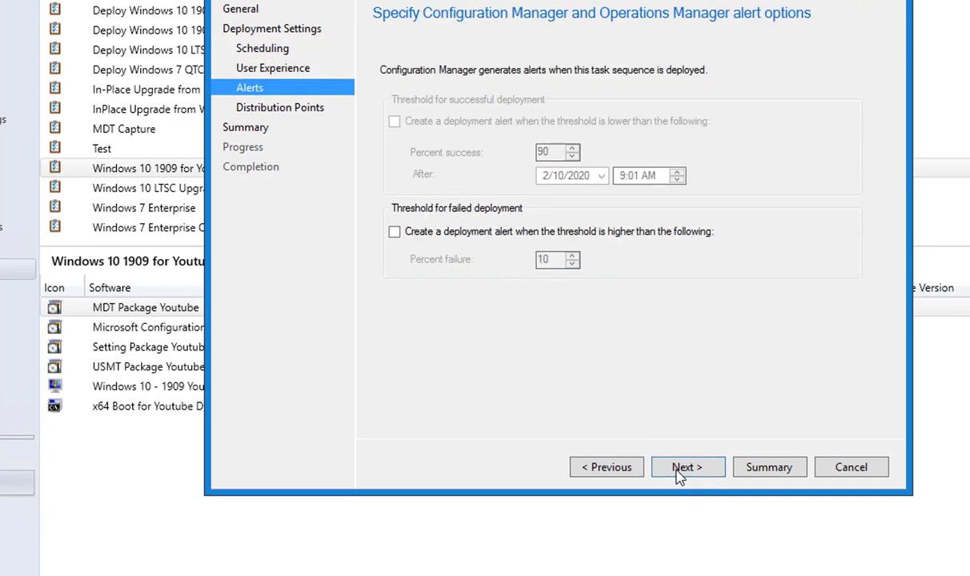
click(679, 473)
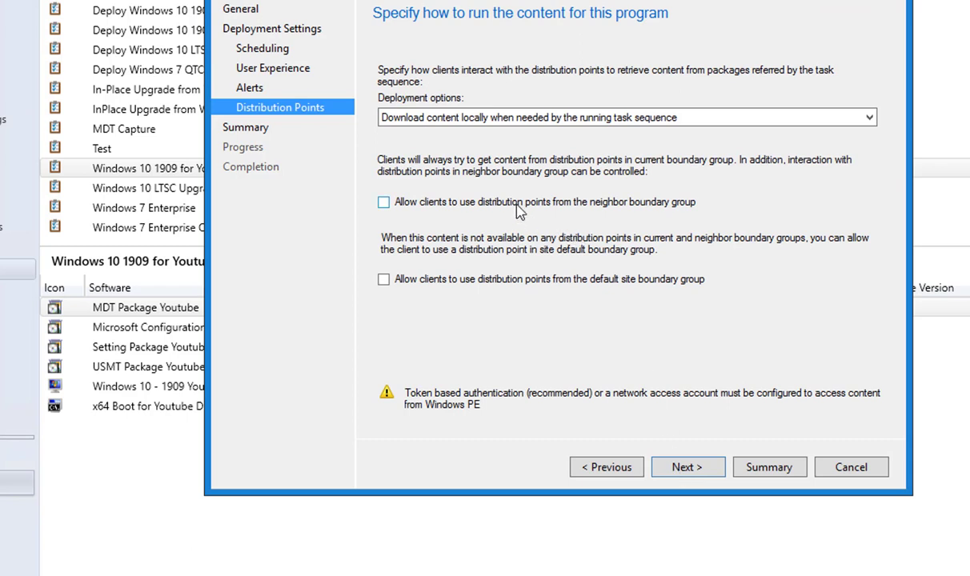
click(689, 472)
click(690, 471)
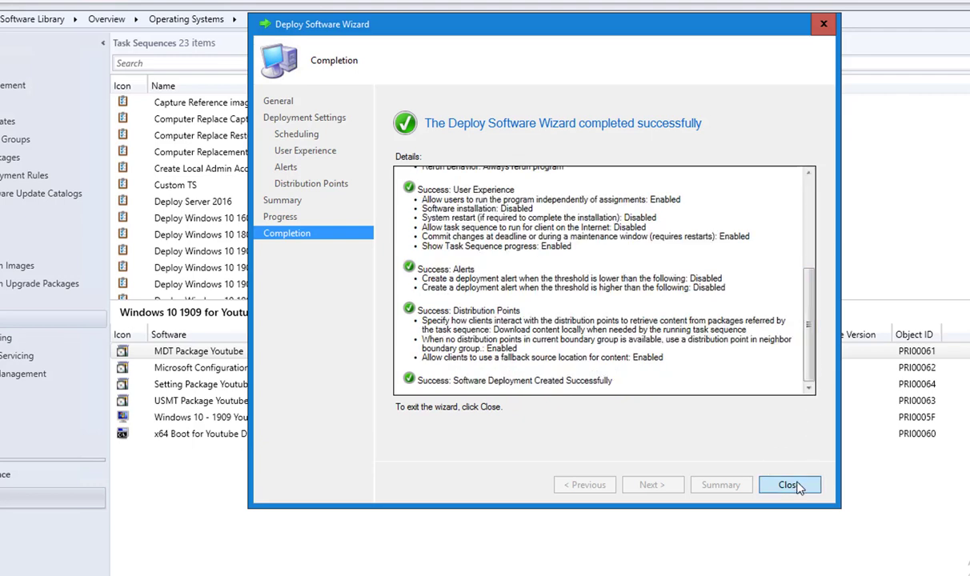
click(789, 485)
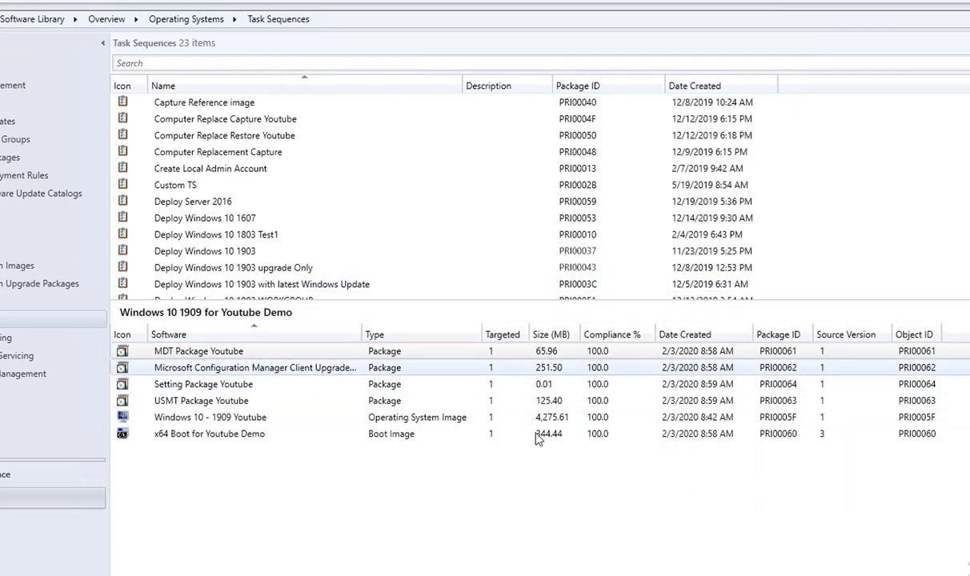
Review references of the client upgrade and In-Place Upgrade sequences, ending on Windows 10 1909 for Youtube Demo
click(391, 369)
scroll(365, 272, down, 2)
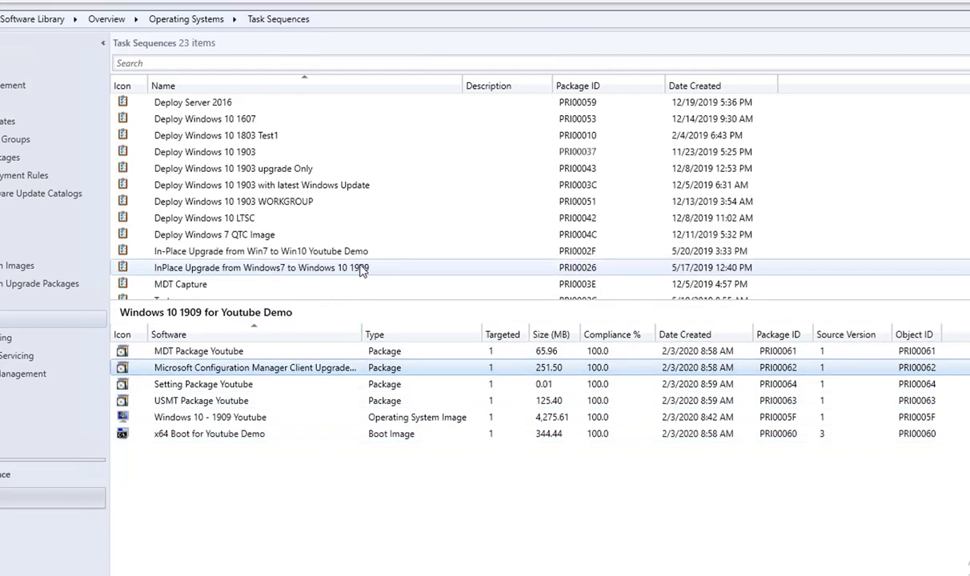
click(294, 269)
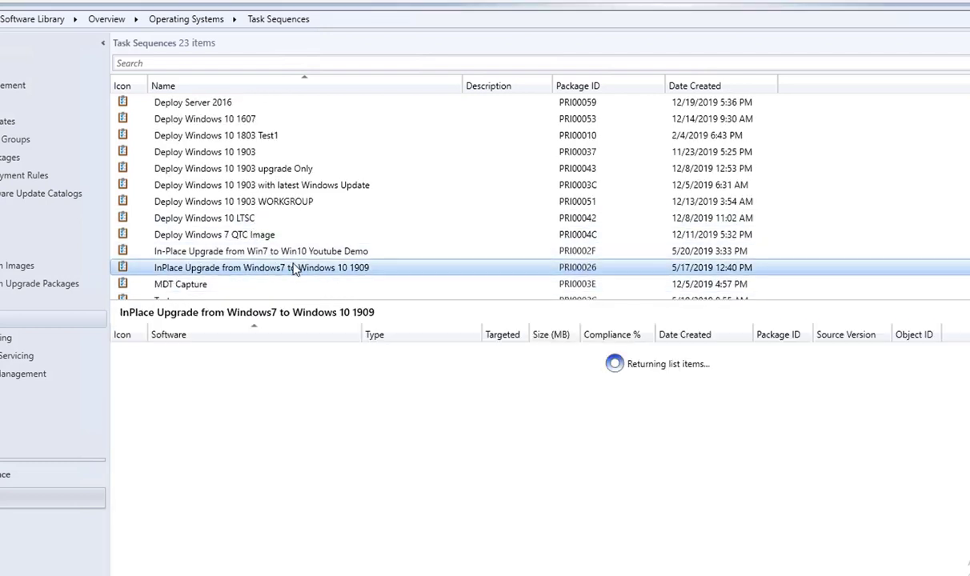
click(284, 252)
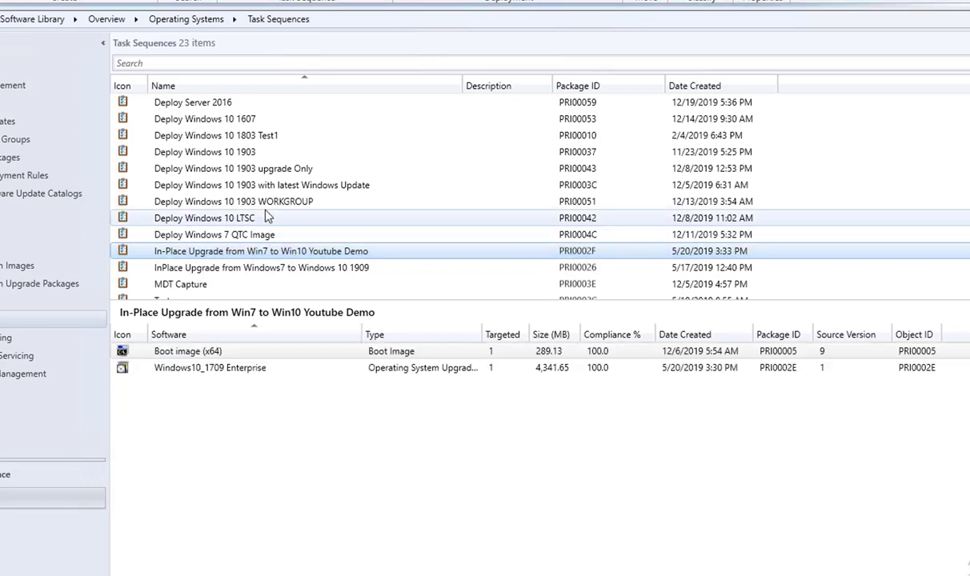
scroll(283, 192, down, 2)
scroll(311, 220, up, 1)
scroll(311, 219, up, 3)
scroll(313, 219, down, 1)
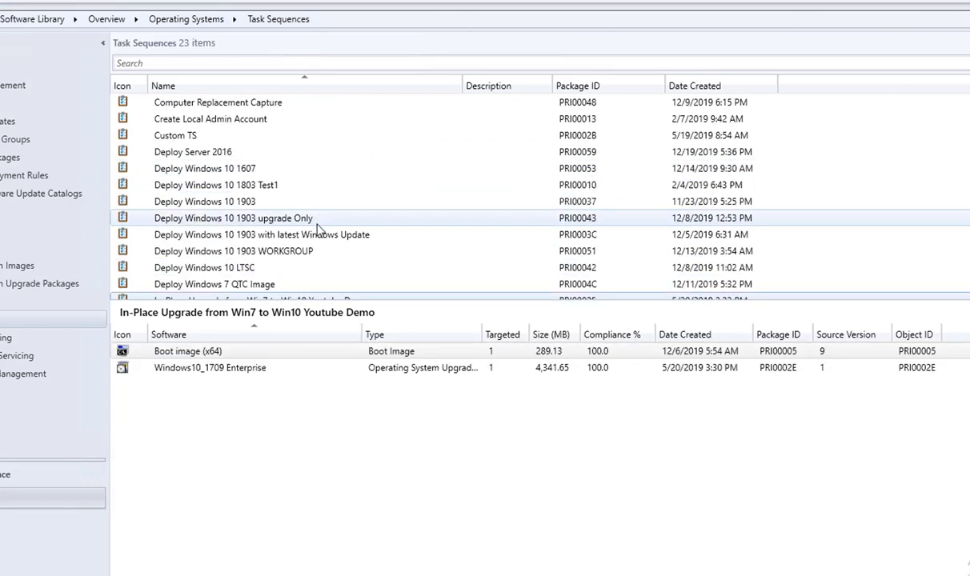
scroll(320, 237, down, 3)
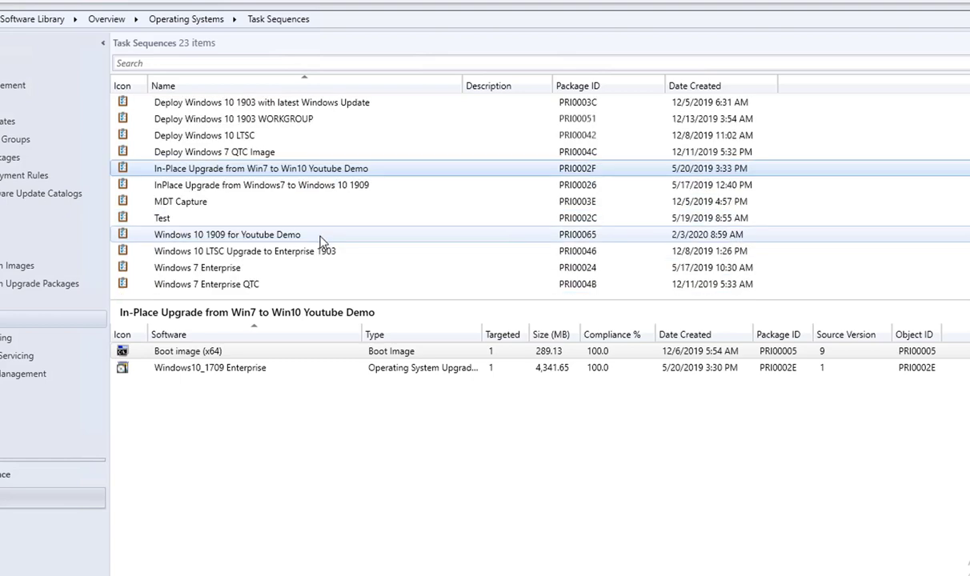
click(280, 240)
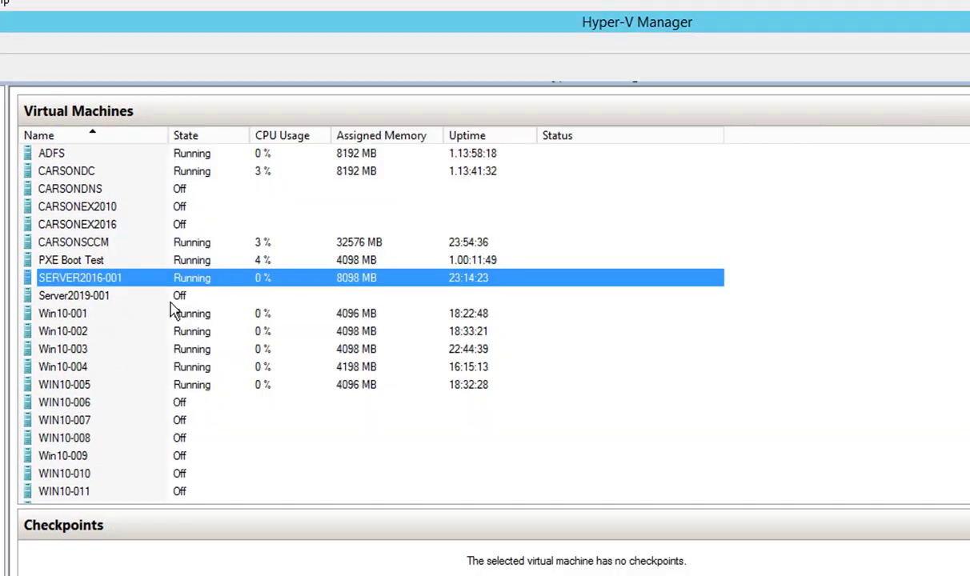
Connect to the PXE Boot Test virtual machine, turn it off, and close the connection
click(90, 265)
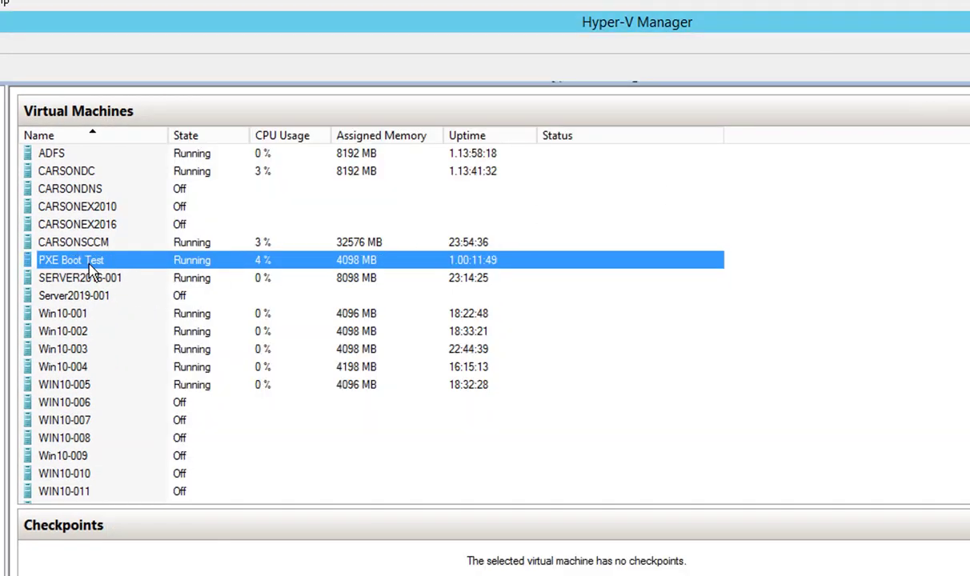
double_click(90, 269)
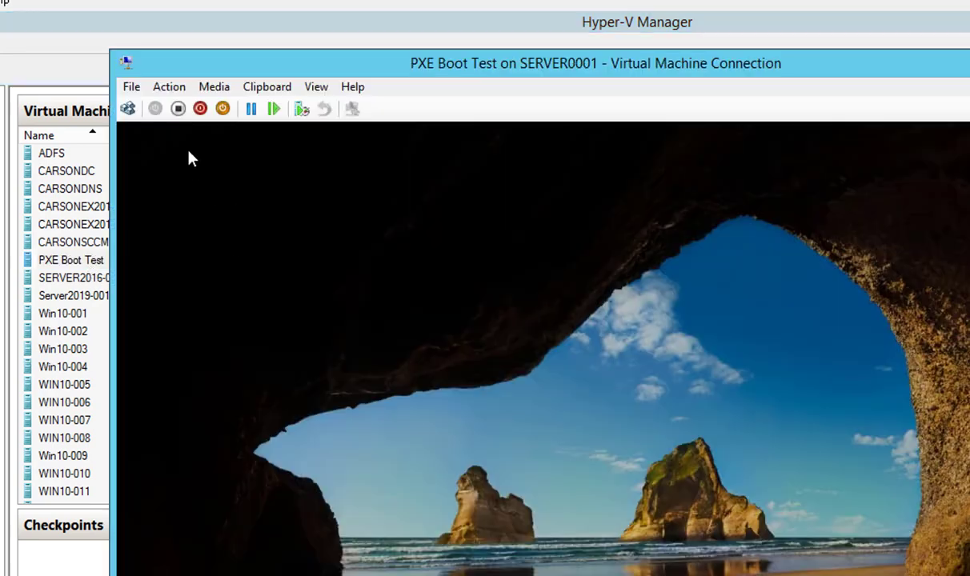
click(178, 108)
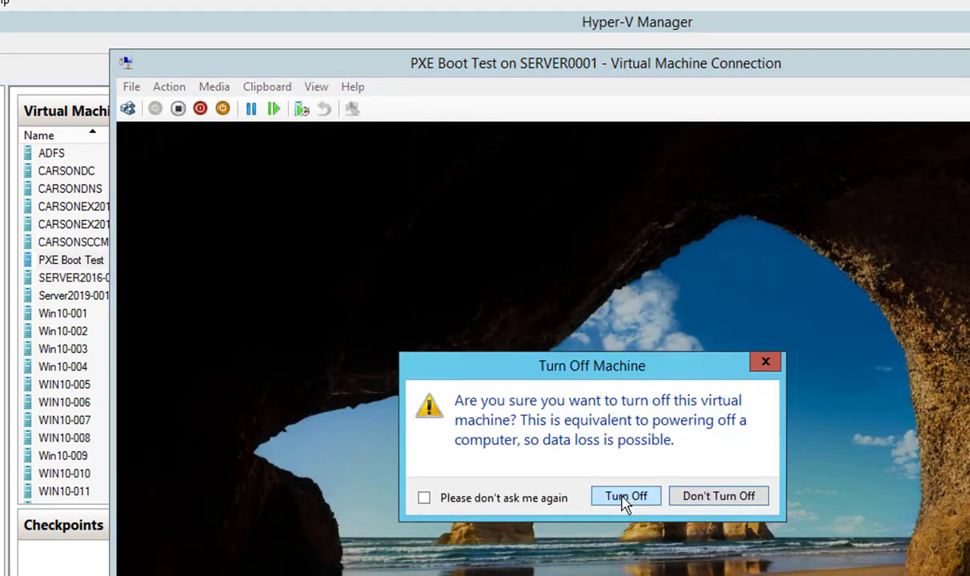
click(618, 497)
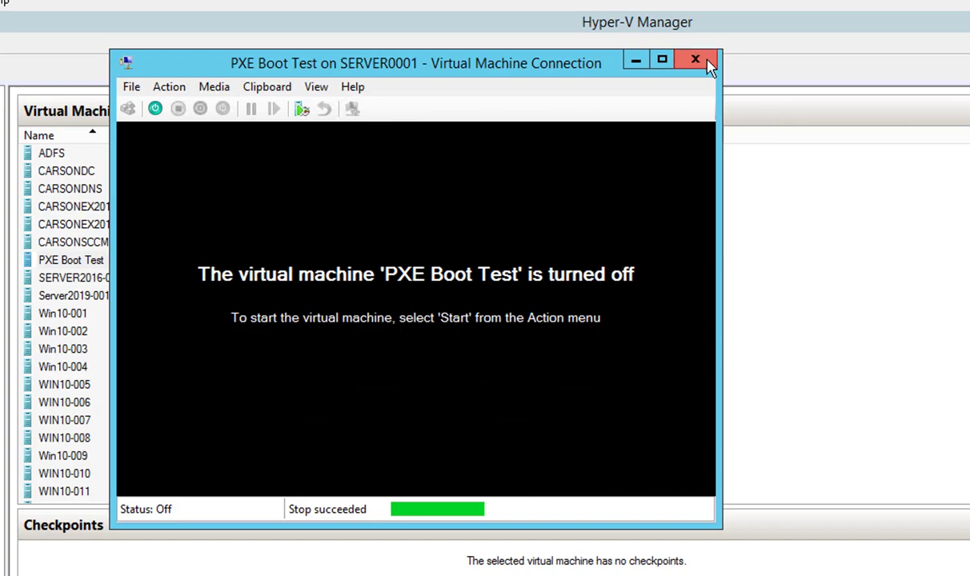
click(704, 60)
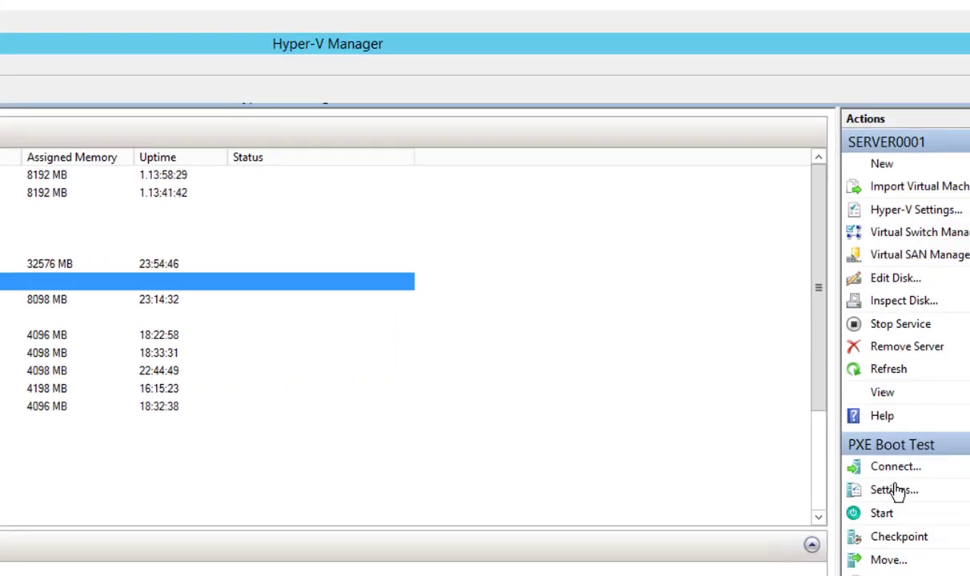
Set PXE Boot Test's firmware boot order to put Network Adapter first and save
click(895, 490)
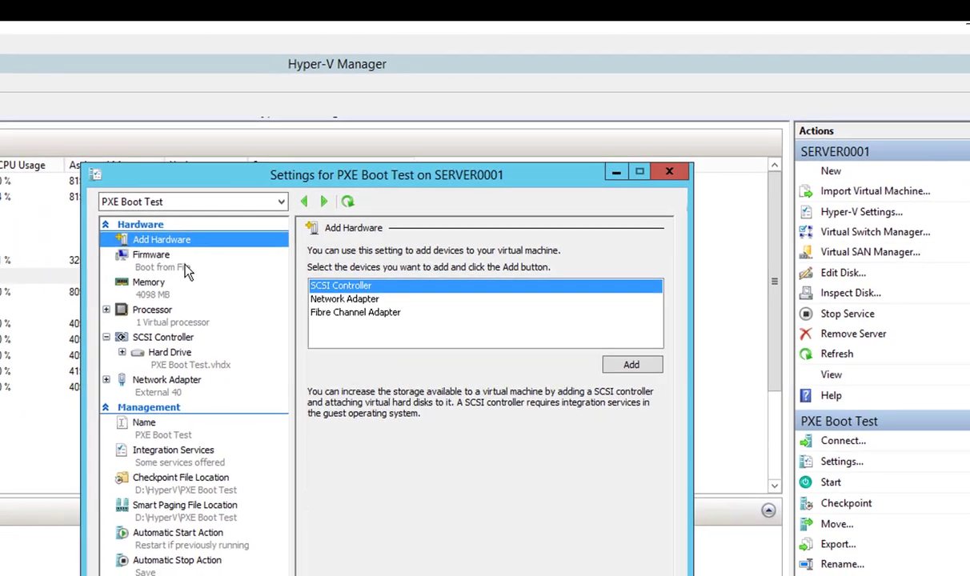
click(118, 277)
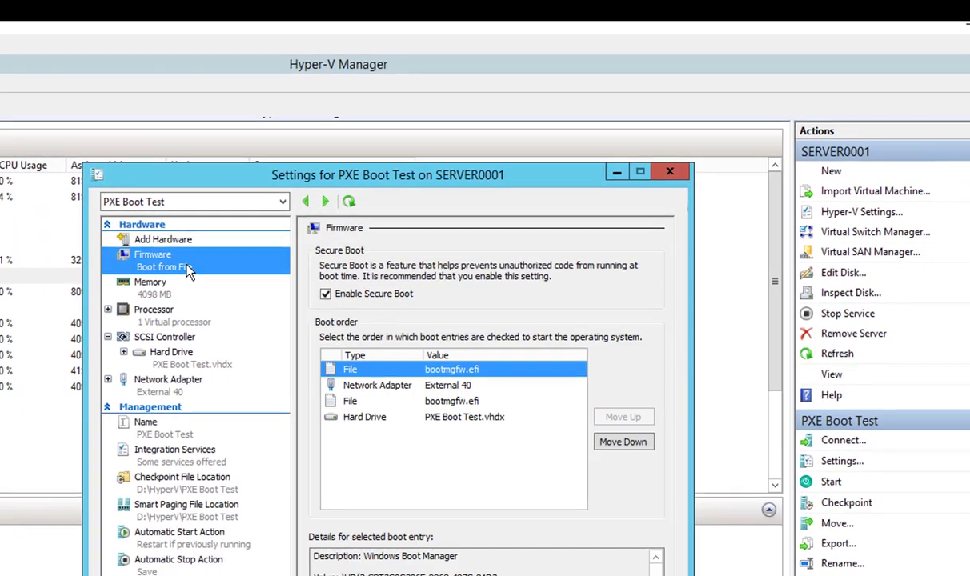
click(370, 387)
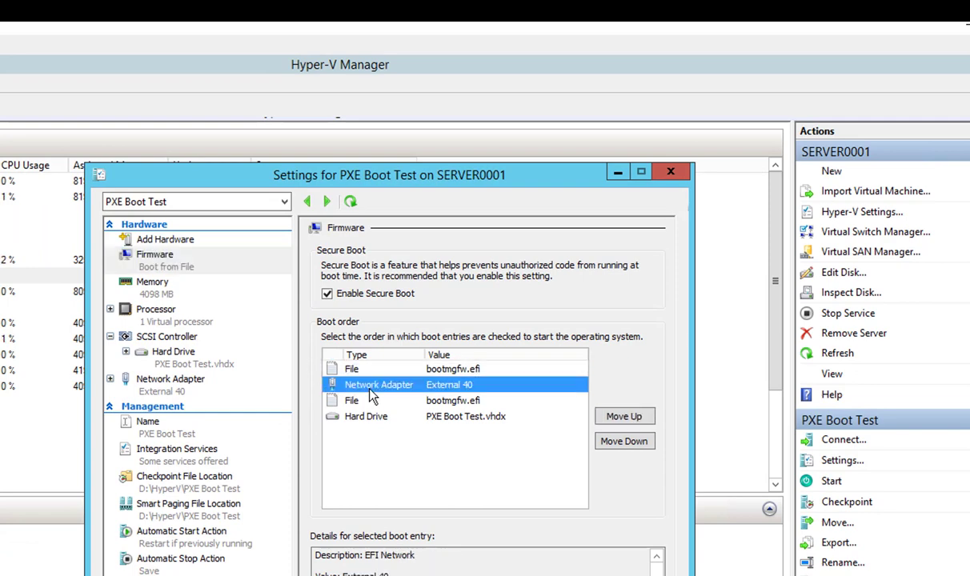
click(621, 418)
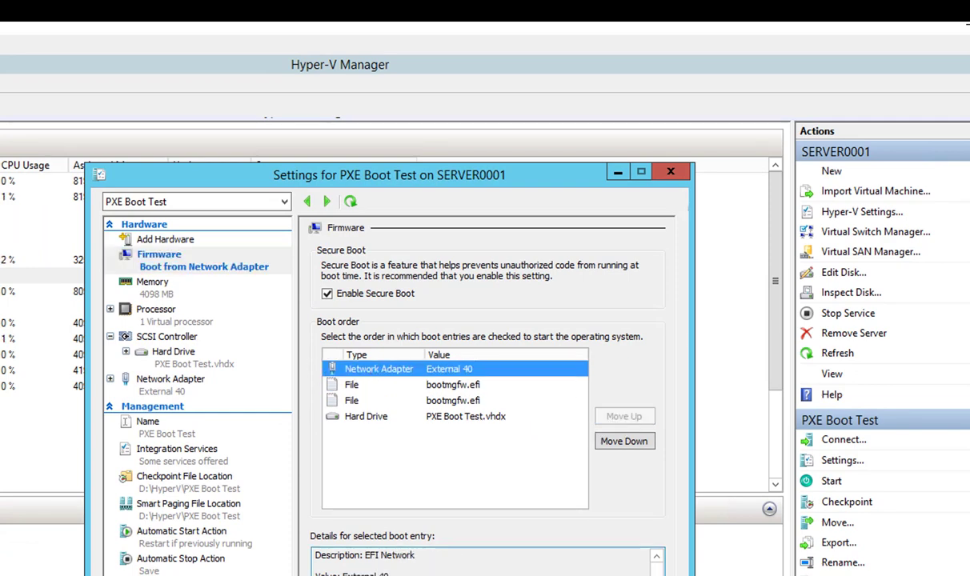
key(Return)
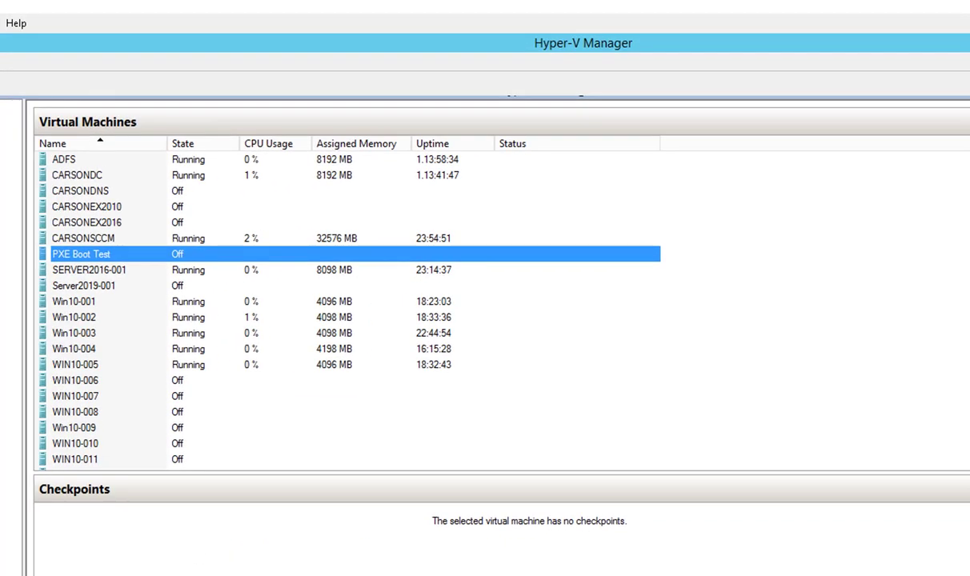
Start the PXE Boot Test VM, see the PXE-E23 TFTP boot failure, turn it off, and return to Boot Images
double_click(147, 259)
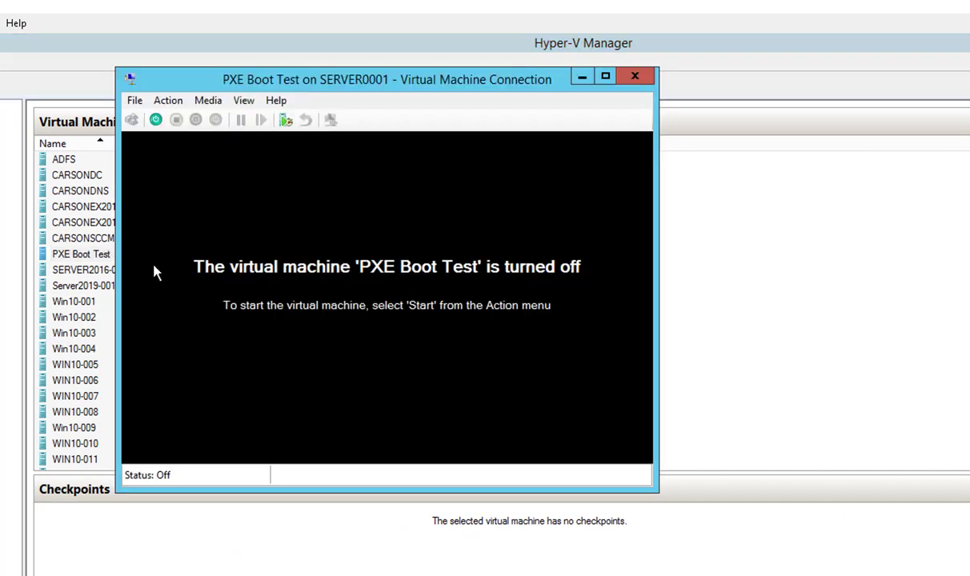
click(156, 121)
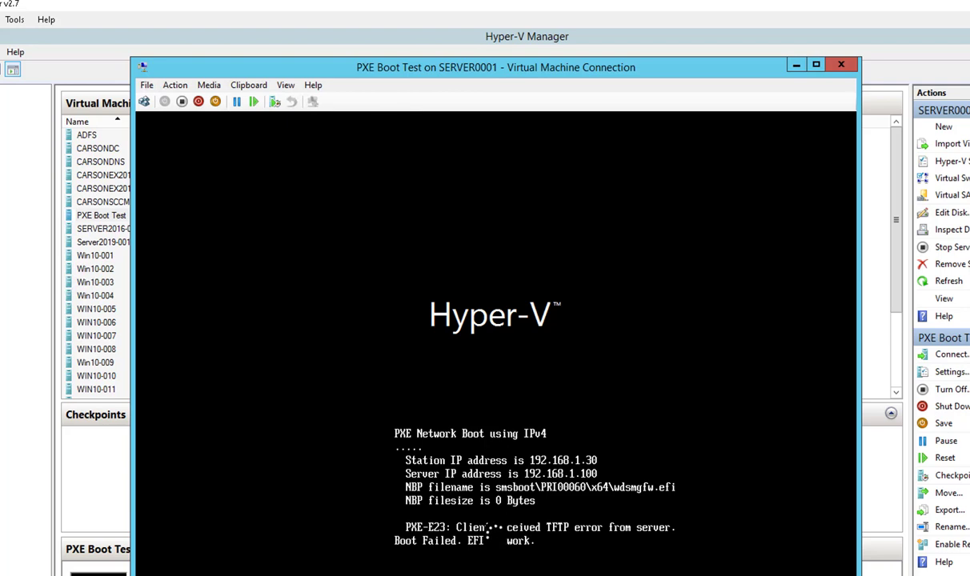
click(181, 101)
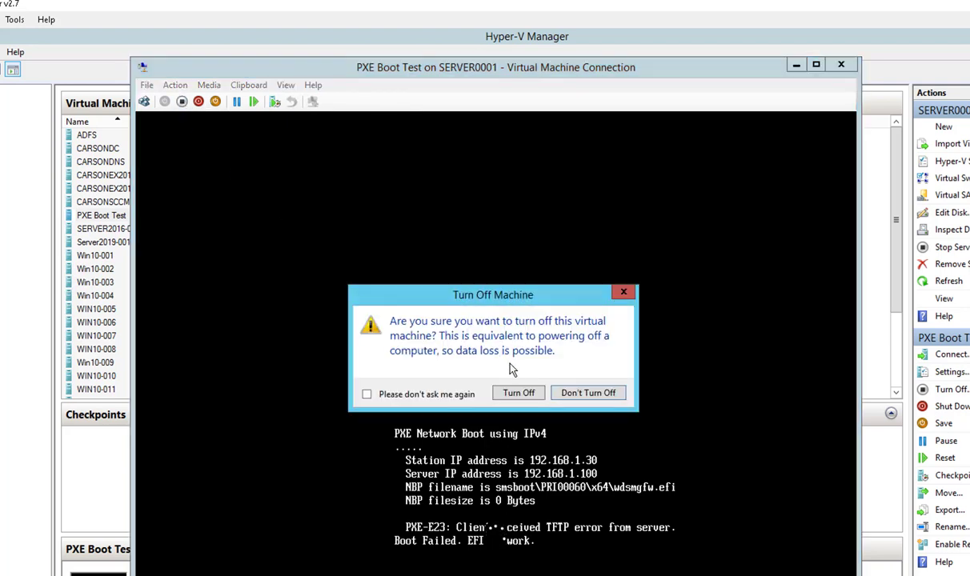
click(518, 393)
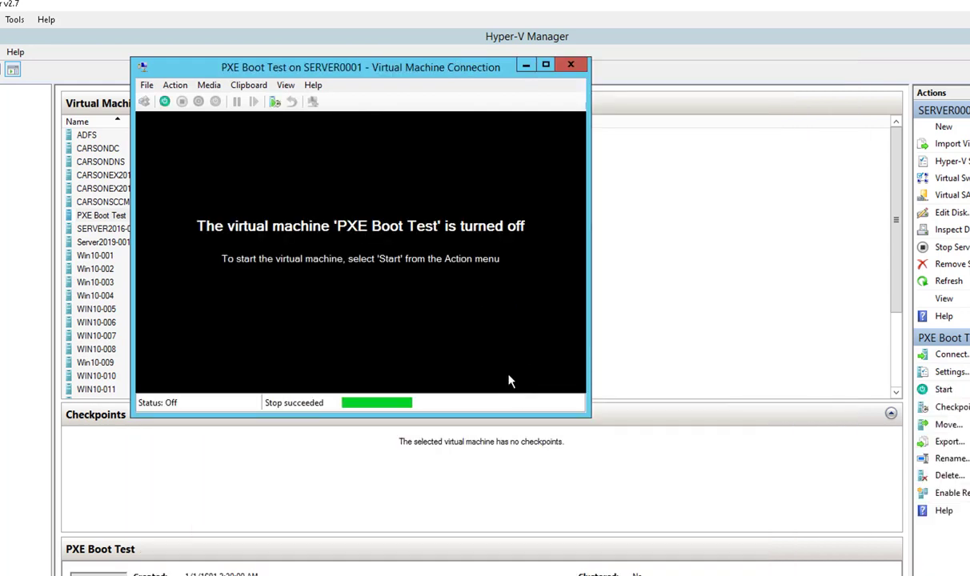
click(571, 64)
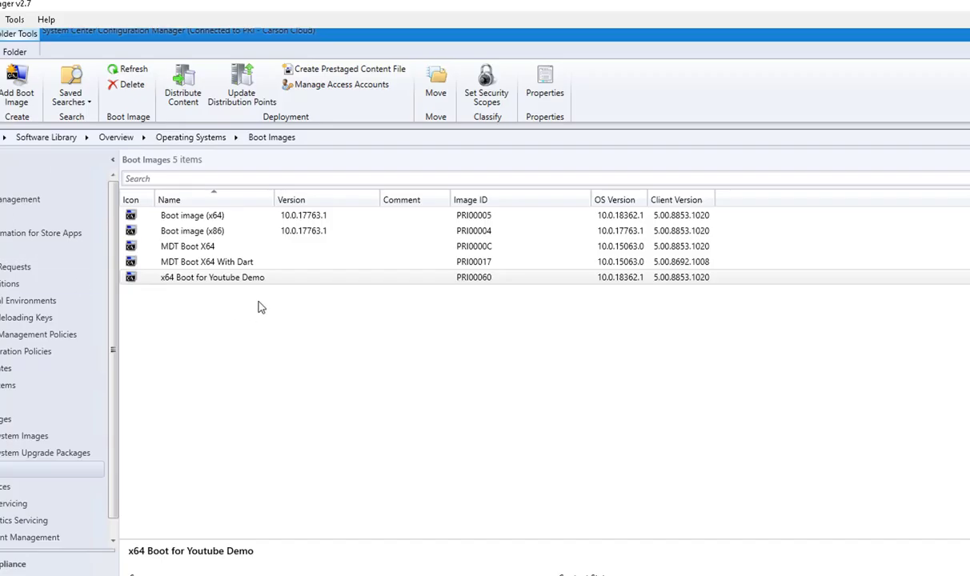
click(132, 297)
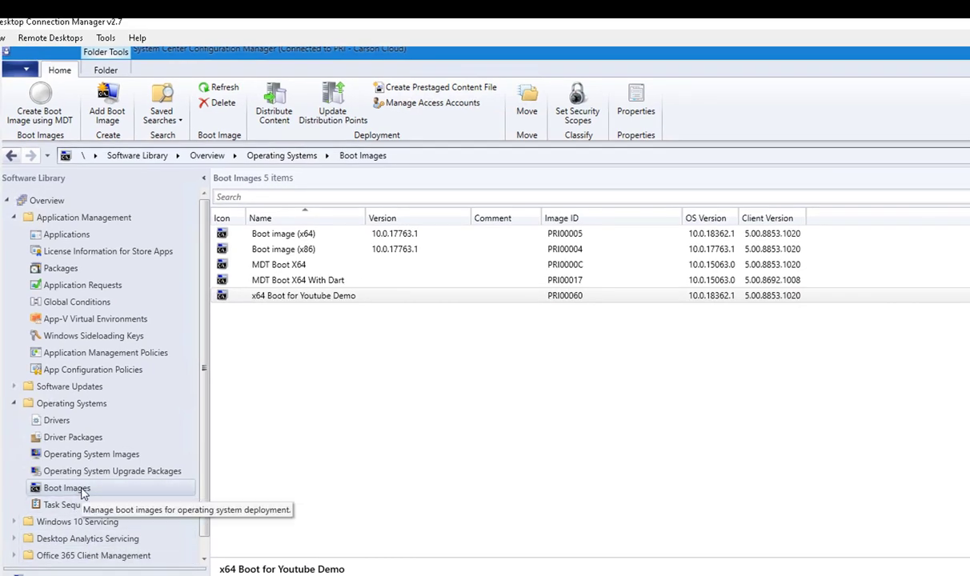
Tick 'Deploy this boot image from the PXE-enabled distribution point' for x64 Boot for Youtube Demo and save
right_click(281, 305)
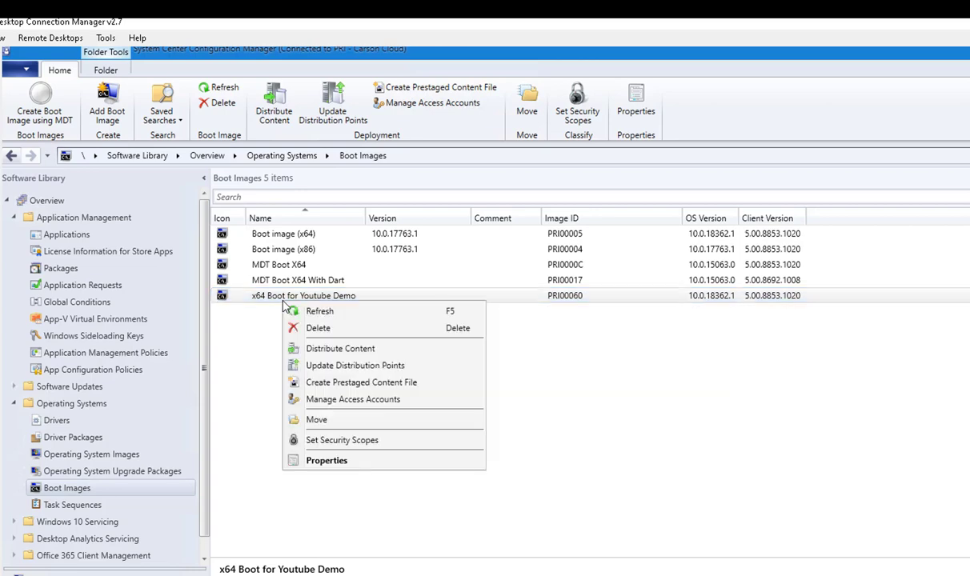
click(354, 462)
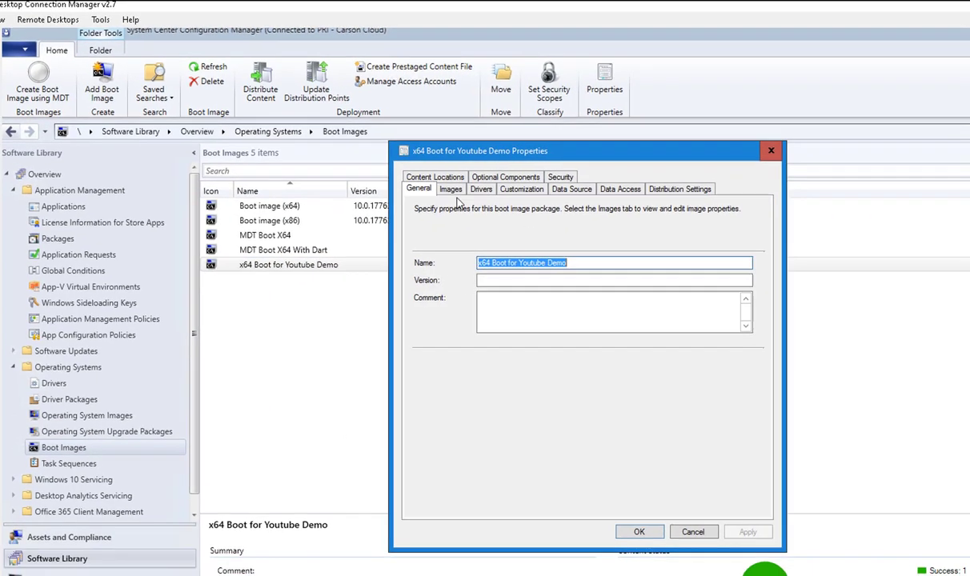
click(450, 189)
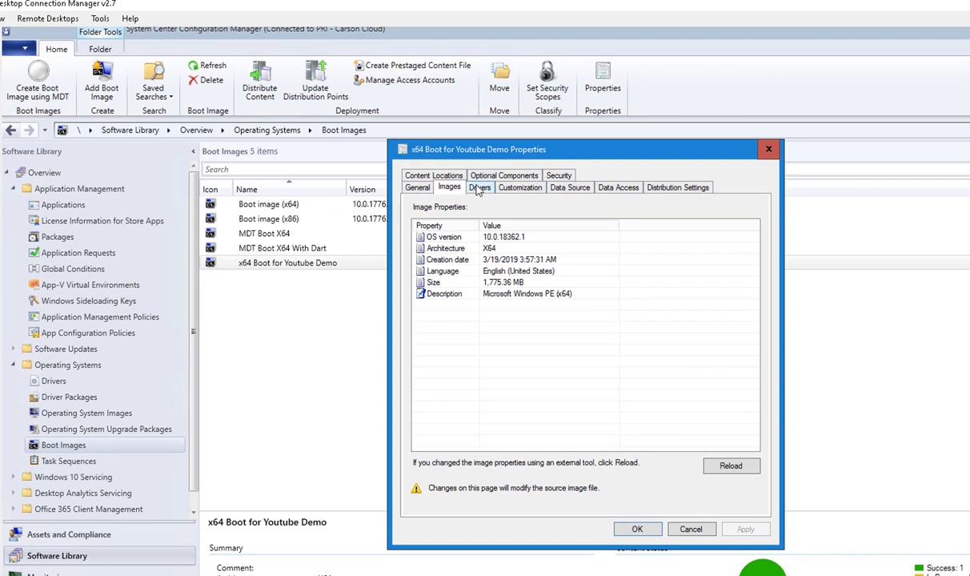
click(479, 188)
click(502, 191)
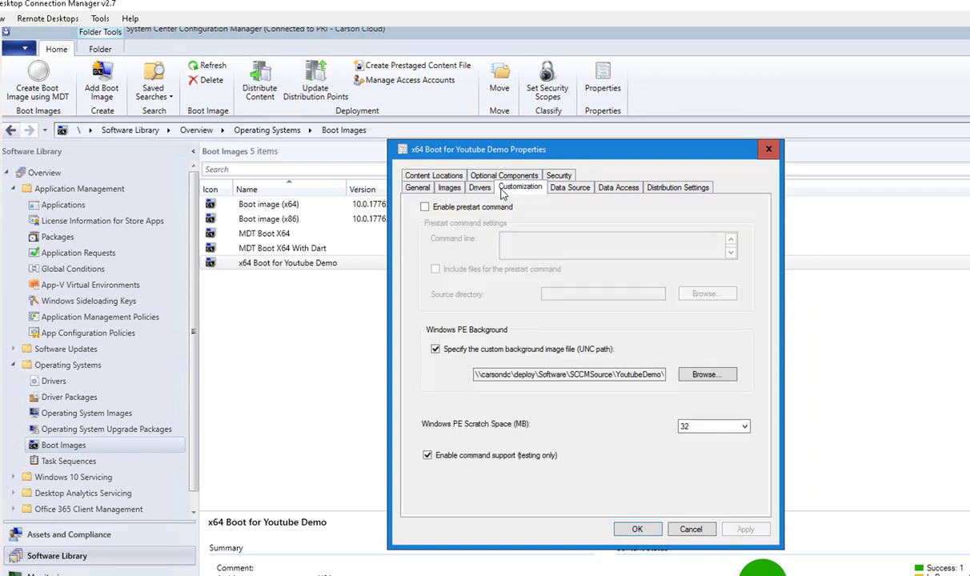
click(568, 188)
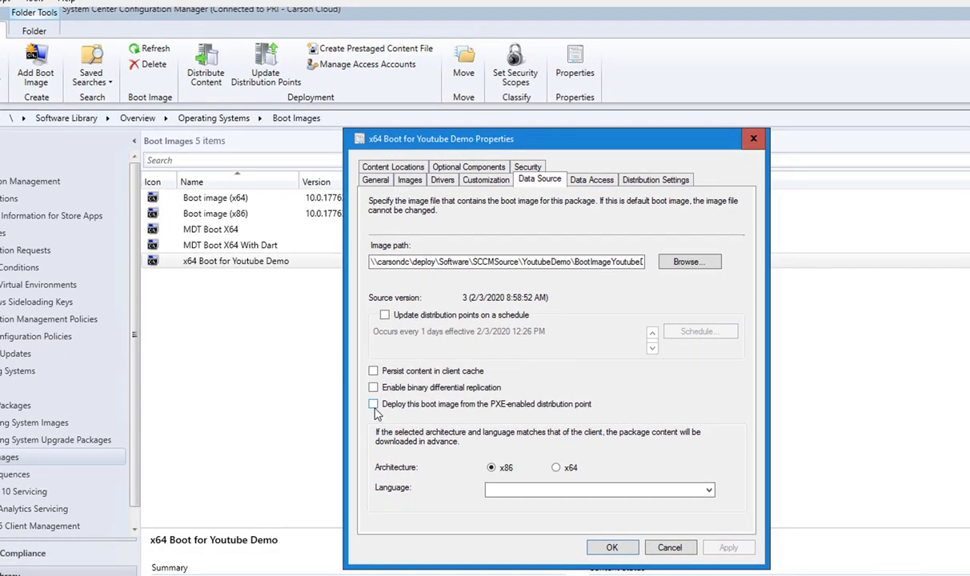
click(373, 404)
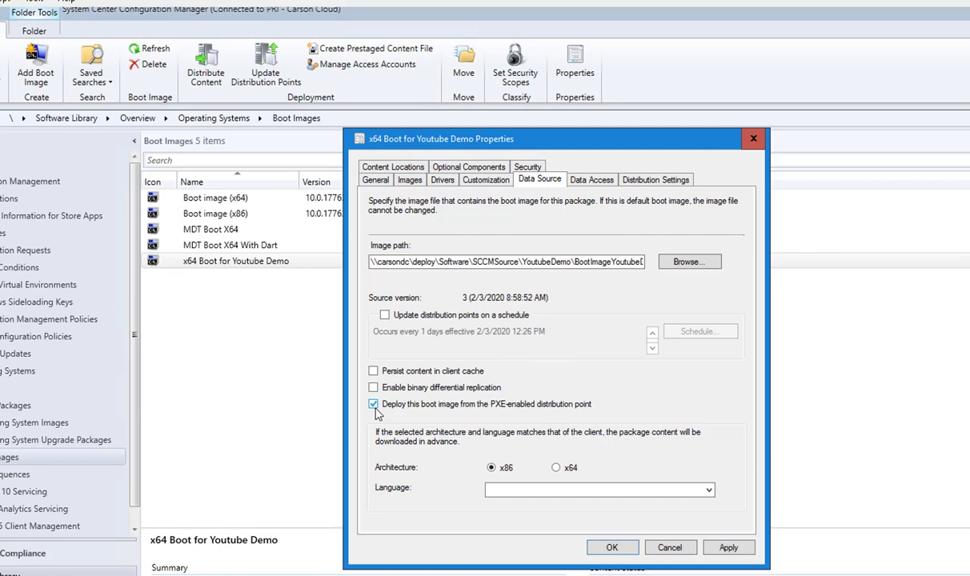
click(609, 547)
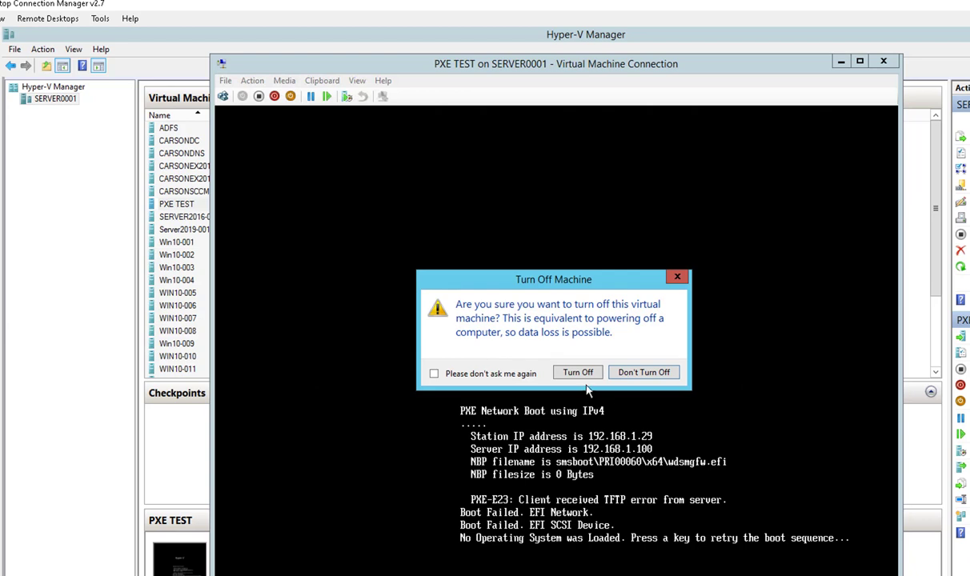
Restart the PXE TEST VM and accept the WDS Boot Manager network boot prompt
click(577, 372)
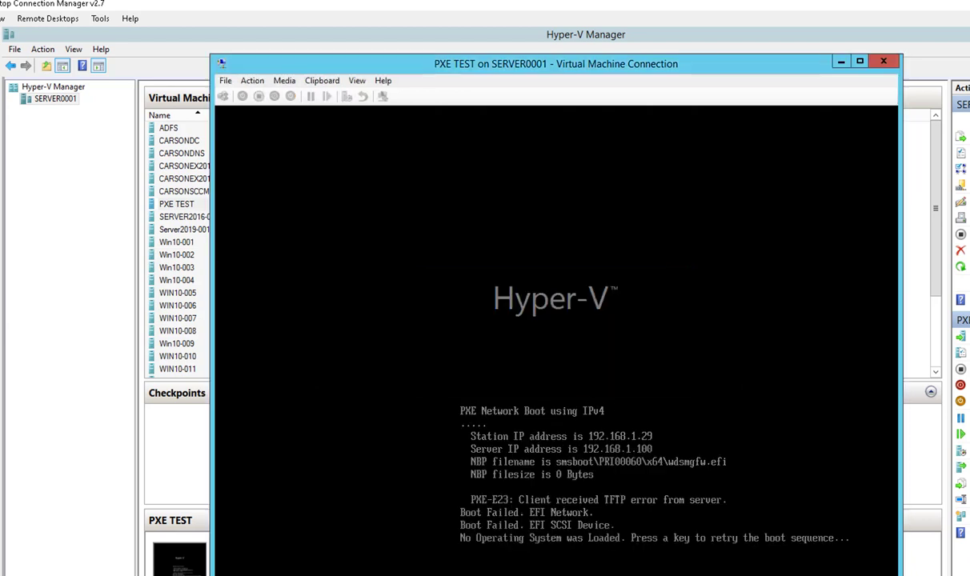
click(243, 96)
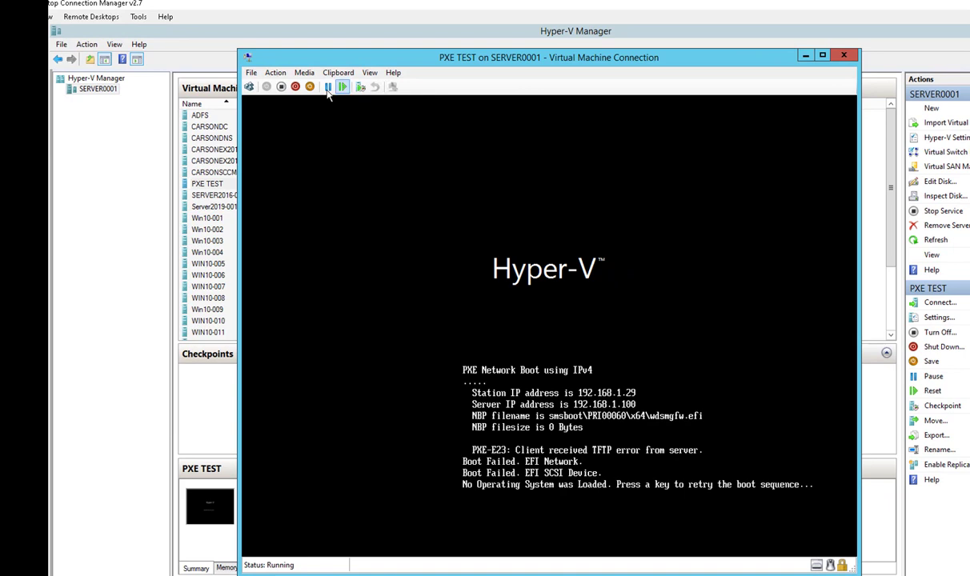
click(281, 87)
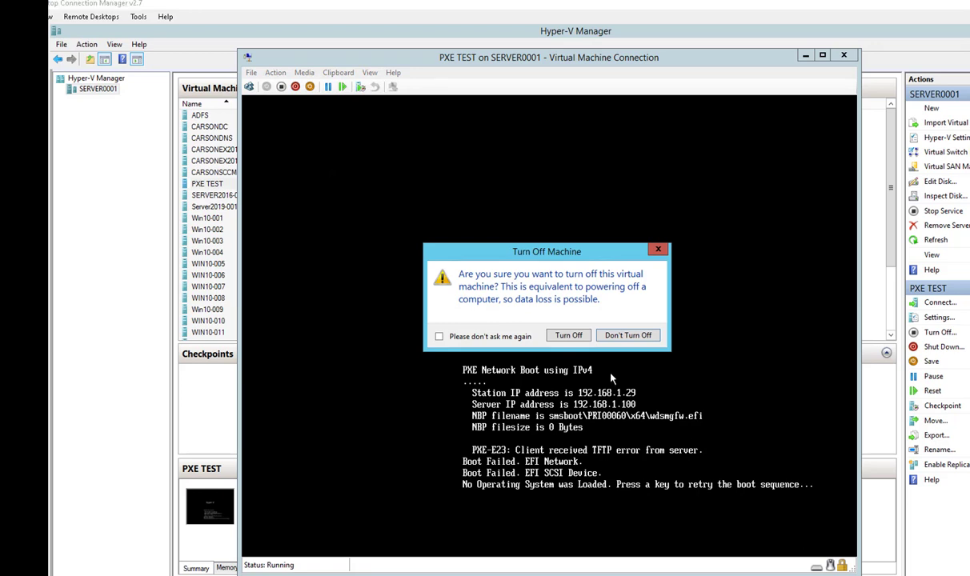
click(563, 335)
click(266, 86)
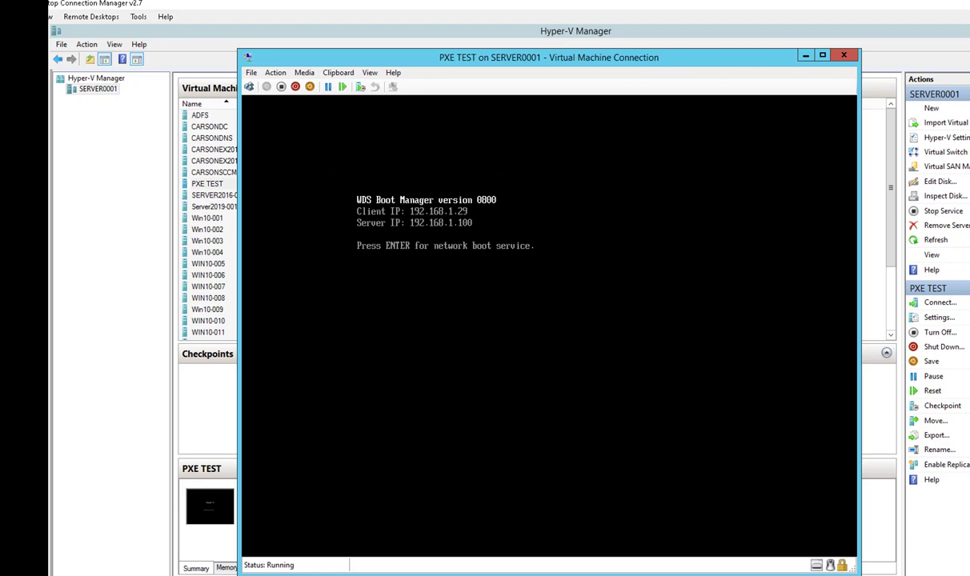
key(Return)
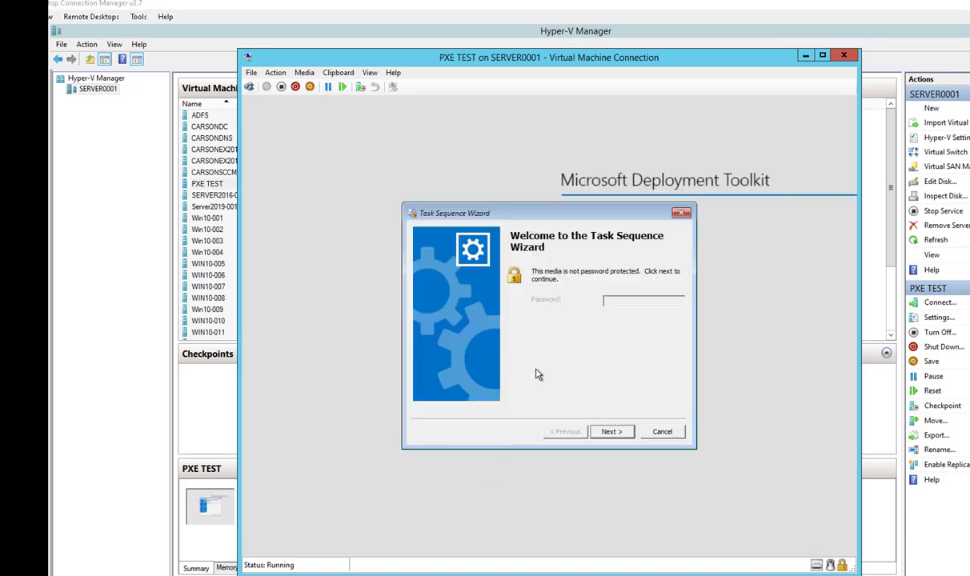
Choose the Windows 10 1909 for Youtube Demo task sequence in the MDT wizard
click(610, 433)
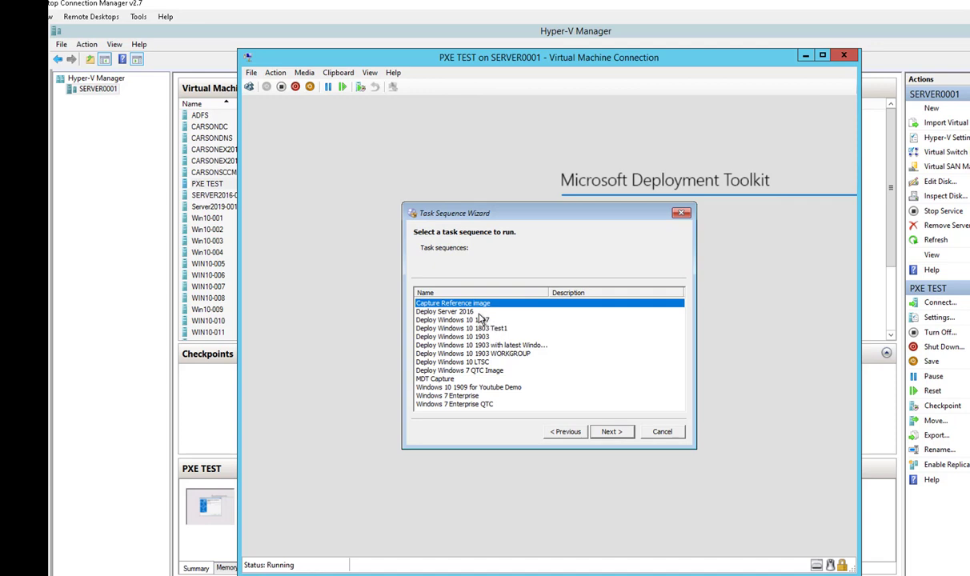
click(494, 388)
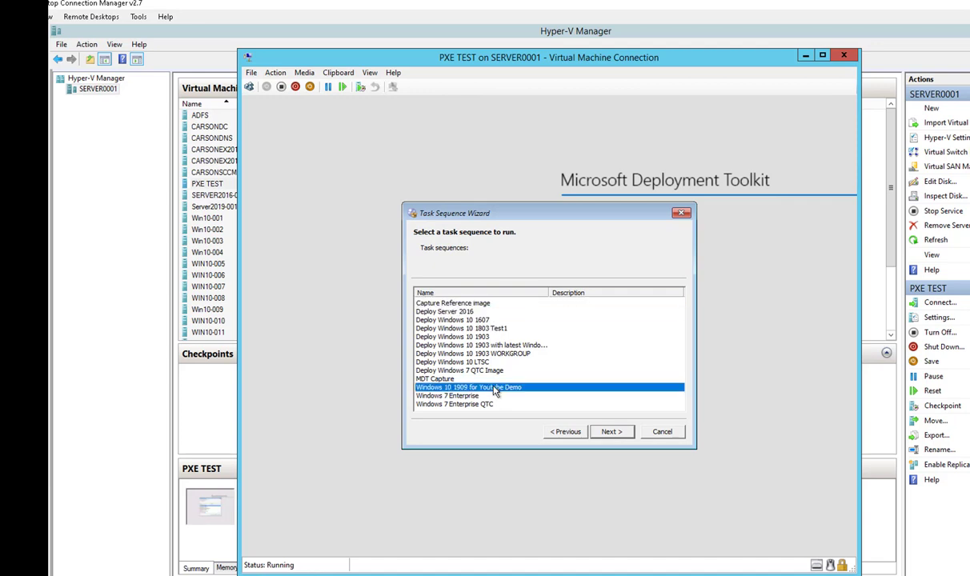
click(610, 431)
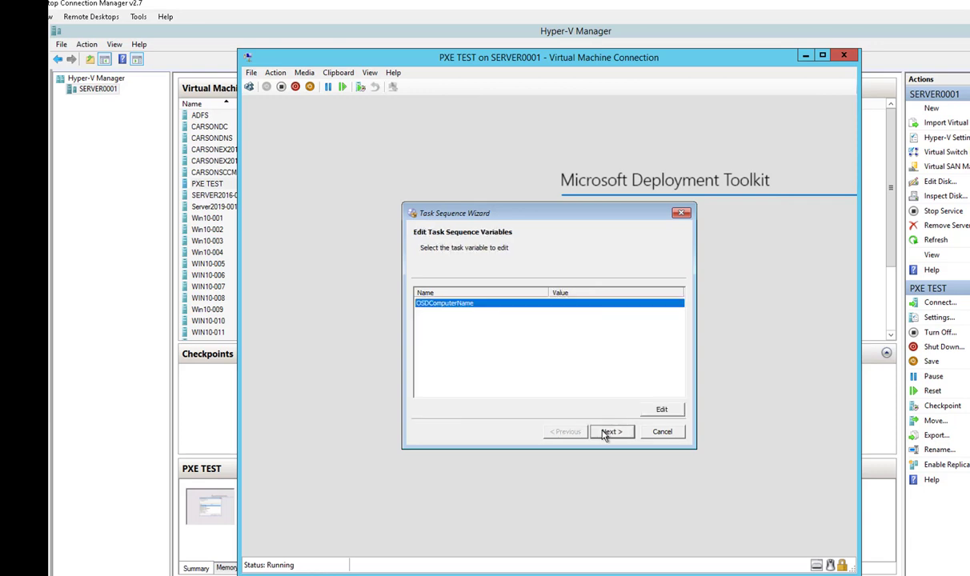
Set OSDComputerName to PXETEST and start the task sequence
double_click(512, 304)
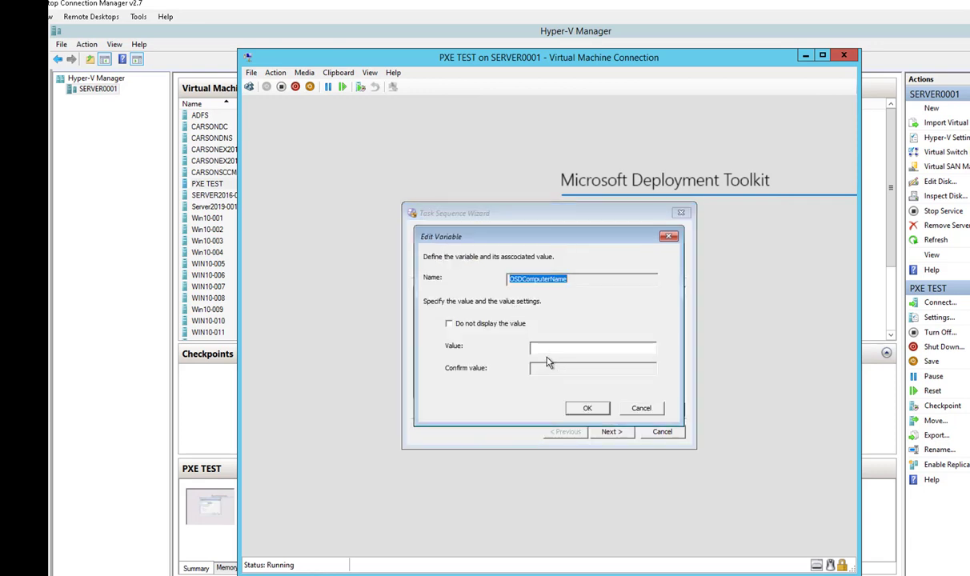
click(548, 350)
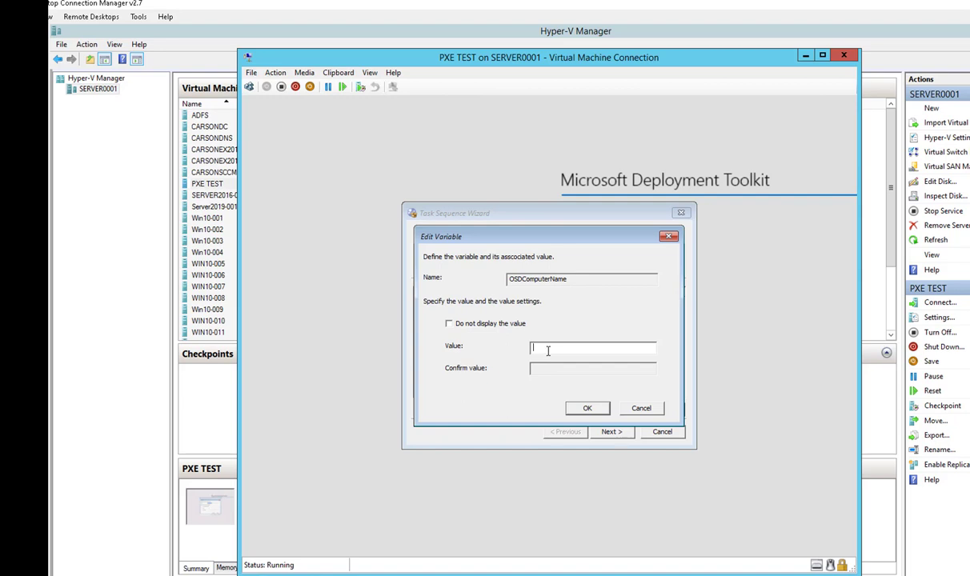
text(PXETEST)
click(588, 408)
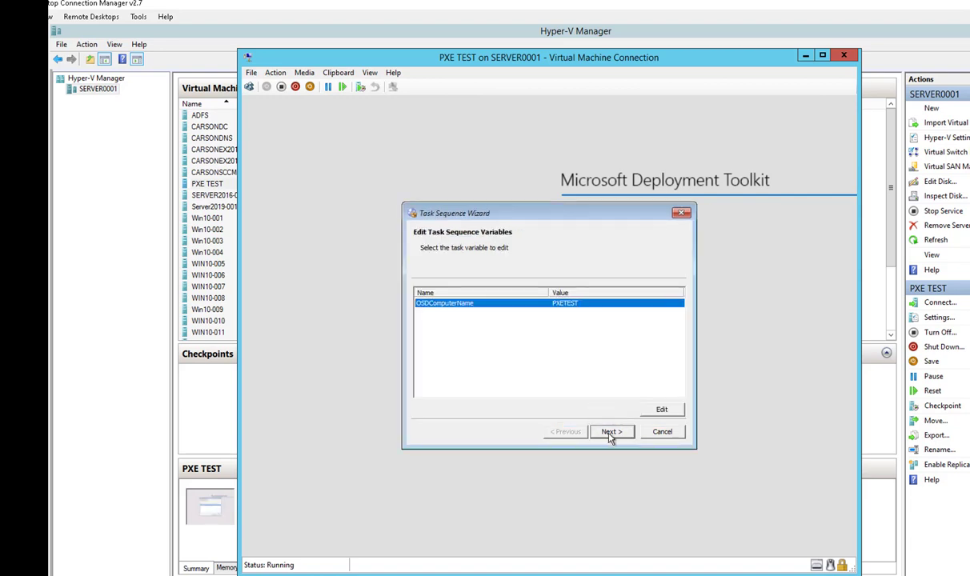
click(610, 433)
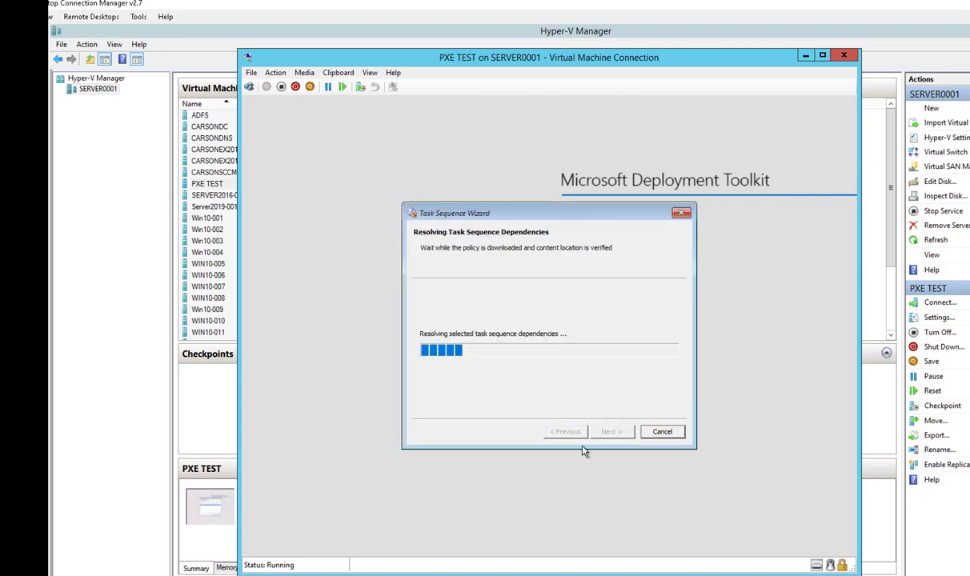